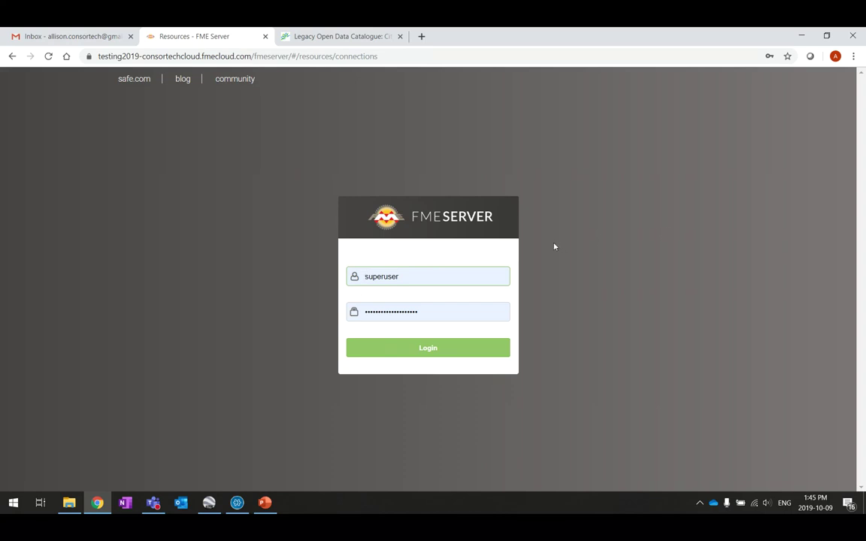
Step: Log in and look over the Home dashboard's recent jobs, published workspaces and automations
click(427, 353)
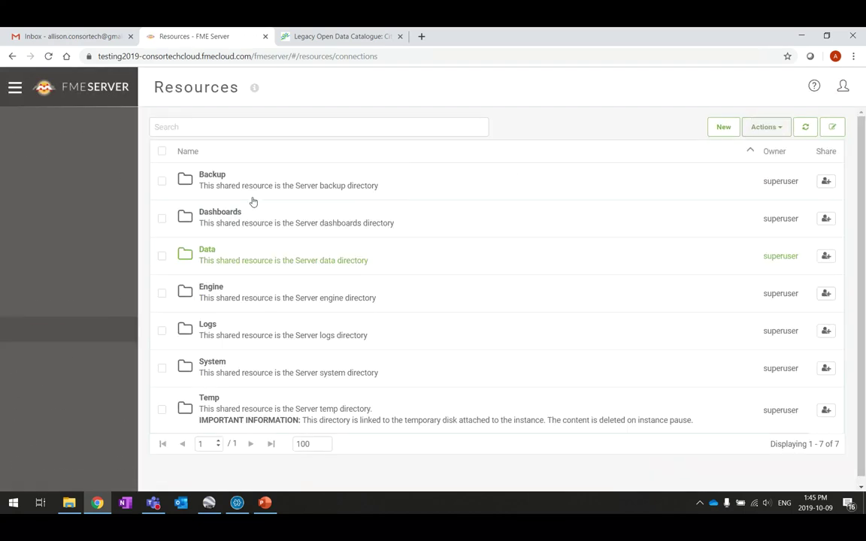
click(91, 91)
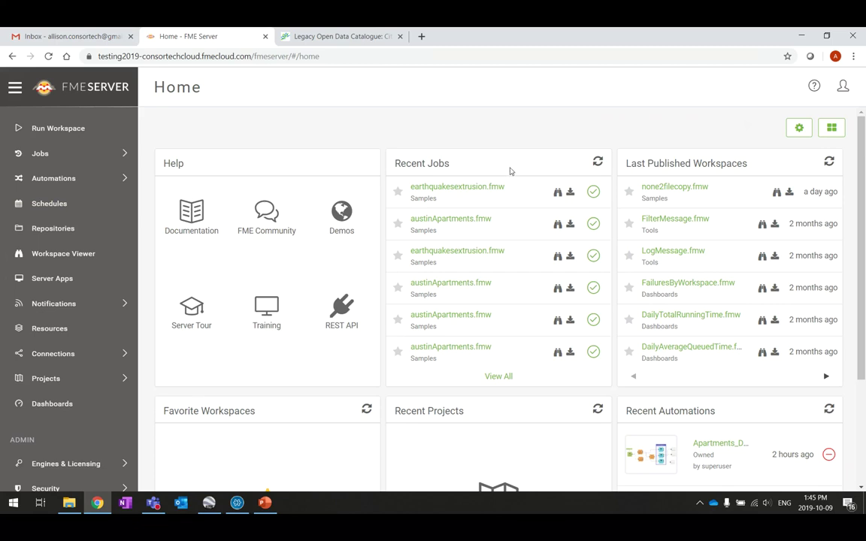
mouse_move(545, 212)
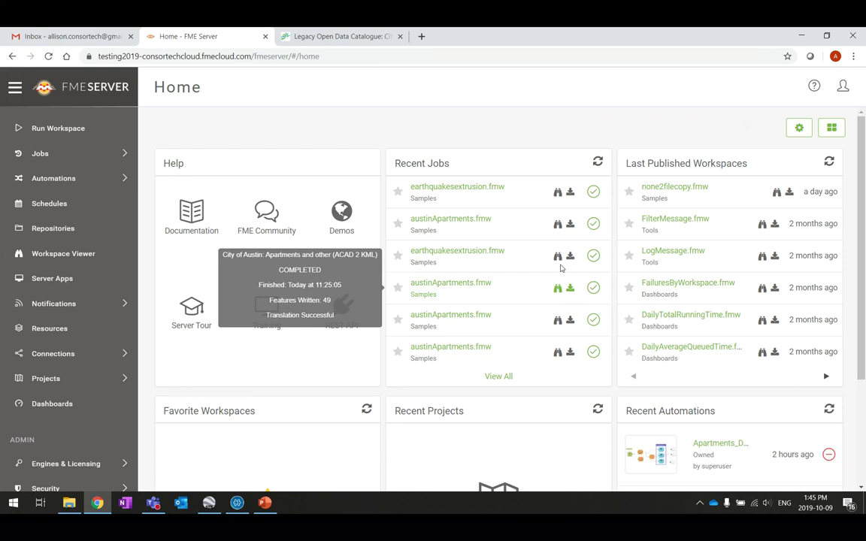
mouse_move(730, 194)
mouse_move(736, 341)
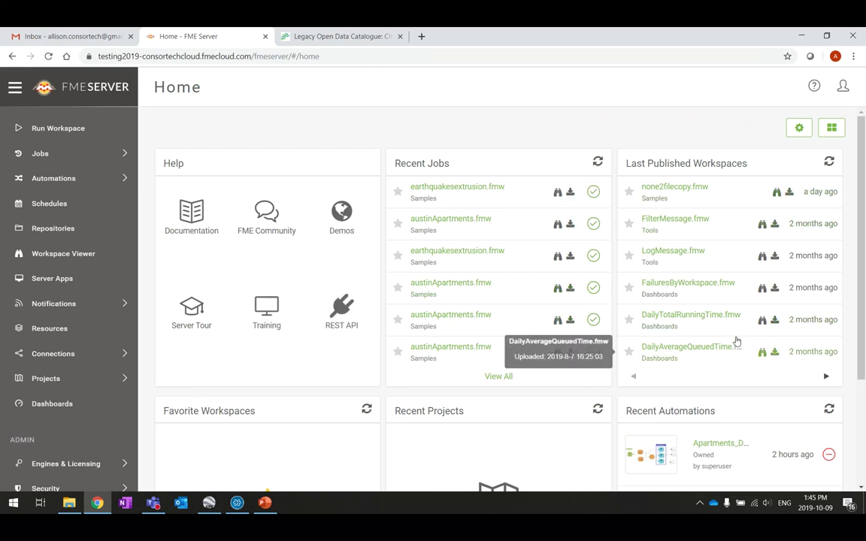
scroll(735, 341, down, 3)
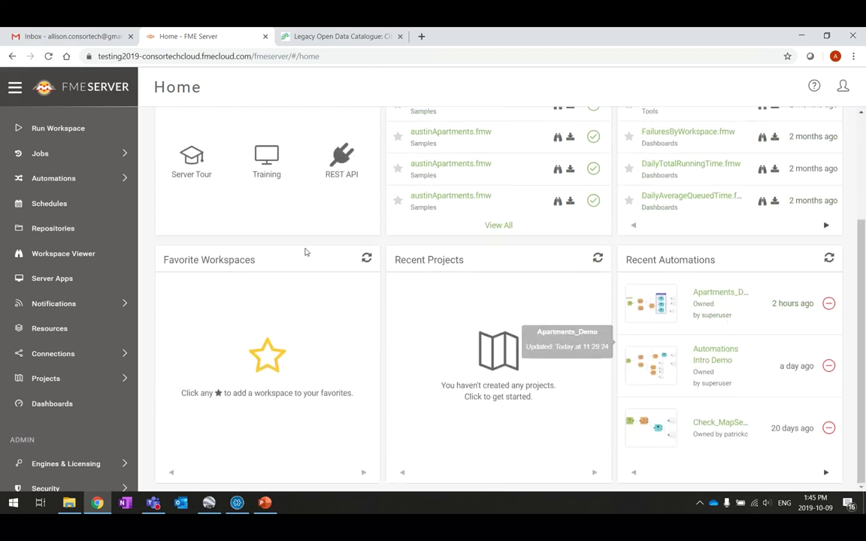
scroll(664, 474, up, 3)
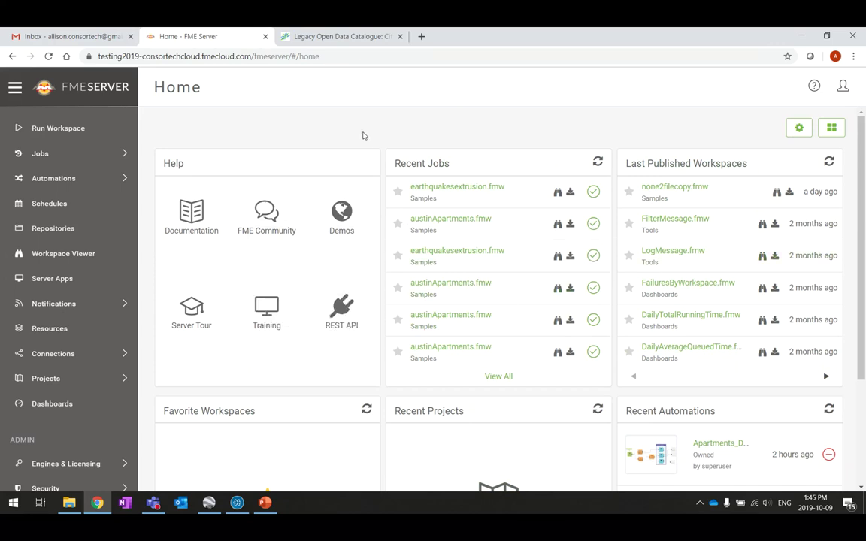
Step: Run austinApartments.fmw from the Samples repository using the Data Download service
click(67, 130)
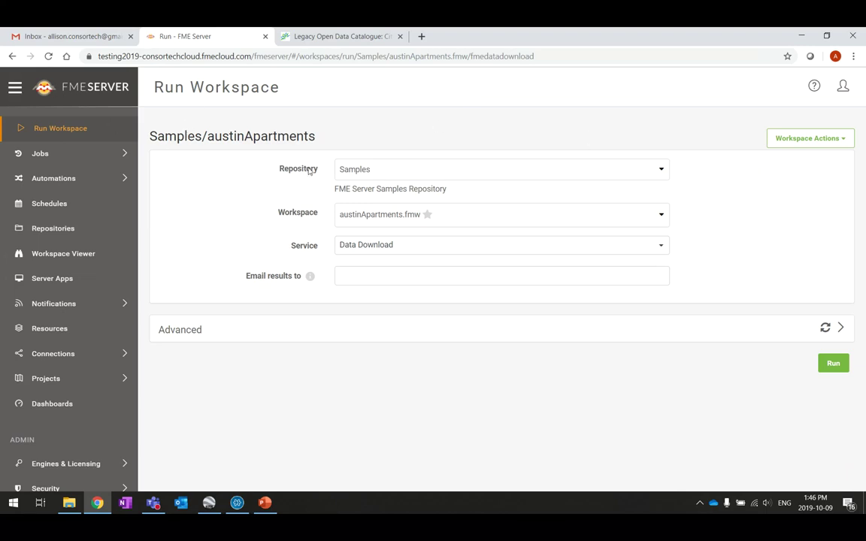
click(662, 174)
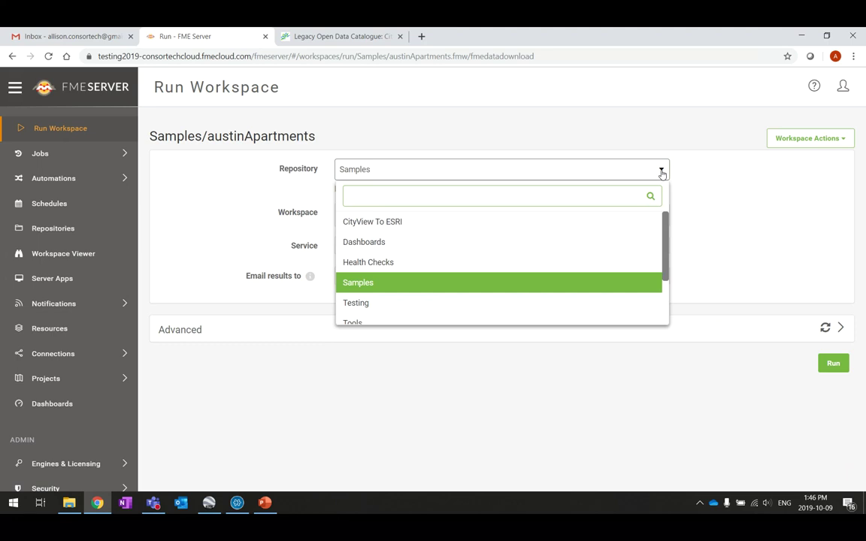
click(358, 284)
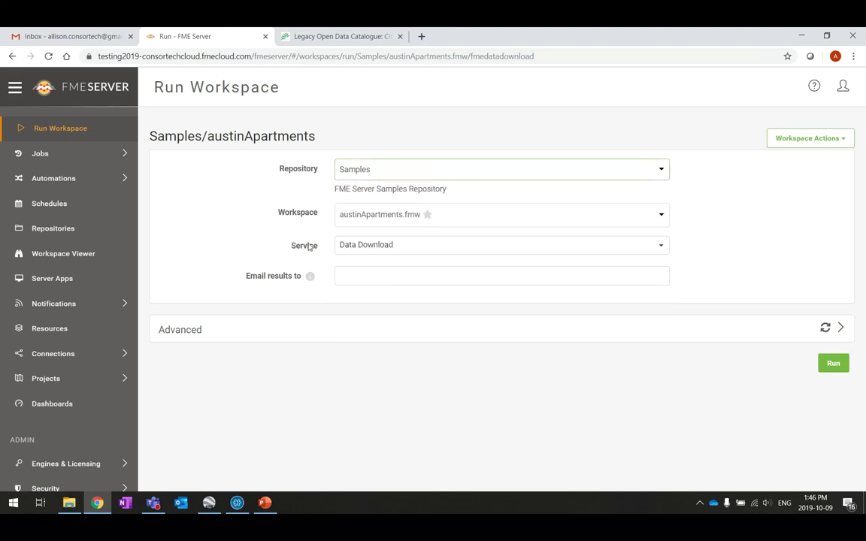
click(663, 217)
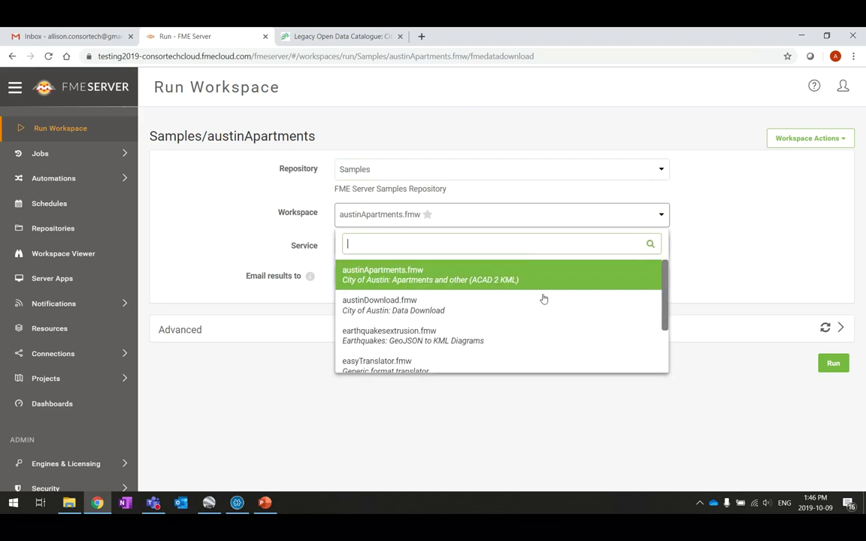
click(411, 279)
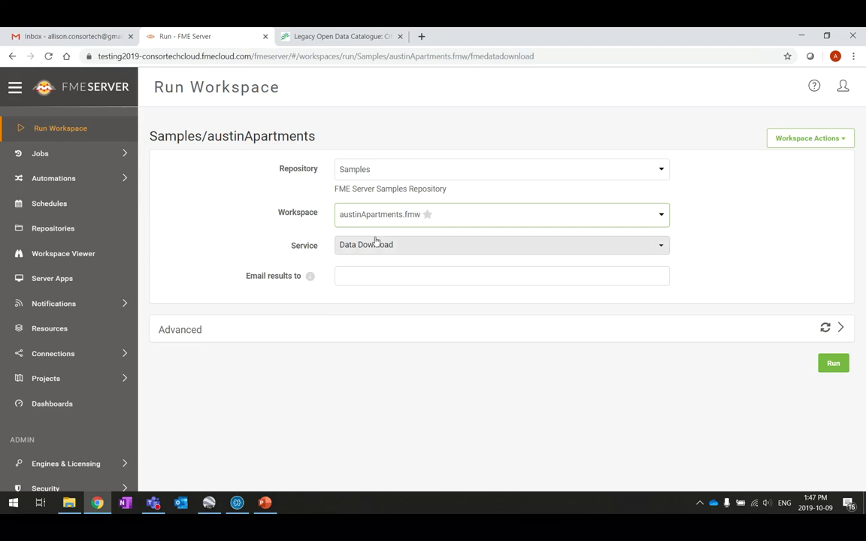
click(430, 245)
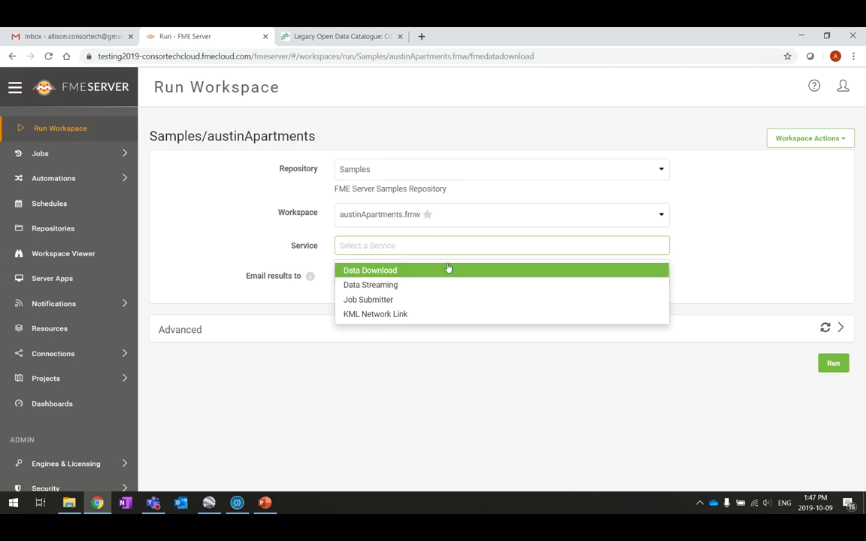
click(438, 272)
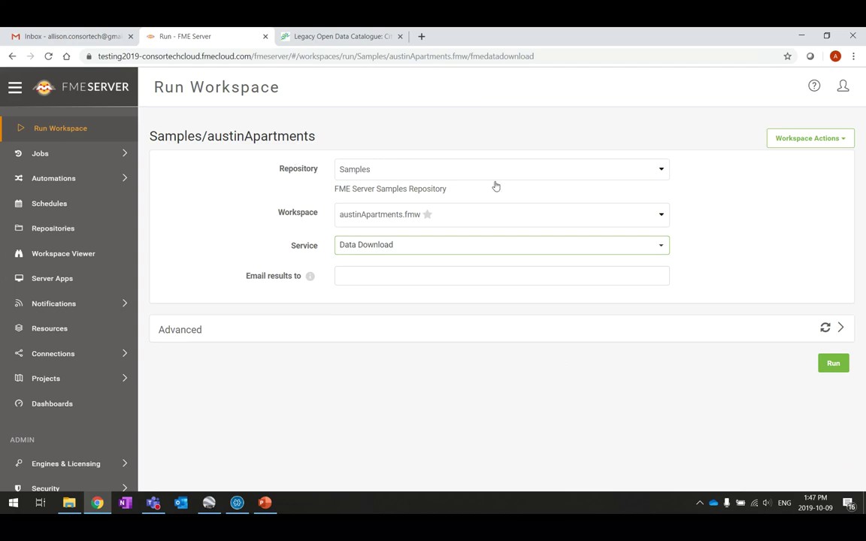
click(834, 364)
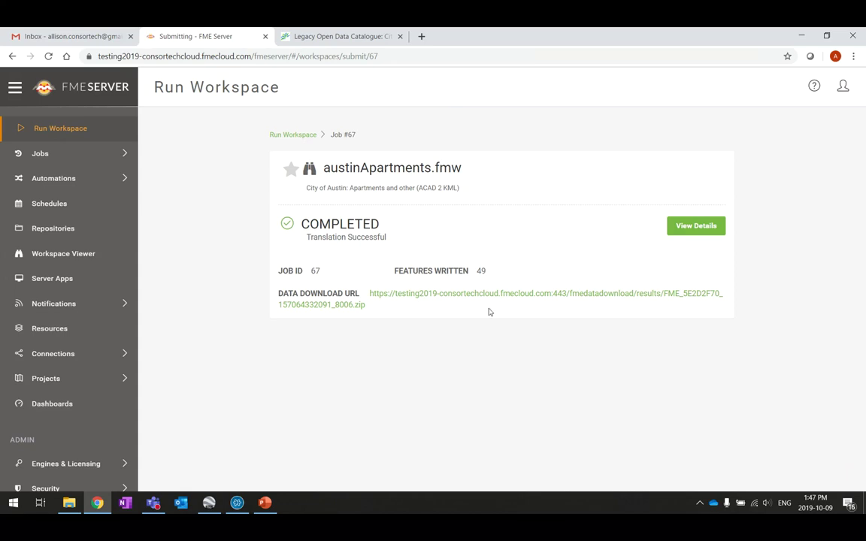
Step: Download job 67's result zip, then review the Job #67 summary and log
click(522, 300)
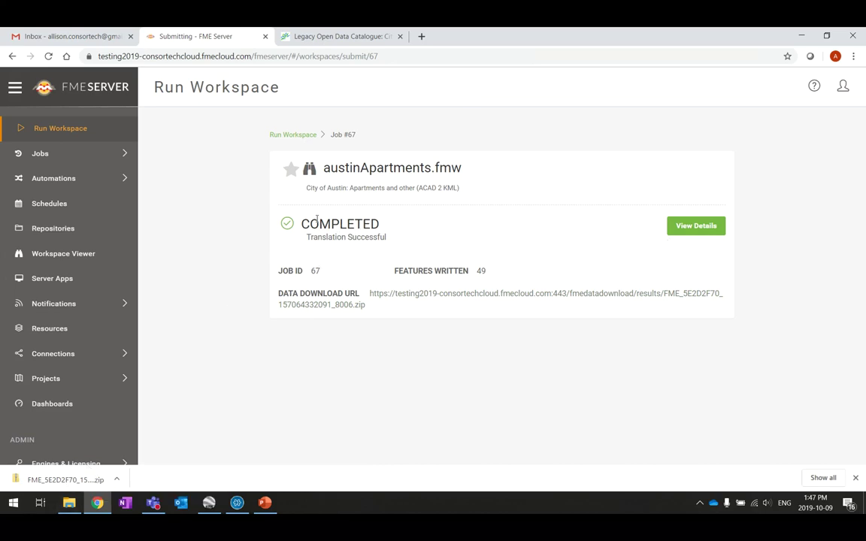
click(693, 230)
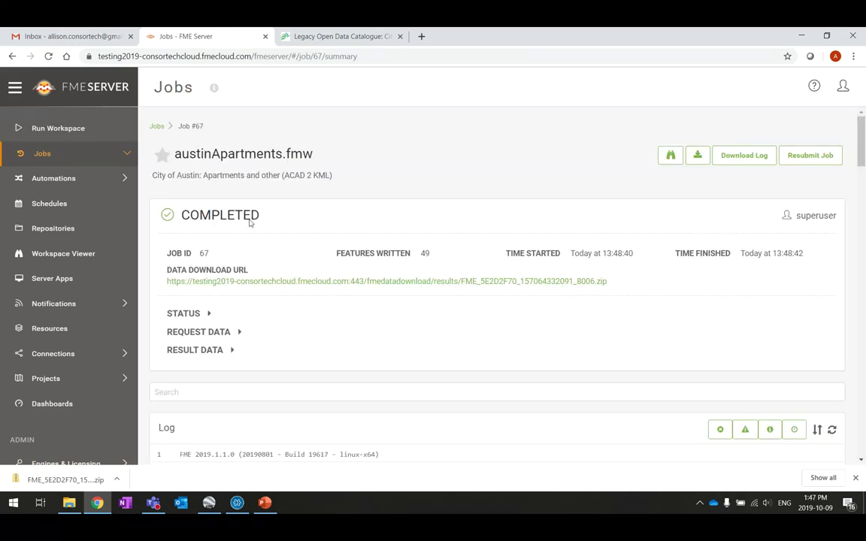
scroll(404, 348, down, 2)
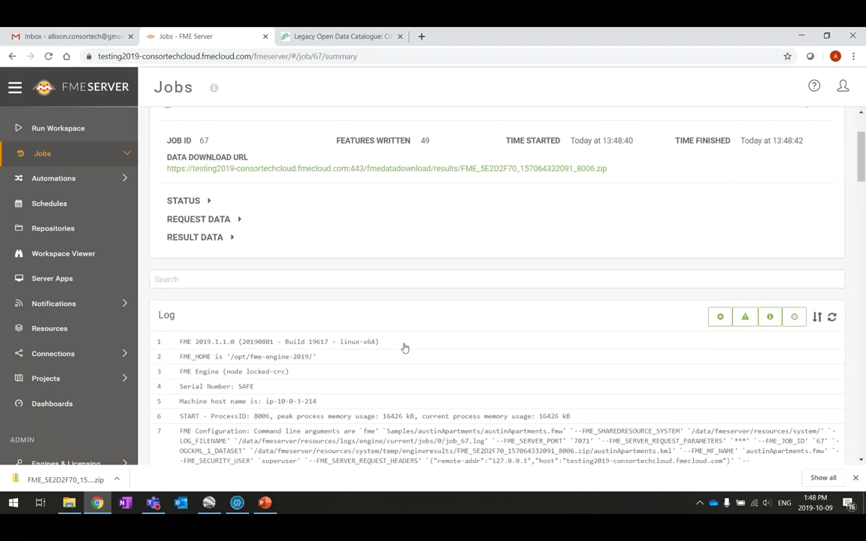
scroll(218, 315, up, 2)
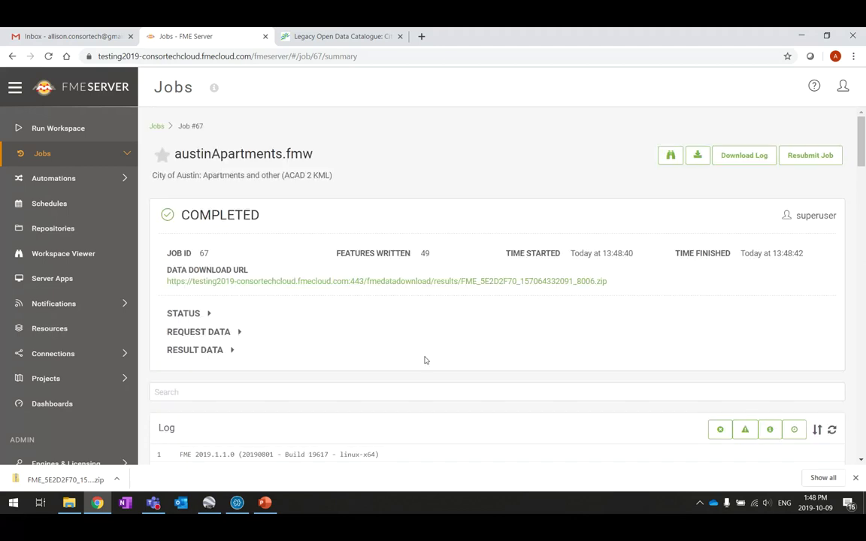
scroll(425, 359, down, 3)
scroll(426, 359, up, 3)
scroll(738, 288, down, 1)
scroll(738, 290, down, 4)
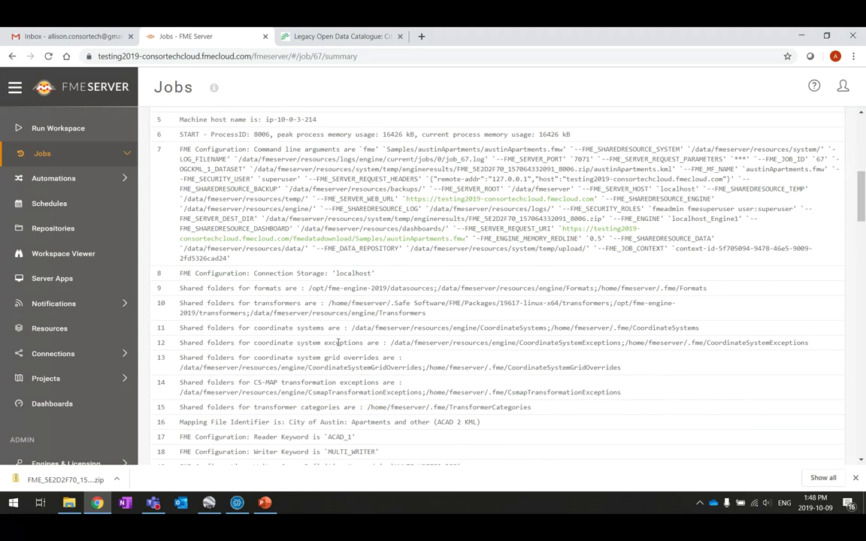
scroll(344, 325, up, 5)
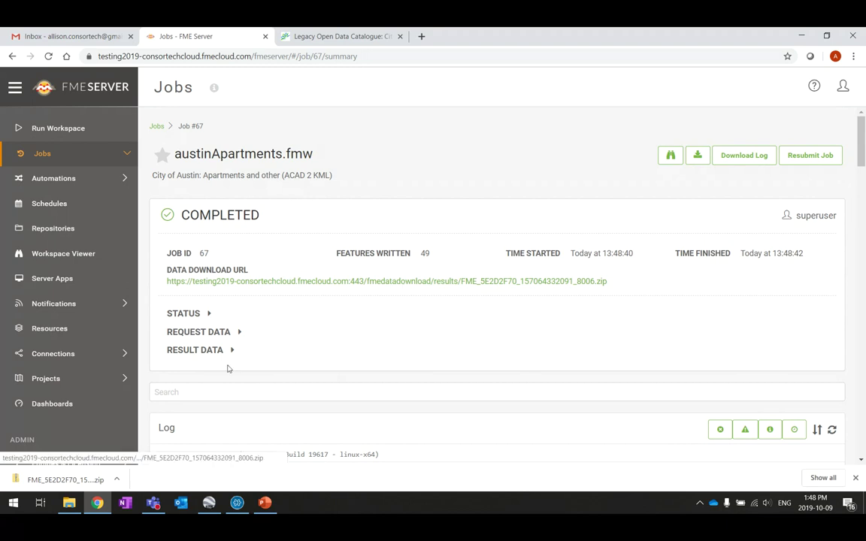
click(118, 480)
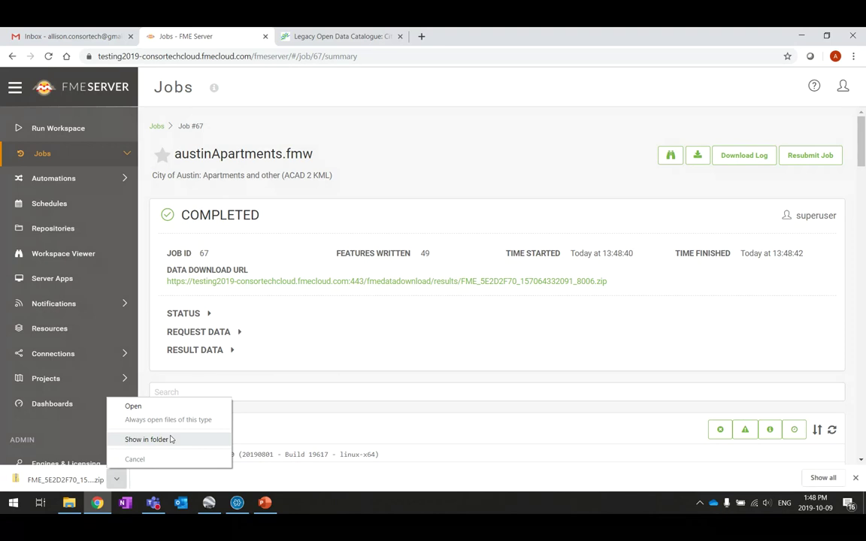
click(482, 166)
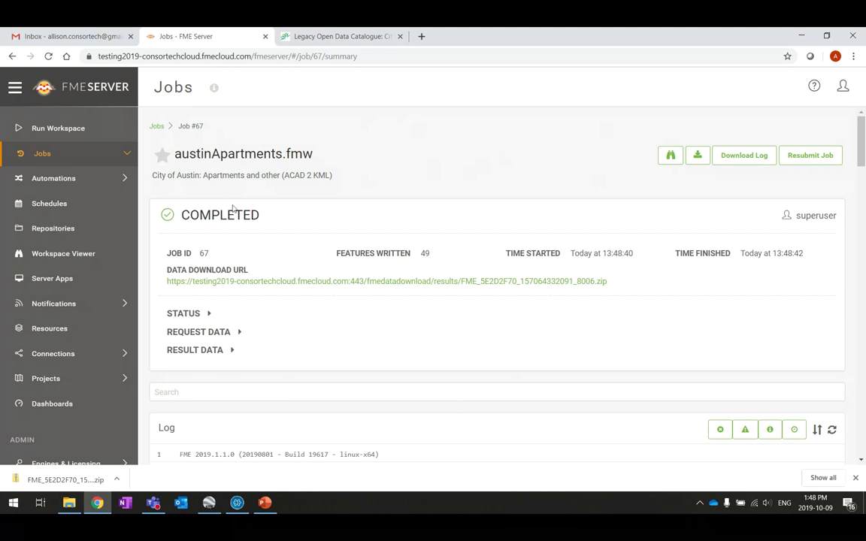
Step: Open the Completed jobs list and scroll through it
click(44, 157)
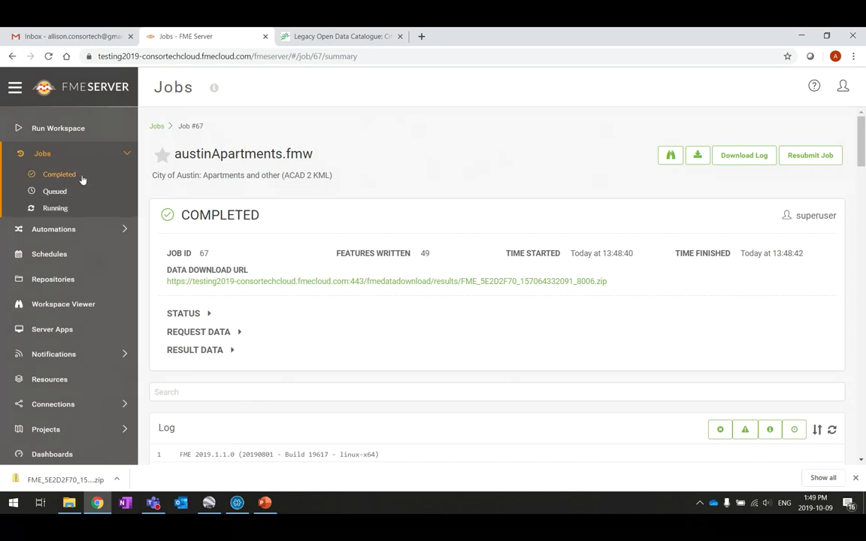
click(61, 175)
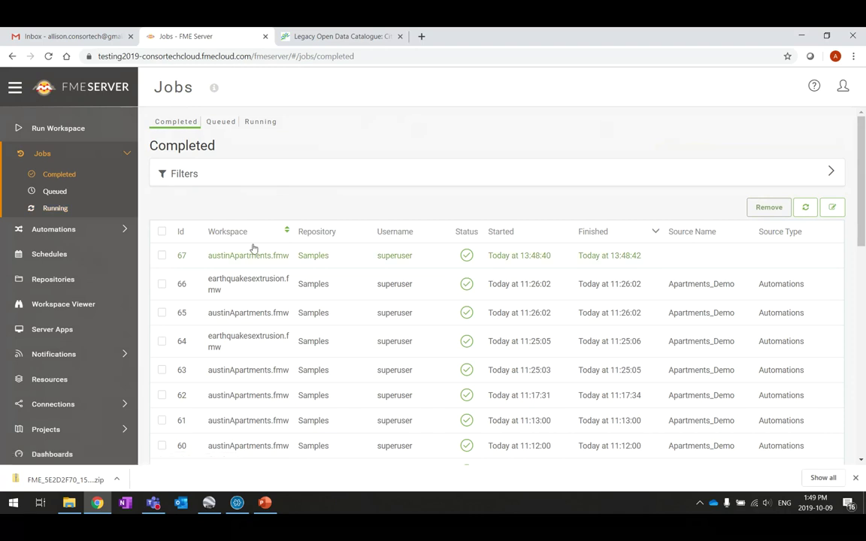
scroll(629, 267, down, 1)
scroll(629, 268, down, 8)
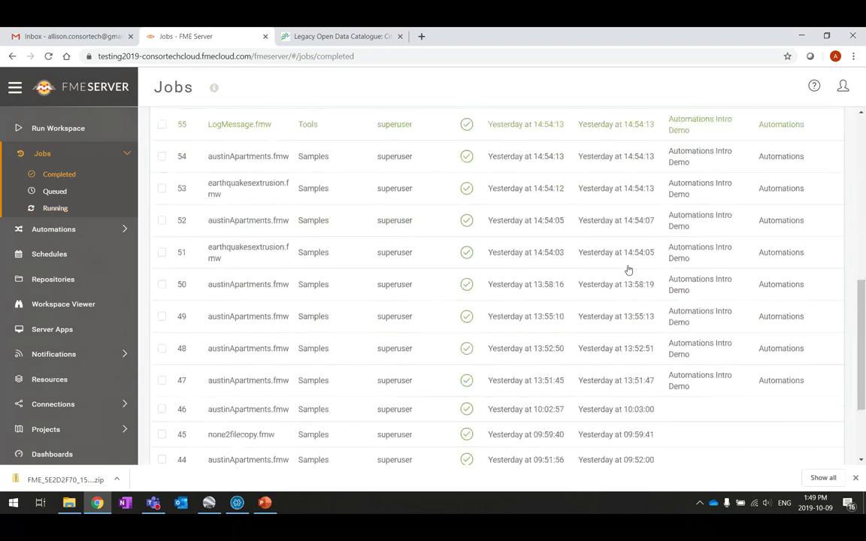
scroll(628, 269, up, 10)
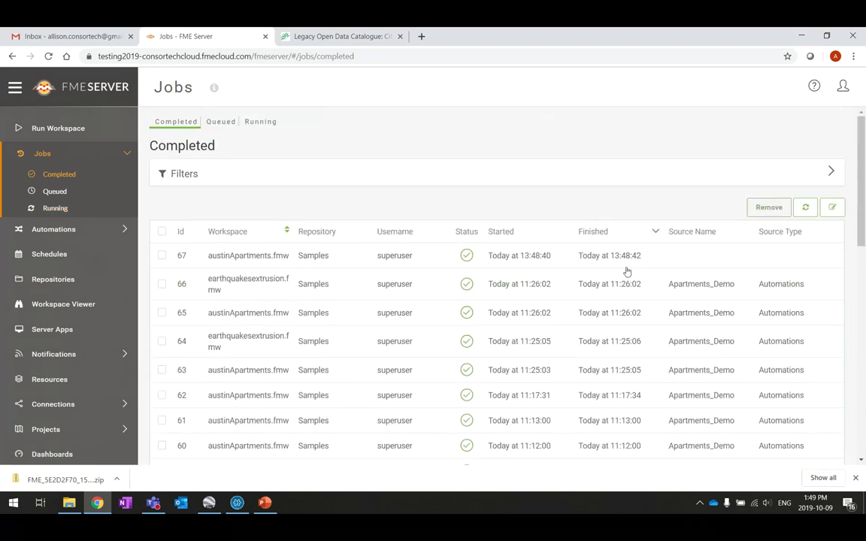
Step: Filter completed jobs from all users to show only Failed Jobs
click(831, 171)
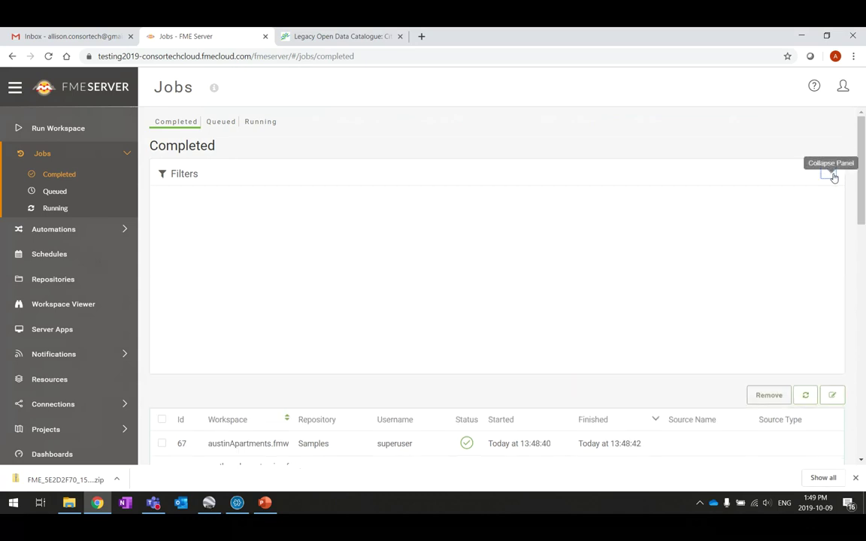
click(381, 206)
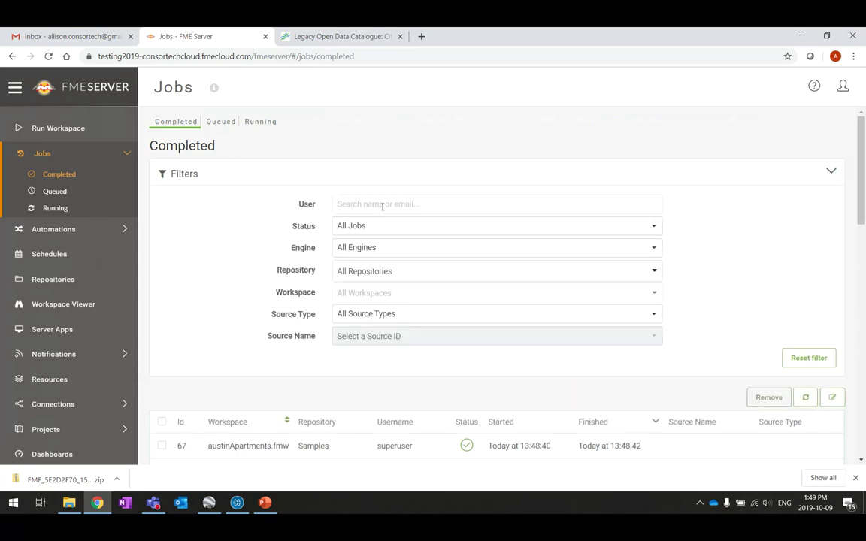
click(601, 226)
click(537, 232)
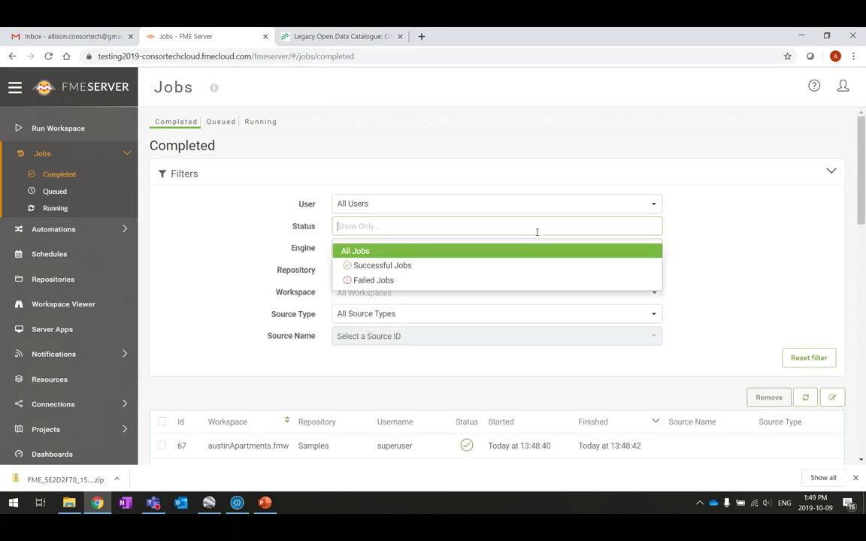
click(368, 280)
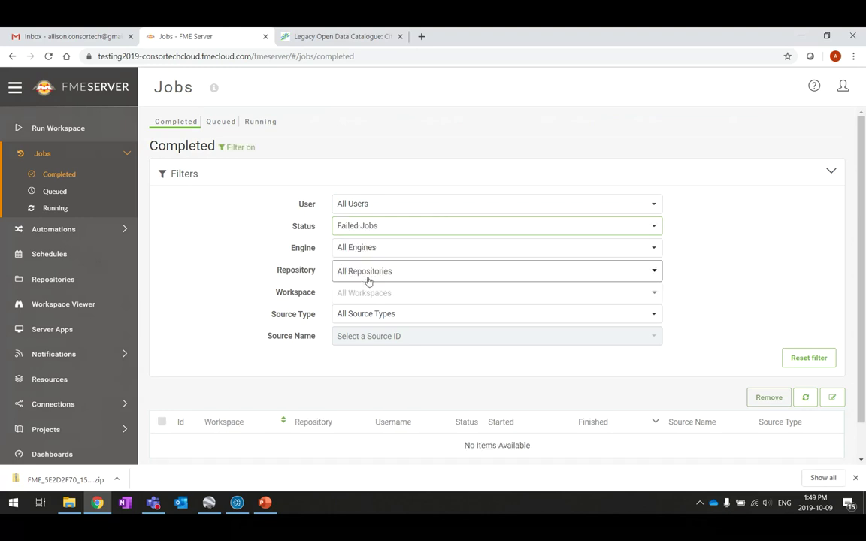
scroll(675, 278, down, 1)
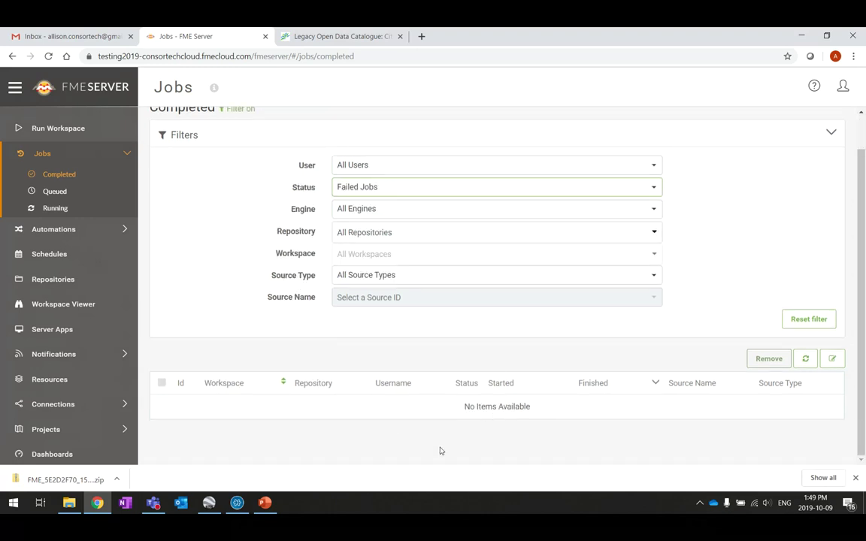
Step: Switch the status filter to Successful Jobs, with job 67 listed first
click(385, 190)
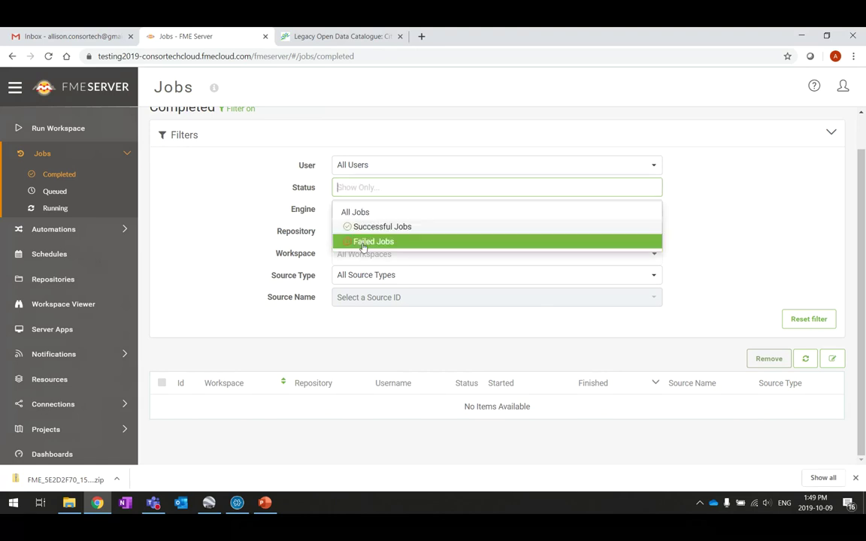
click(385, 228)
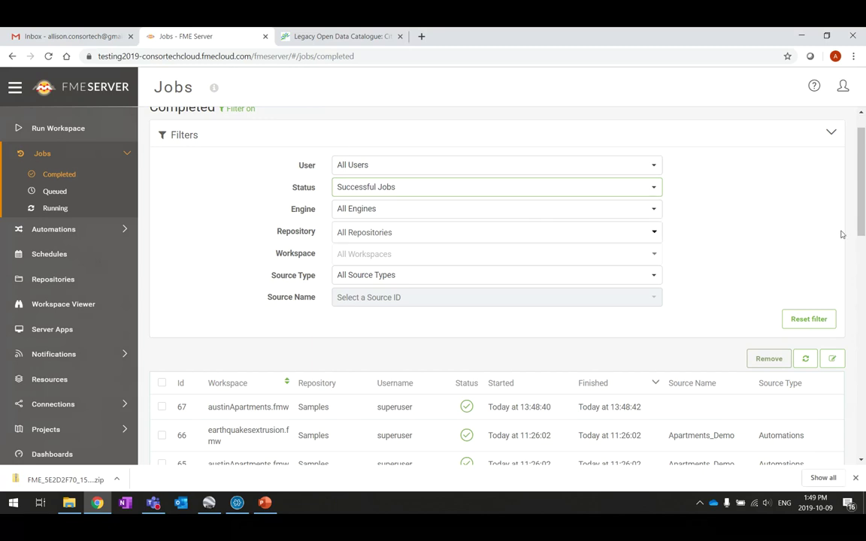
scroll(842, 234, down, 5)
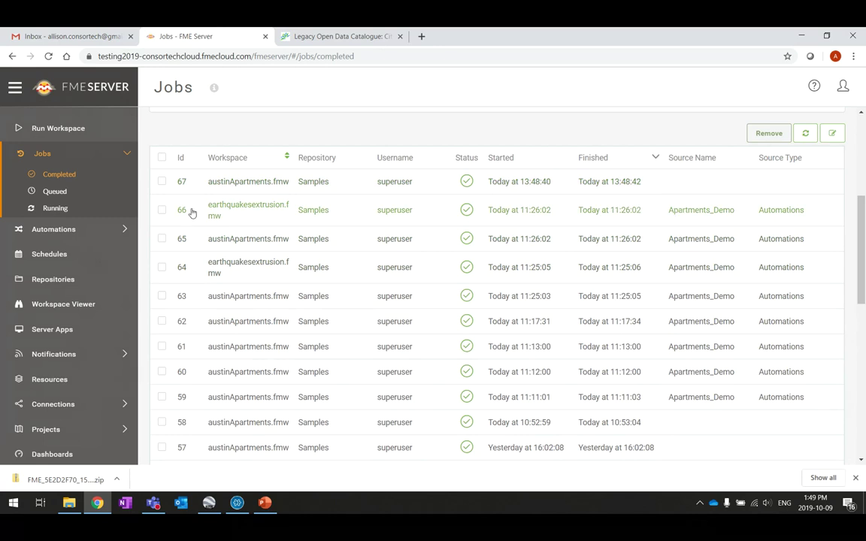
scroll(276, 219, up, 1)
scroll(276, 218, up, 1)
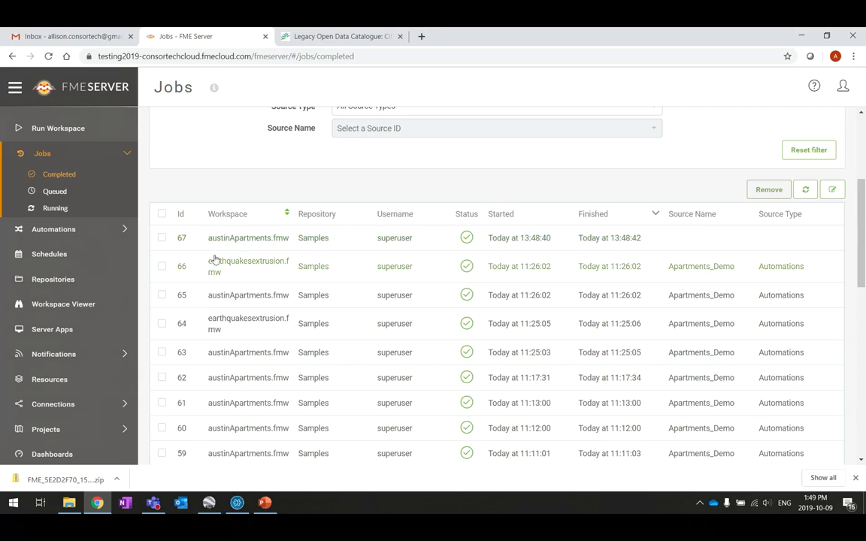
scroll(244, 187, up, 3)
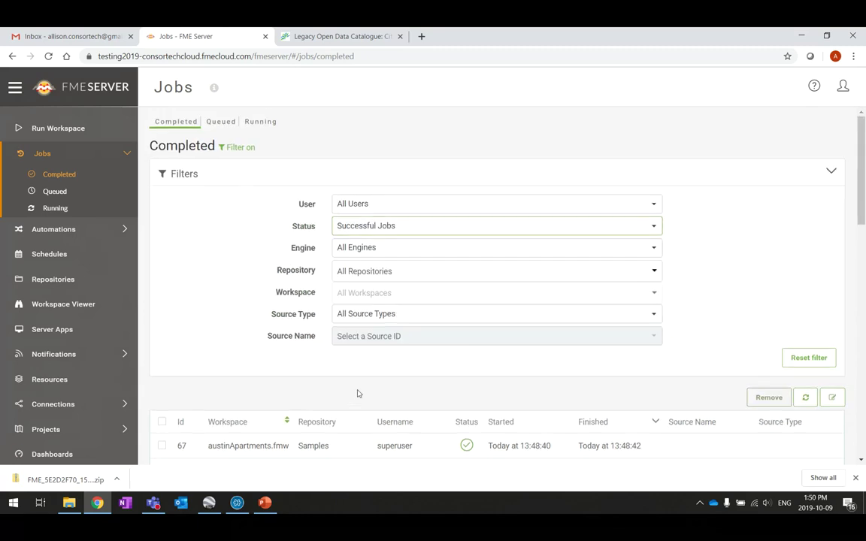
click(116, 479)
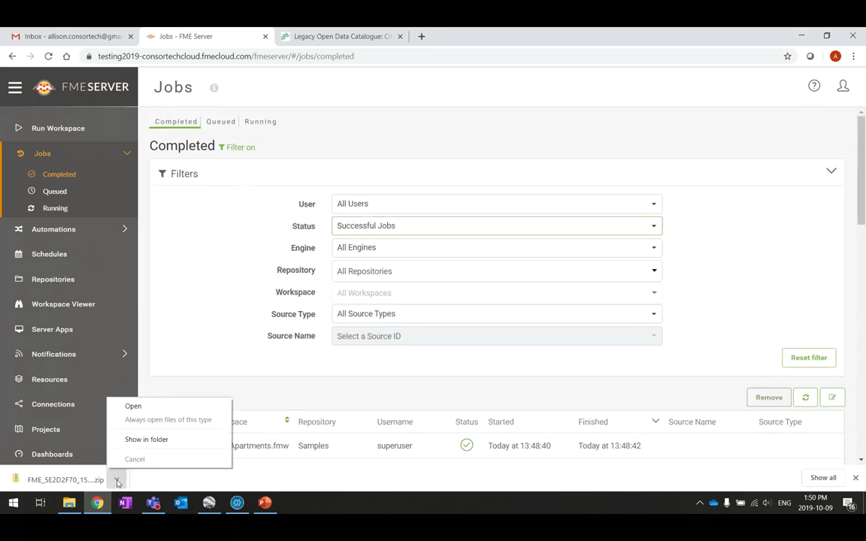
click(171, 440)
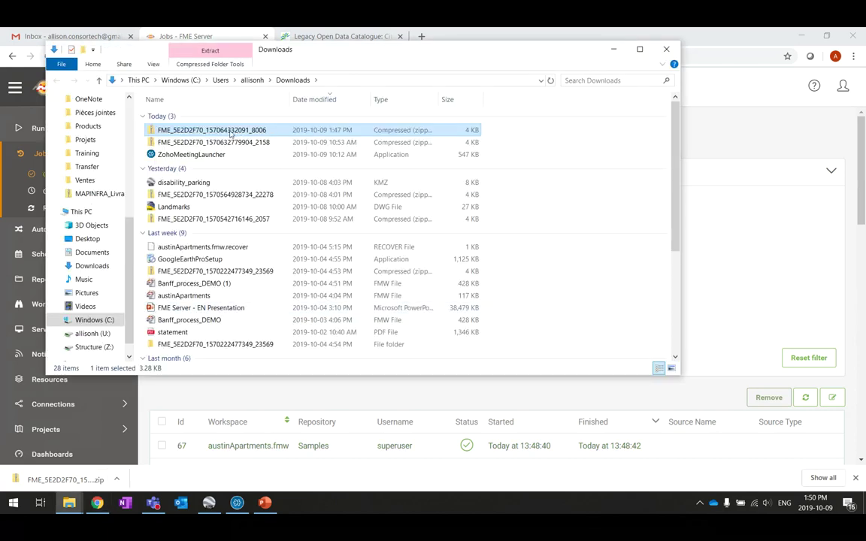
double_click(231, 133)
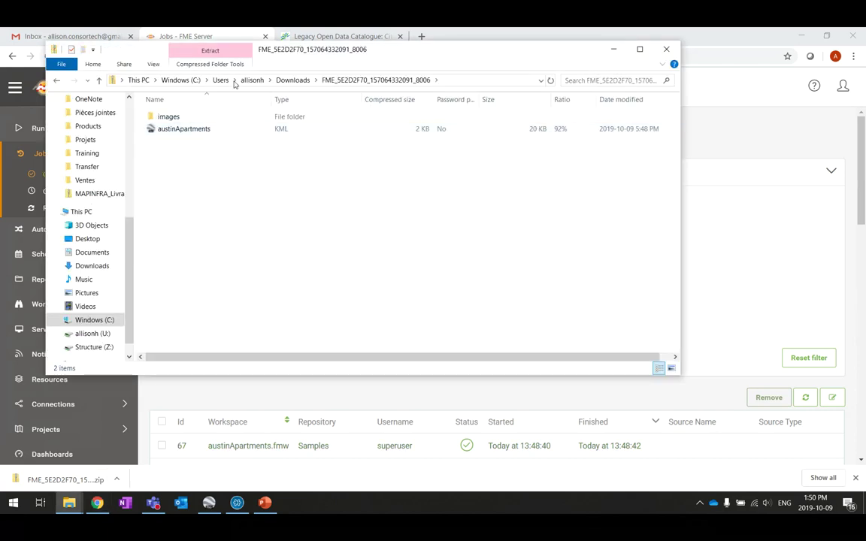
click(187, 130)
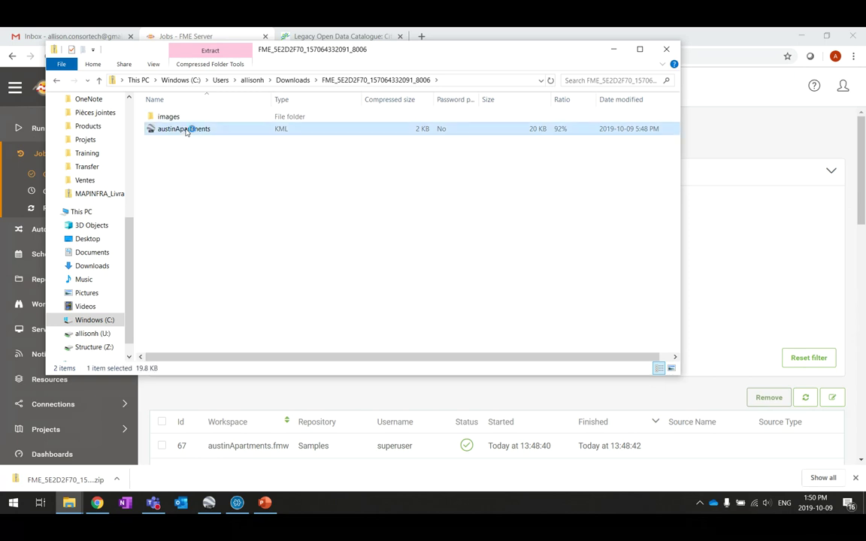
double_click(186, 129)
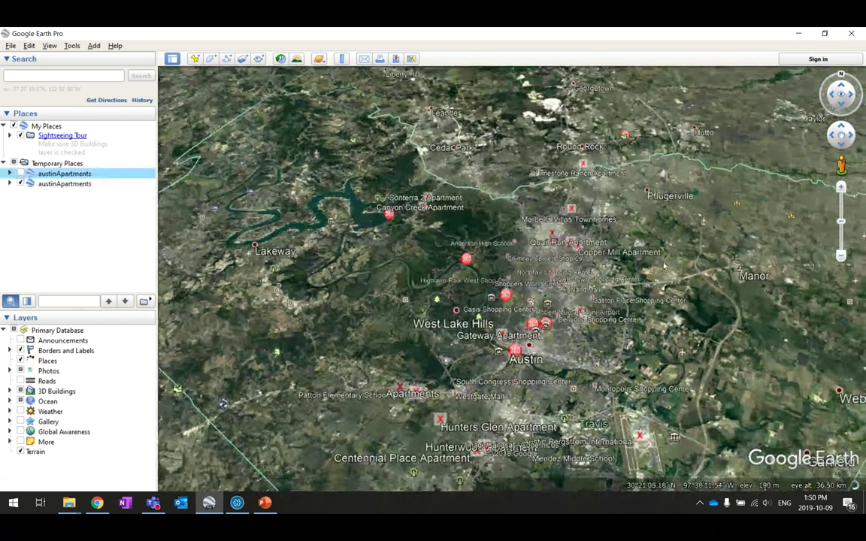
Step: Zoom around the Austin apartment placemarks, then minimize Google Earth Pro and File Explorer
scroll(535, 239, up, 5)
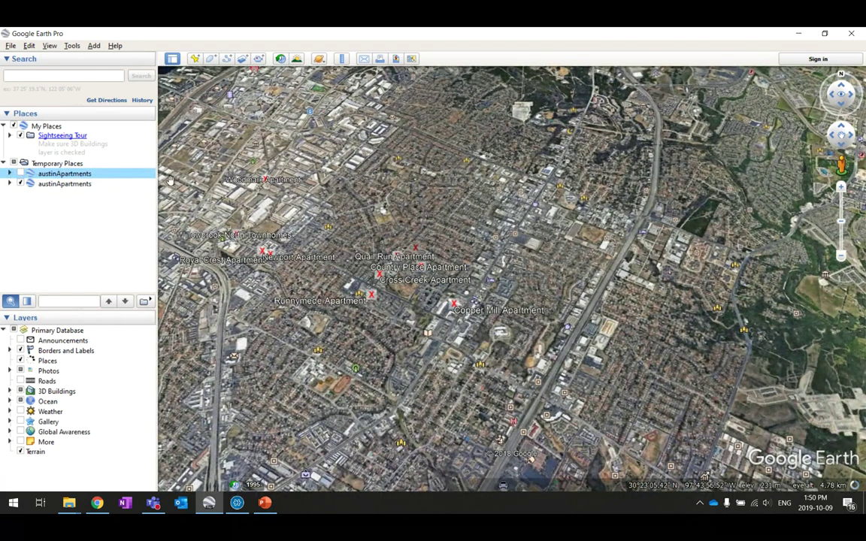
scroll(673, 235, down, 5)
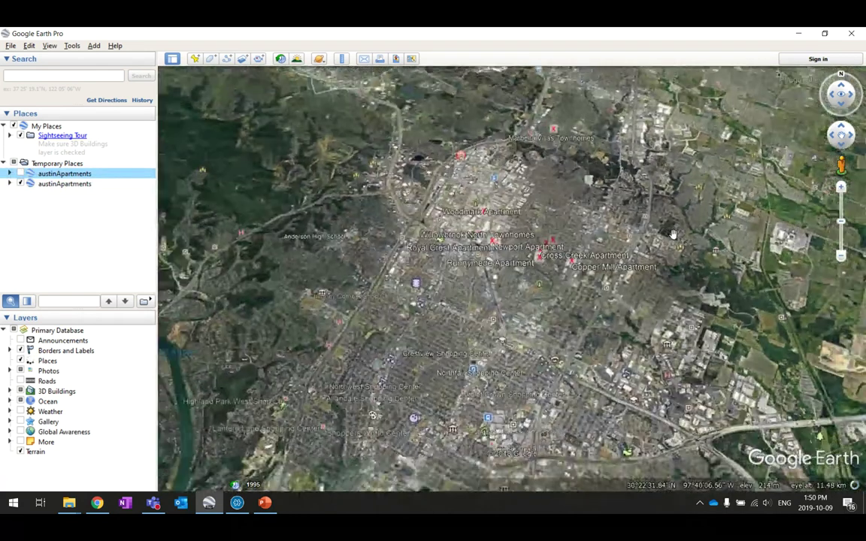
scroll(569, 274, up, 5)
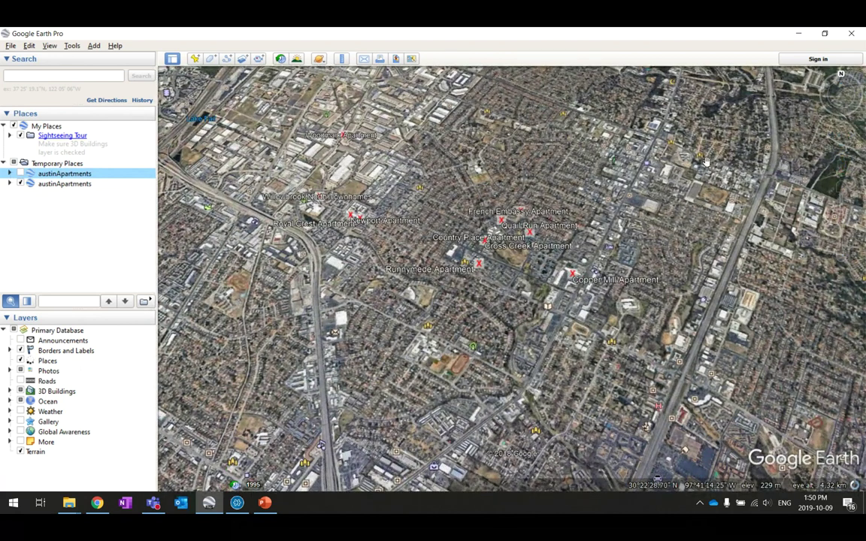
click(797, 34)
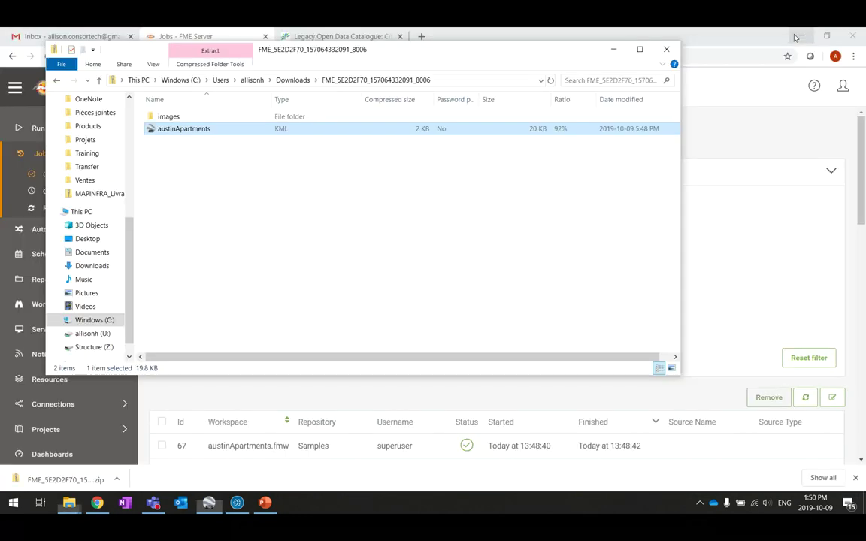
click(613, 49)
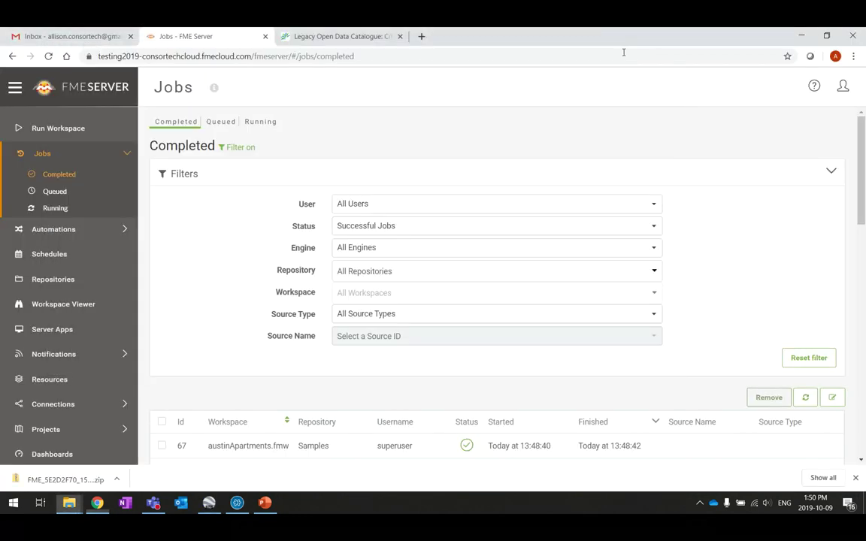
Step: Check the Queued and Running jobs pages, which both show no jobs
click(43, 147)
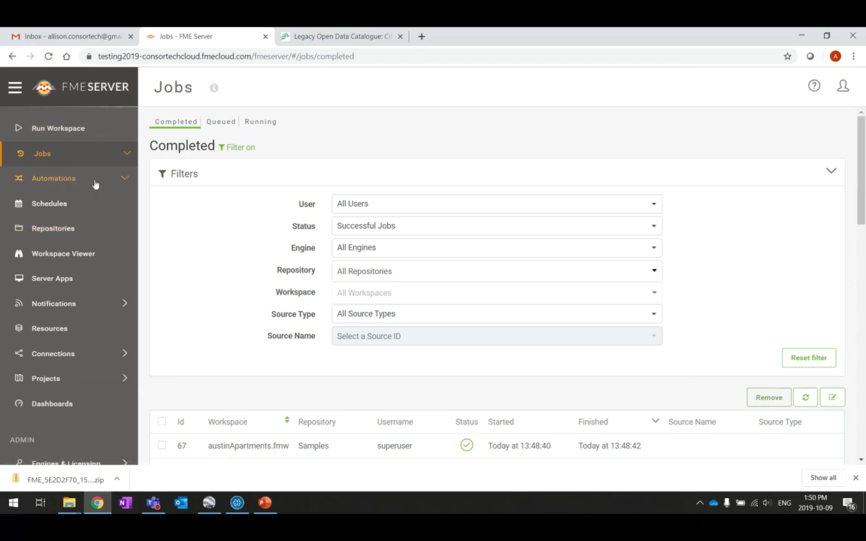
click(58, 156)
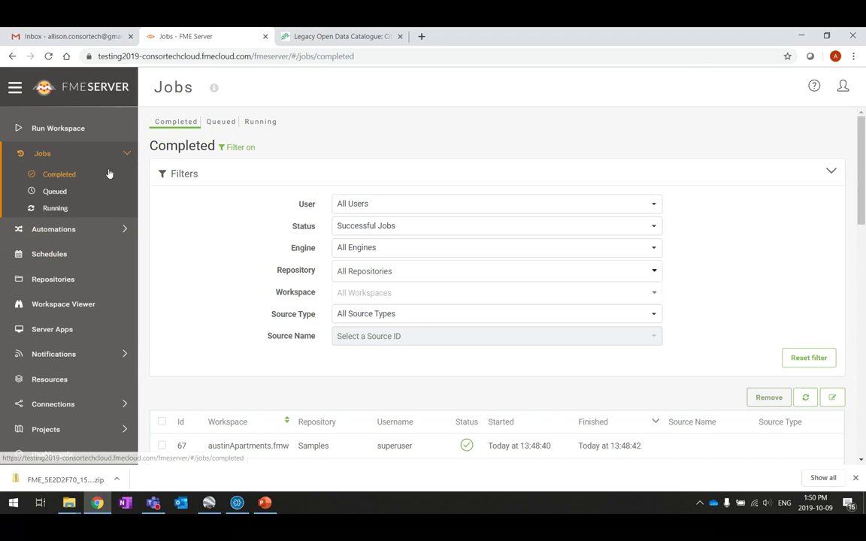
click(55, 192)
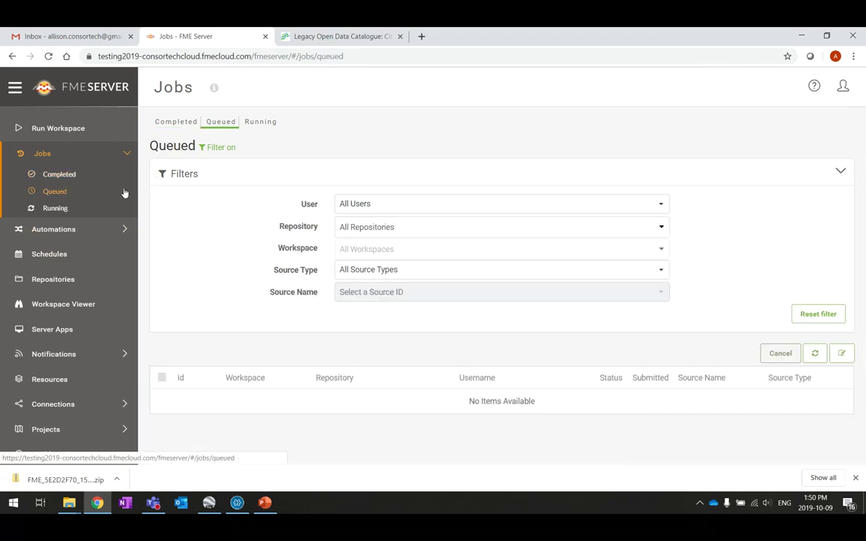
click(841, 174)
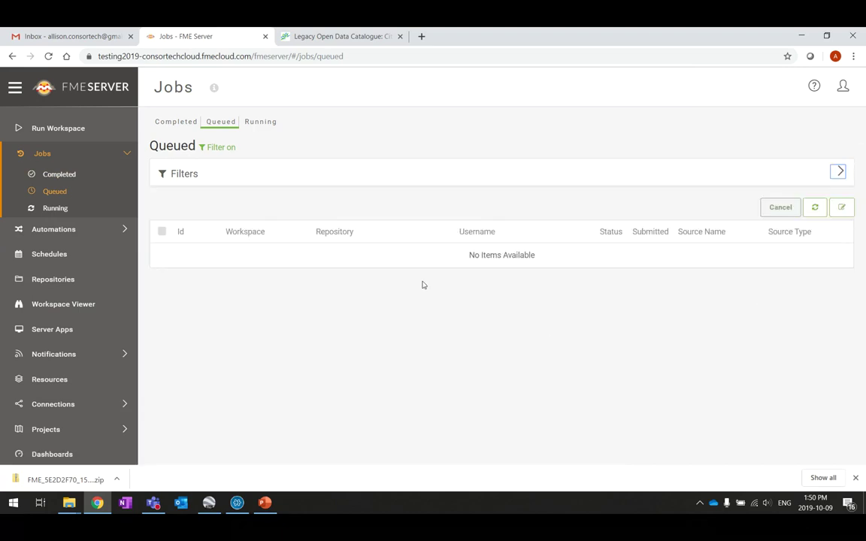
click(53, 208)
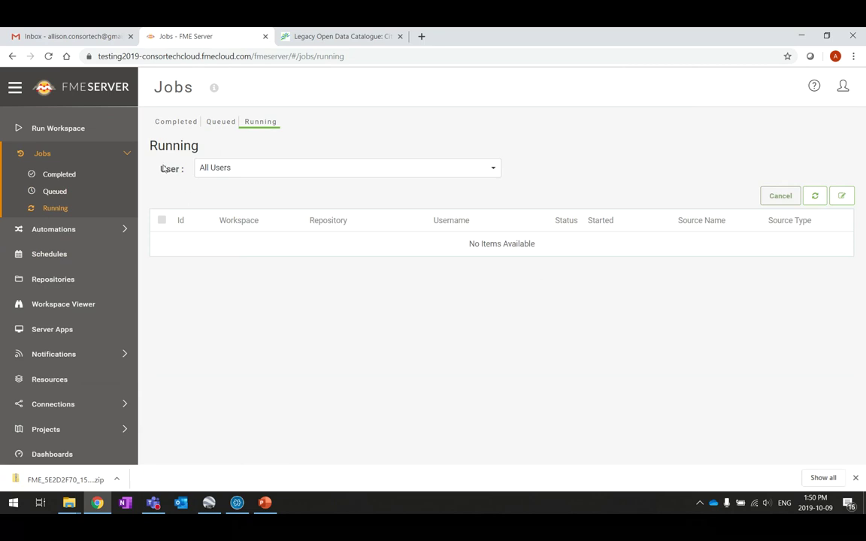
click(128, 155)
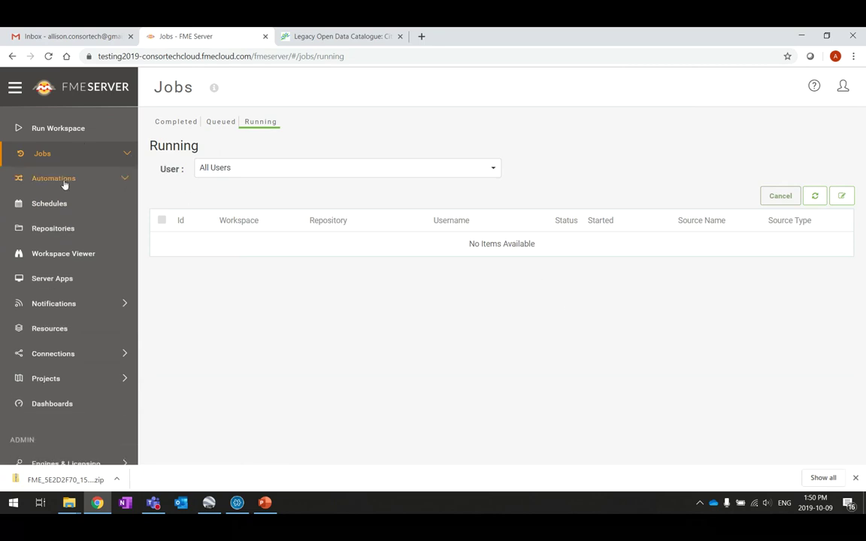
click(125, 181)
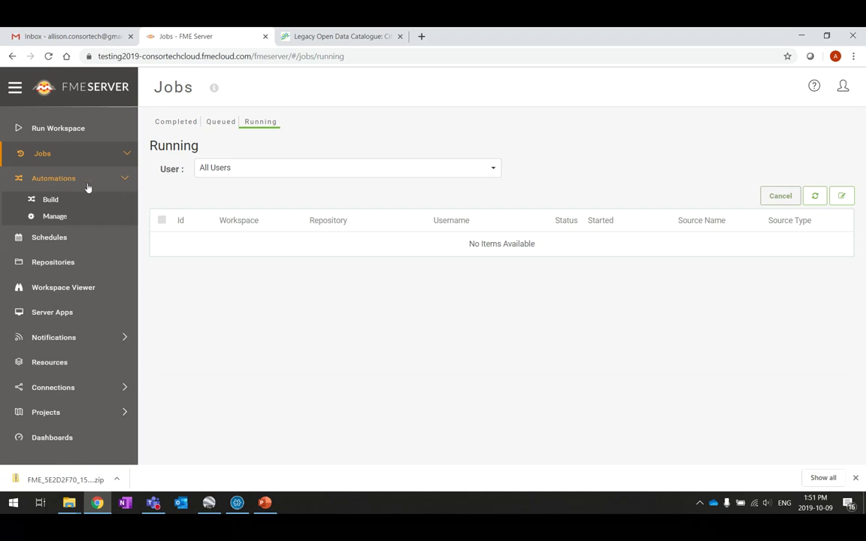
Step: Browse Automations Build and Manage, the four Schedules, then the eight Repositories
click(54, 206)
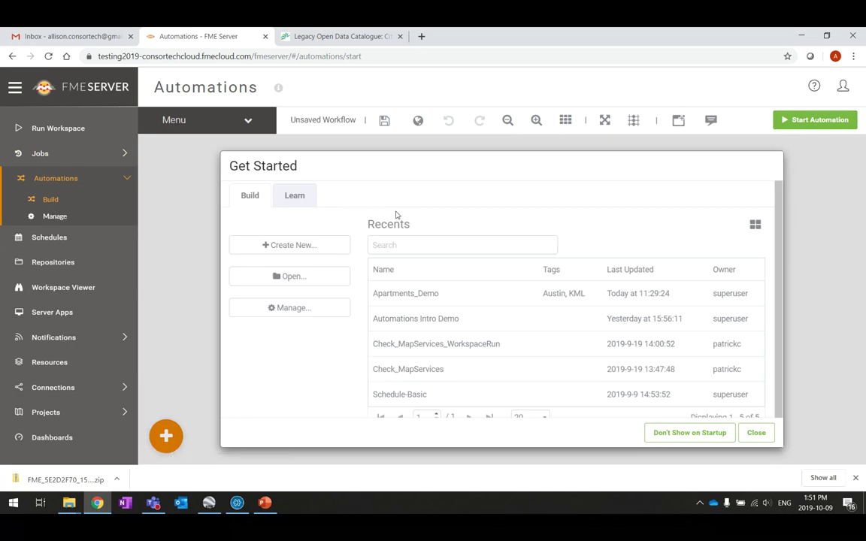
click(64, 220)
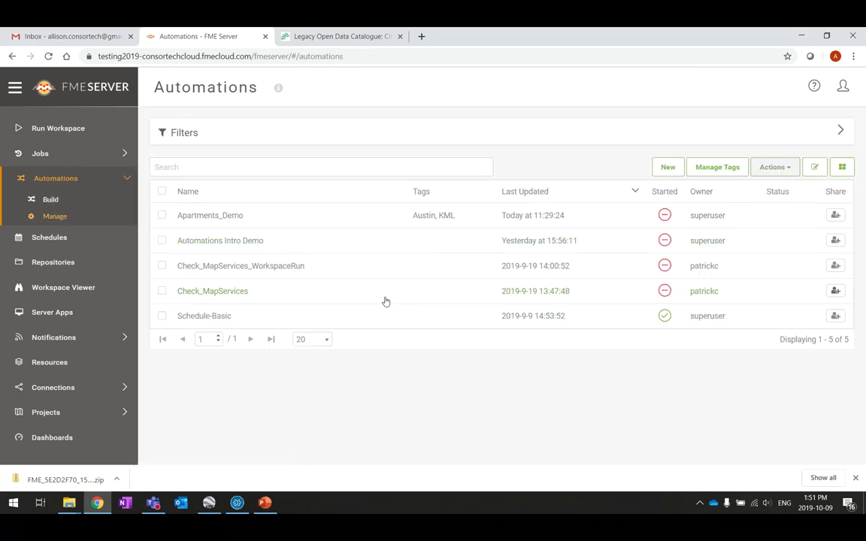
click(51, 239)
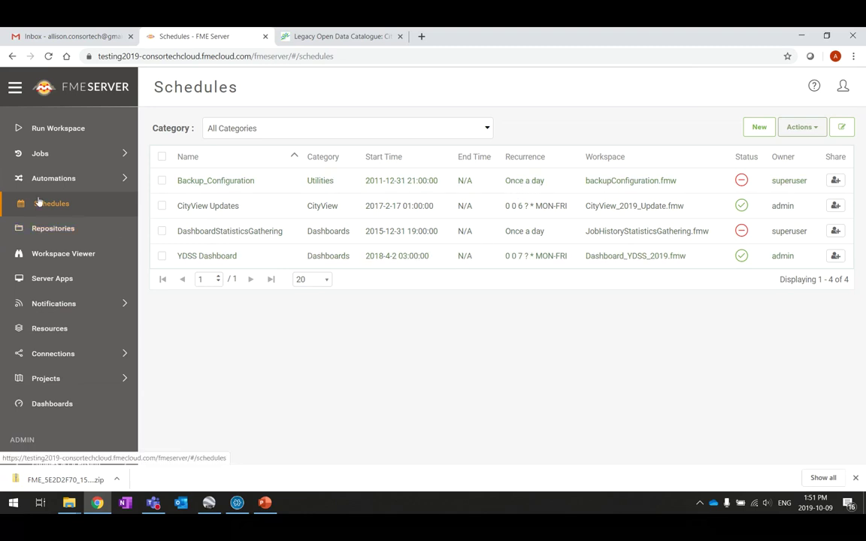
click(67, 236)
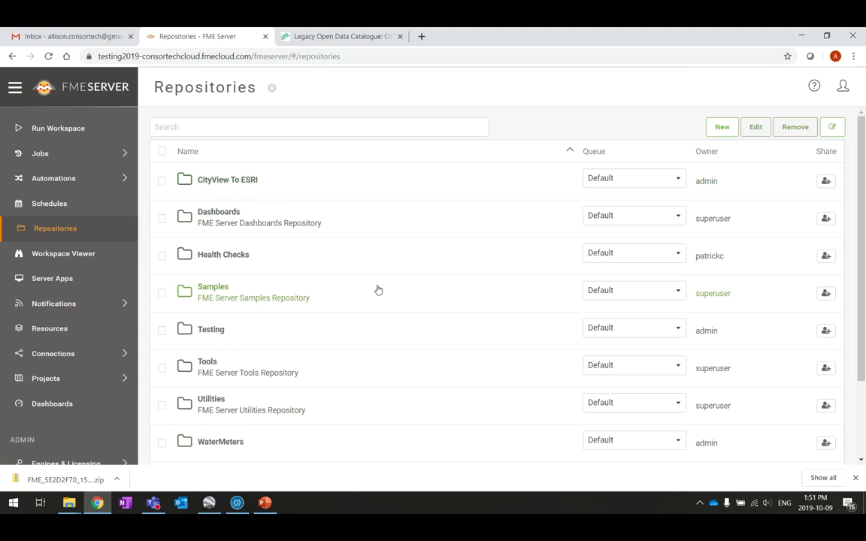
click(191, 288)
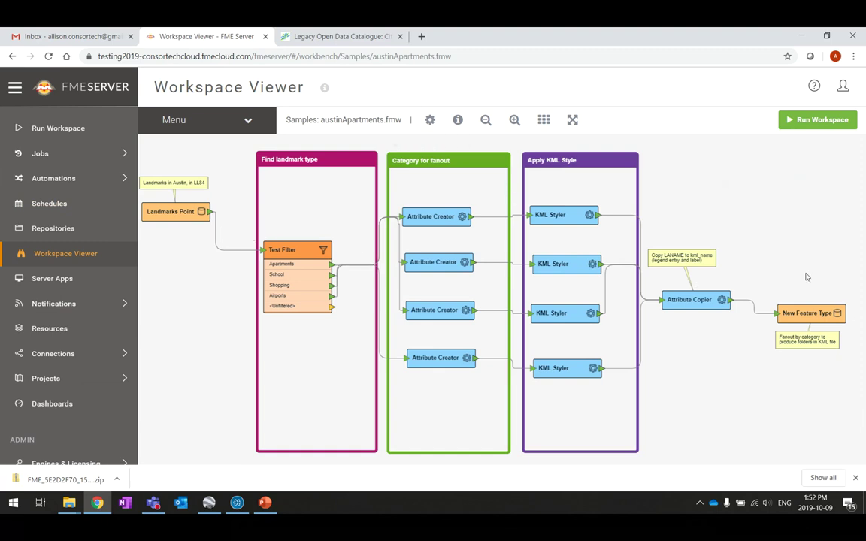
Step: Inspect the Apartments Attribute Creator settings, then download austinApartments.fmw via Menu > Download
click(429, 222)
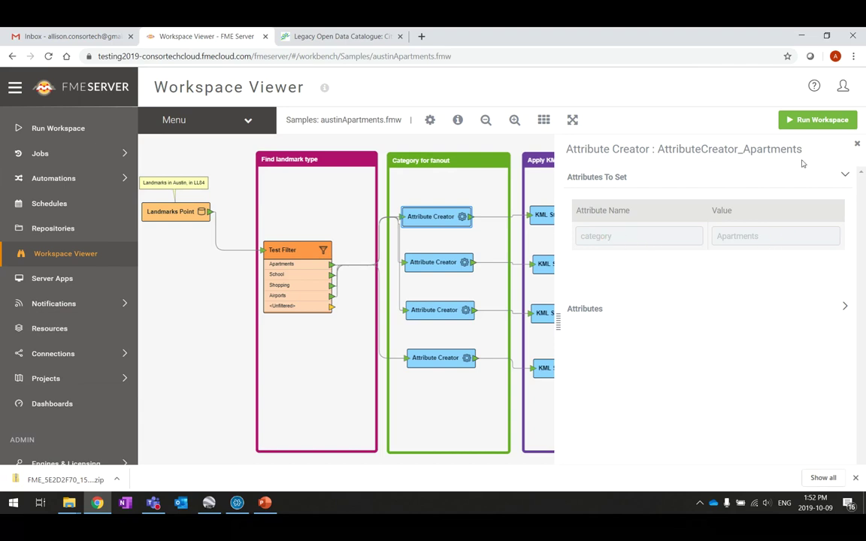
click(858, 145)
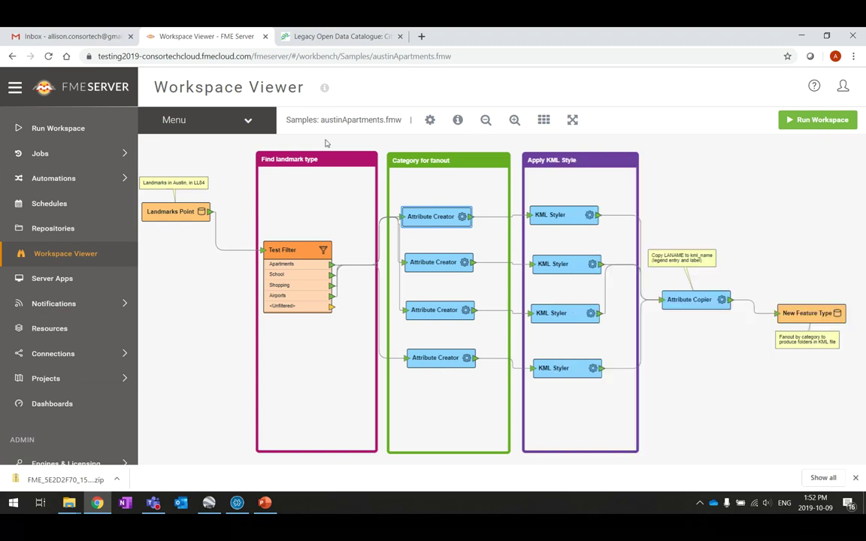
click(249, 121)
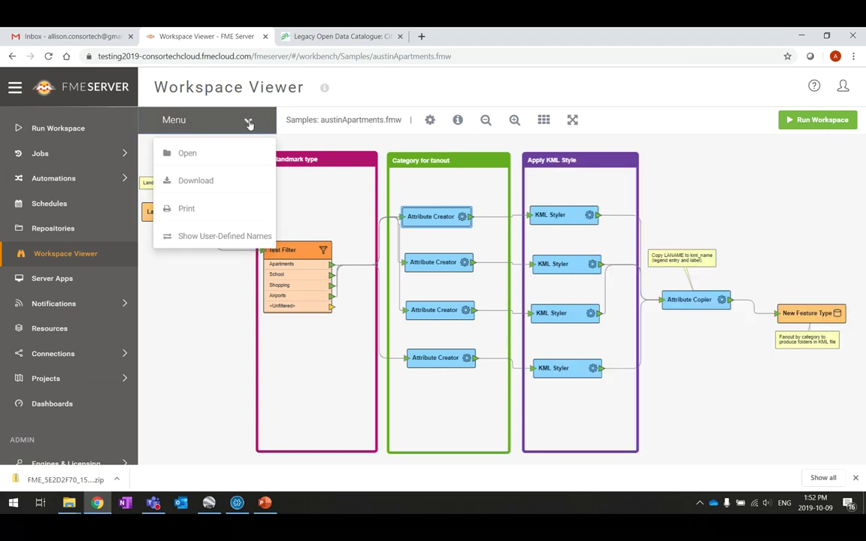
click(194, 183)
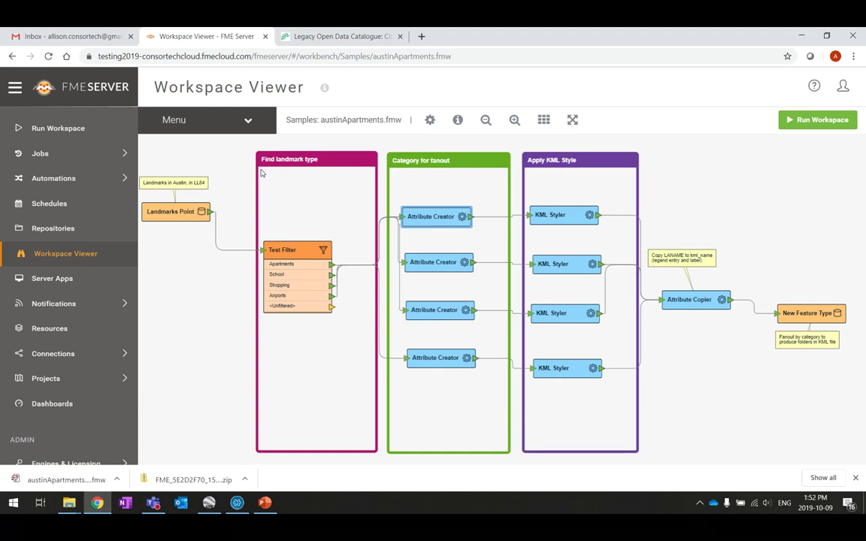
click(249, 121)
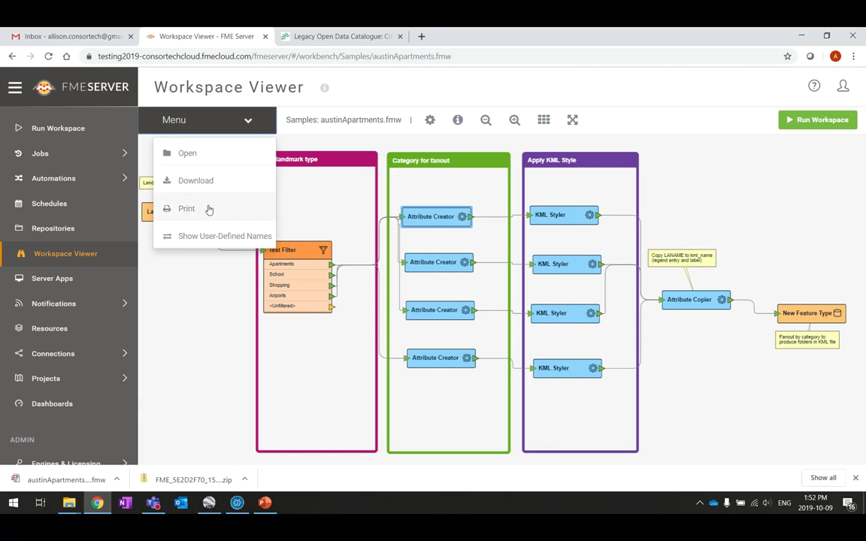
click(788, 218)
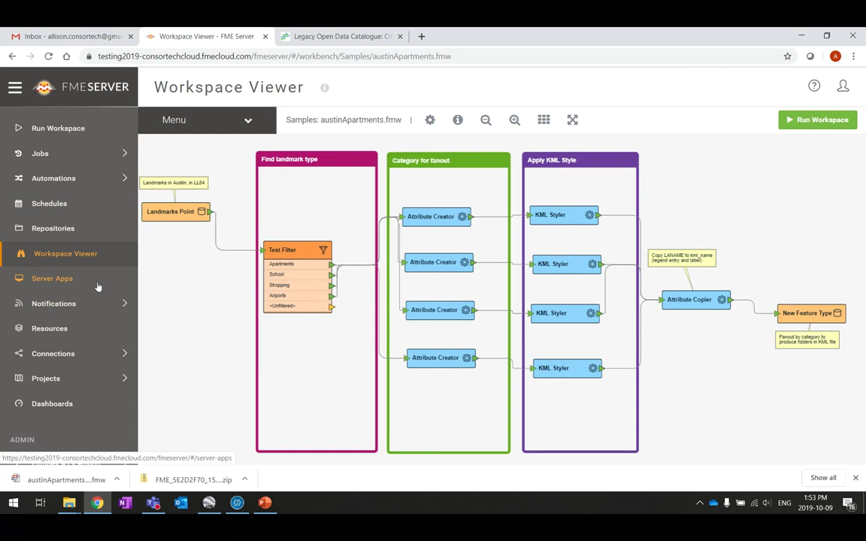
Step: Browse the Data and Logs shared resource folders, then open the automation builder's Get Started window
click(85, 311)
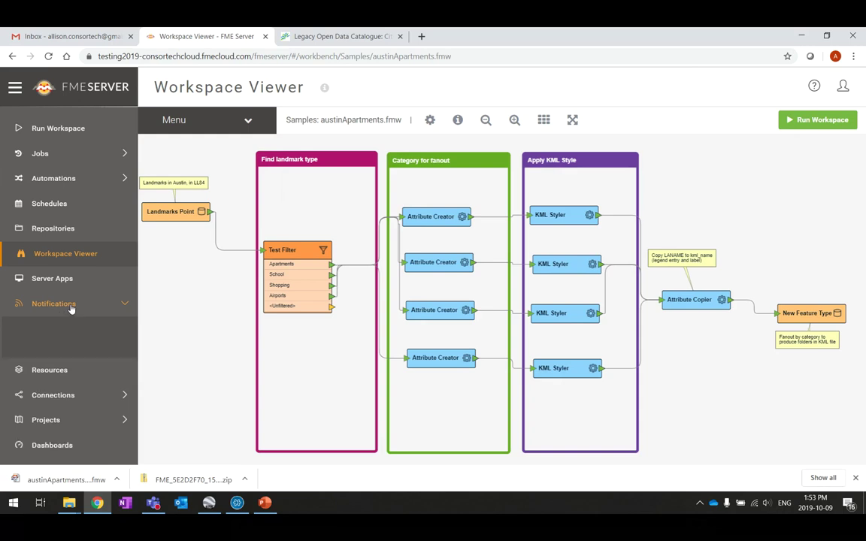
click(60, 335)
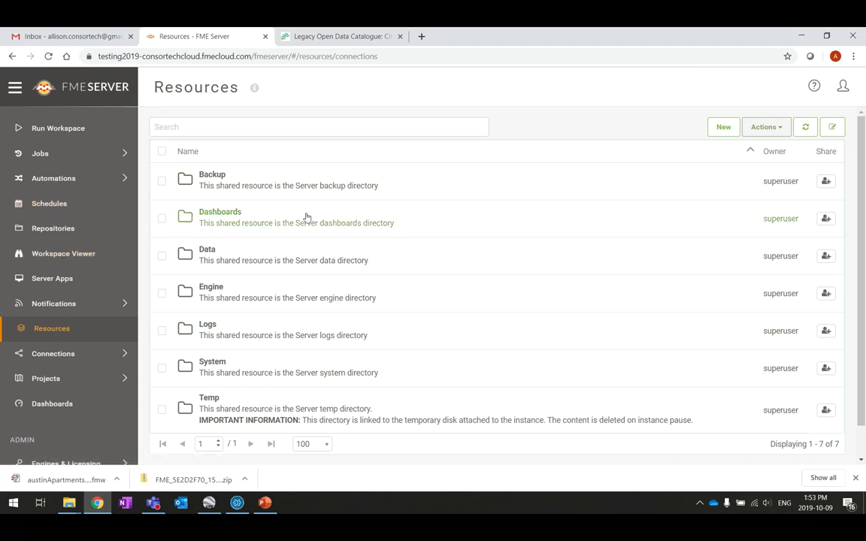
click(208, 250)
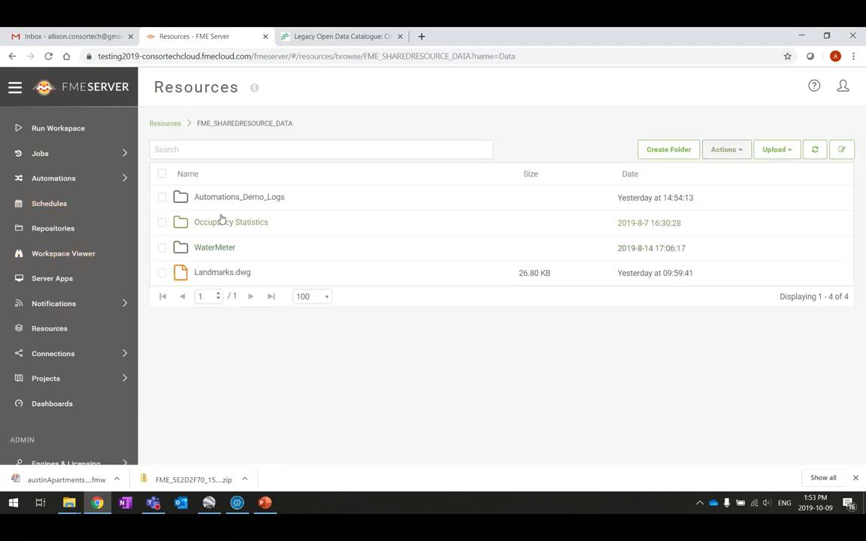
click(61, 328)
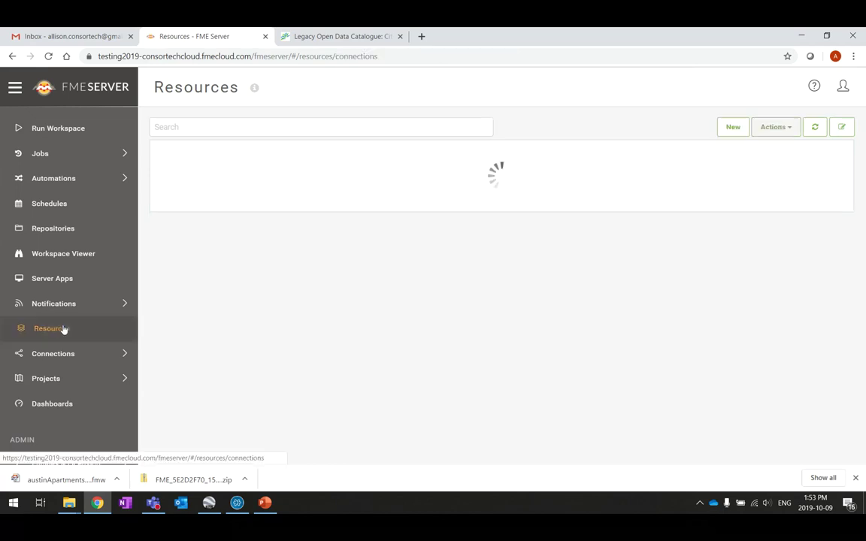
click(205, 329)
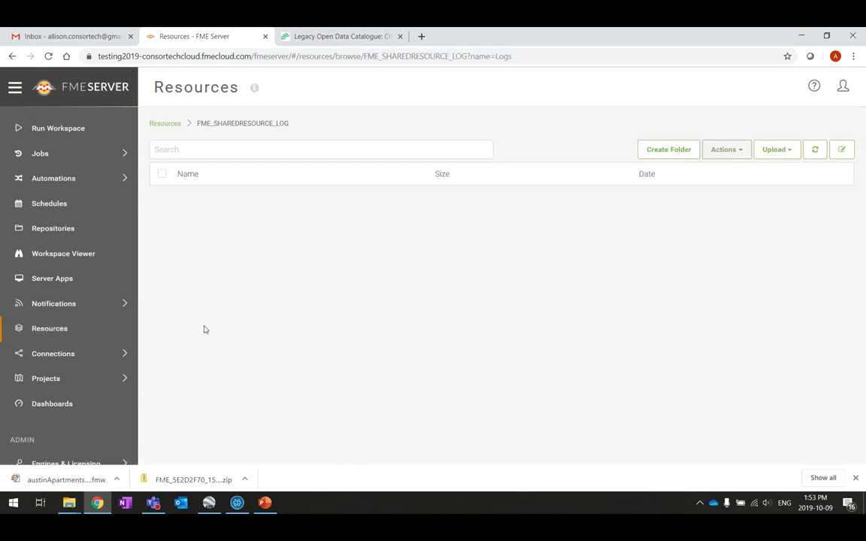
click(54, 337)
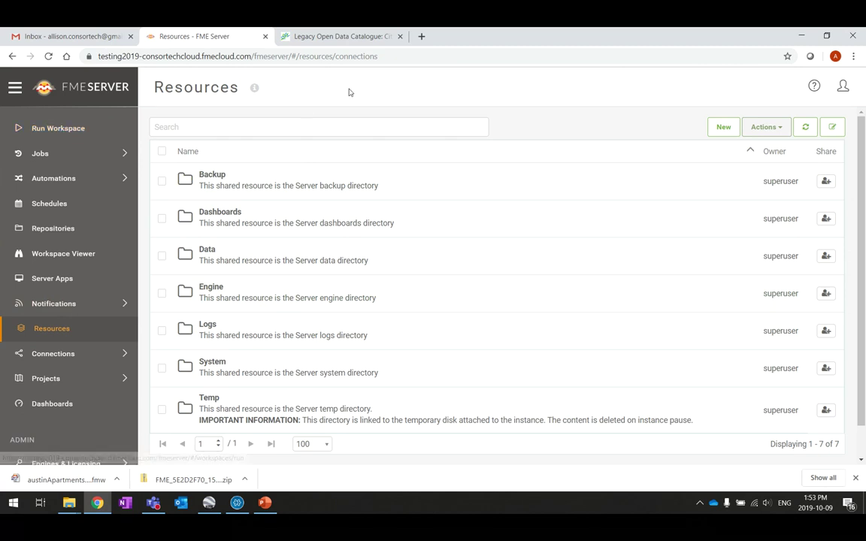
click(64, 182)
click(49, 201)
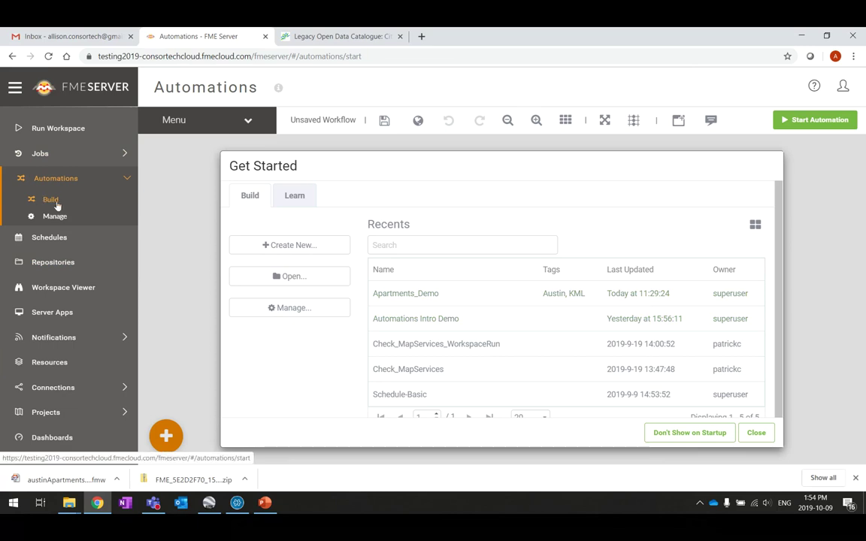
Step: Start a blank automation and open its Trigger Details to list the available trigger events
click(294, 248)
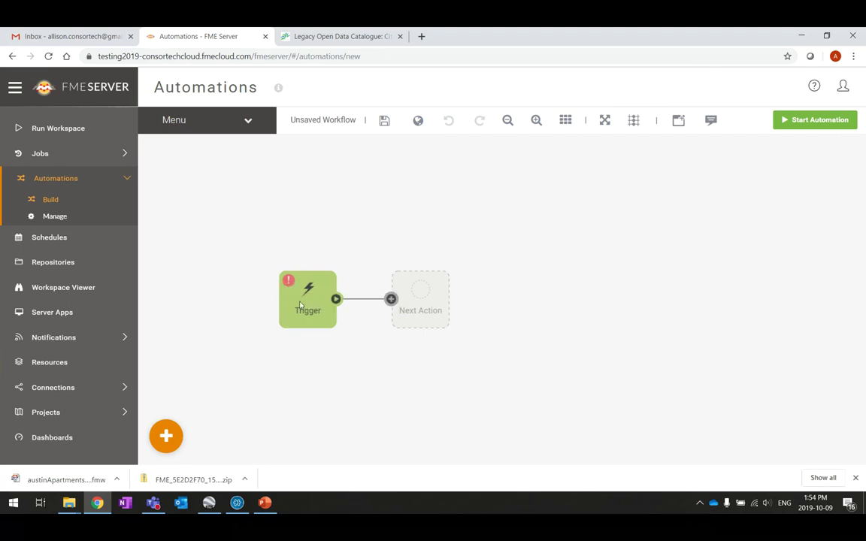
click(295, 292)
double_click(310, 295)
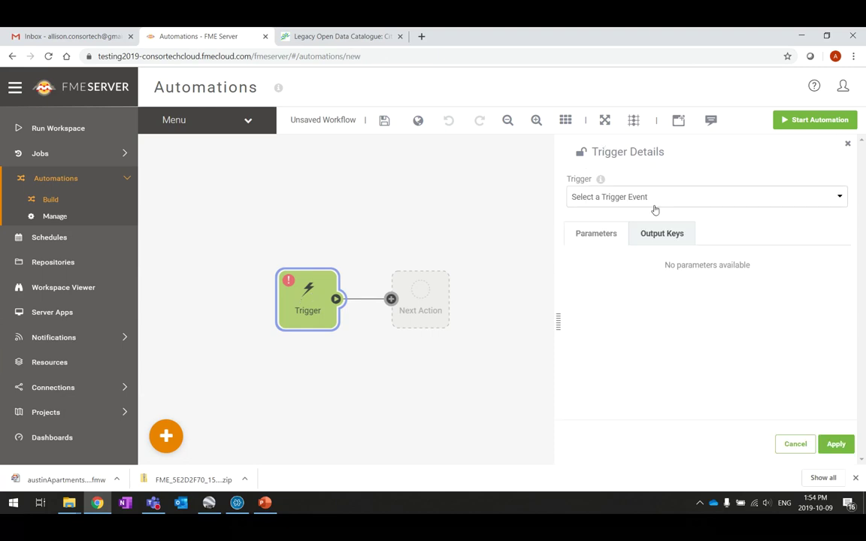
click(838, 198)
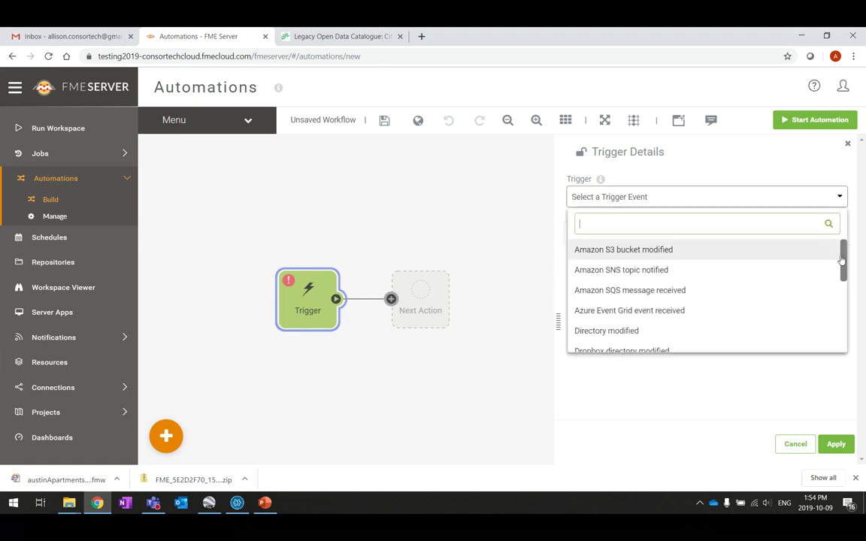
Step: Browse the trigger events and choose Schedule as the automation's trigger
drag(842, 259, 840, 276)
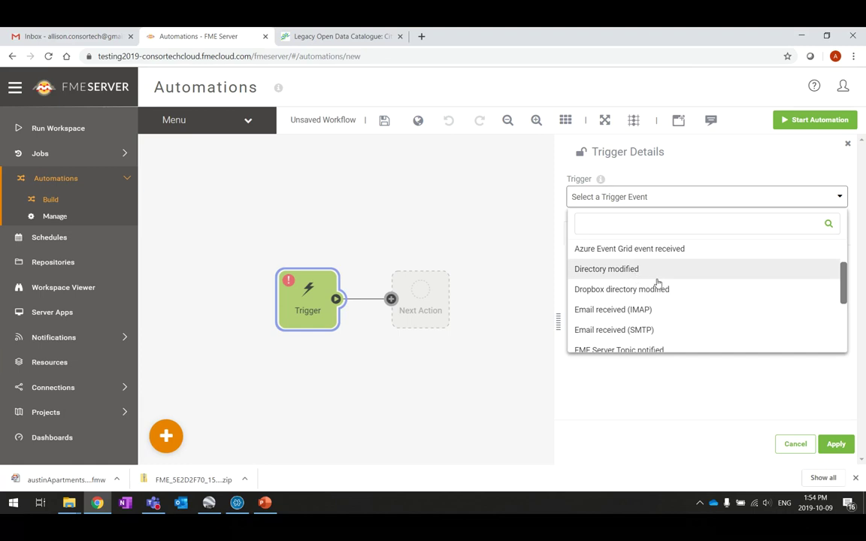
scroll(664, 313, down, 1)
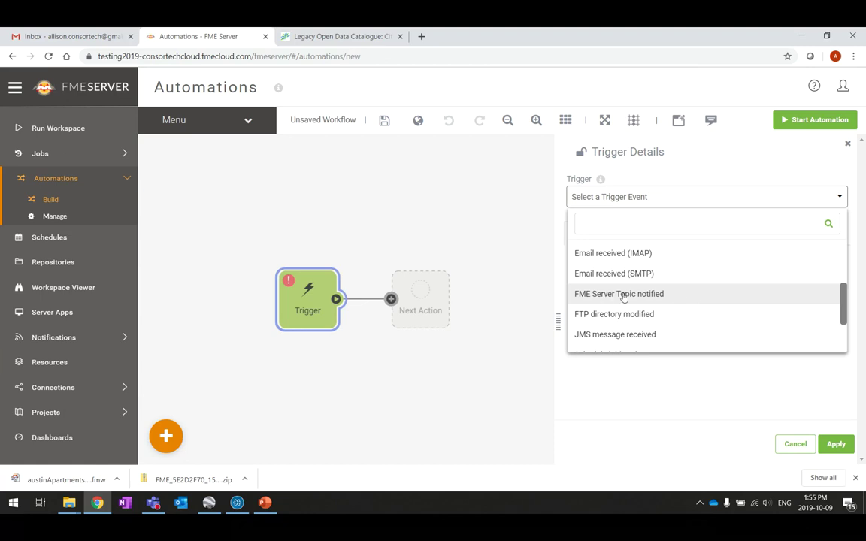
scroll(623, 296, down, 1)
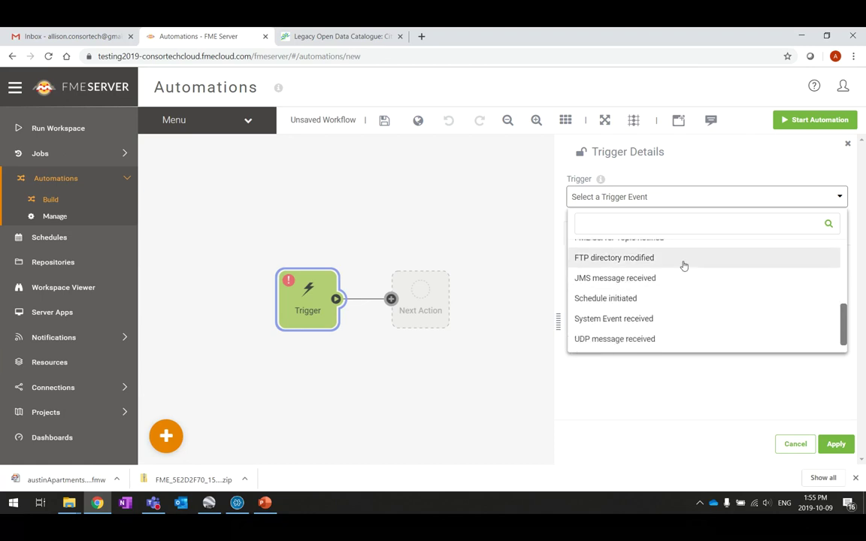
scroll(684, 265, down, 1)
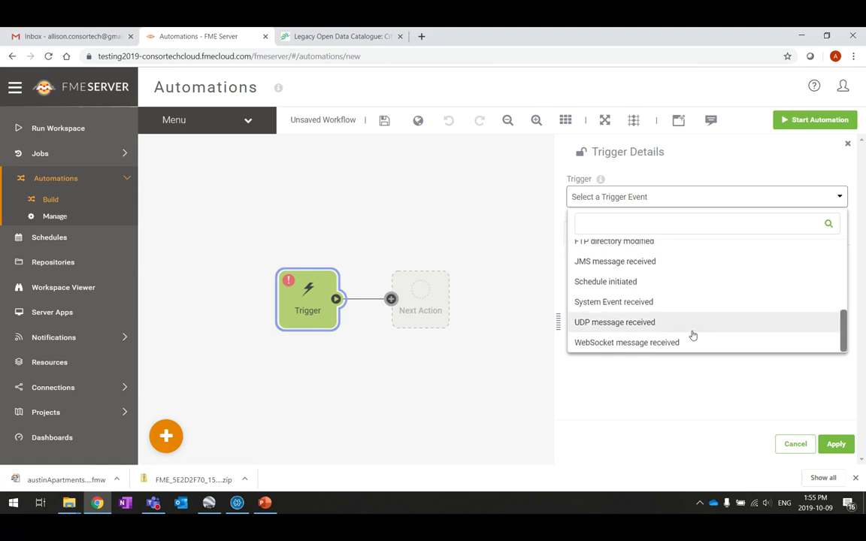
scroll(691, 335, up, 3)
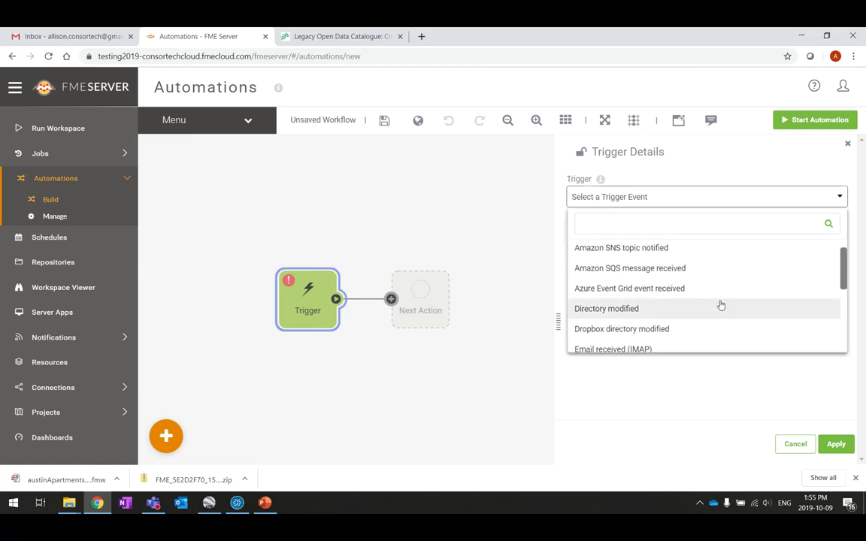
scroll(720, 305, up, 1)
scroll(720, 305, down, 3)
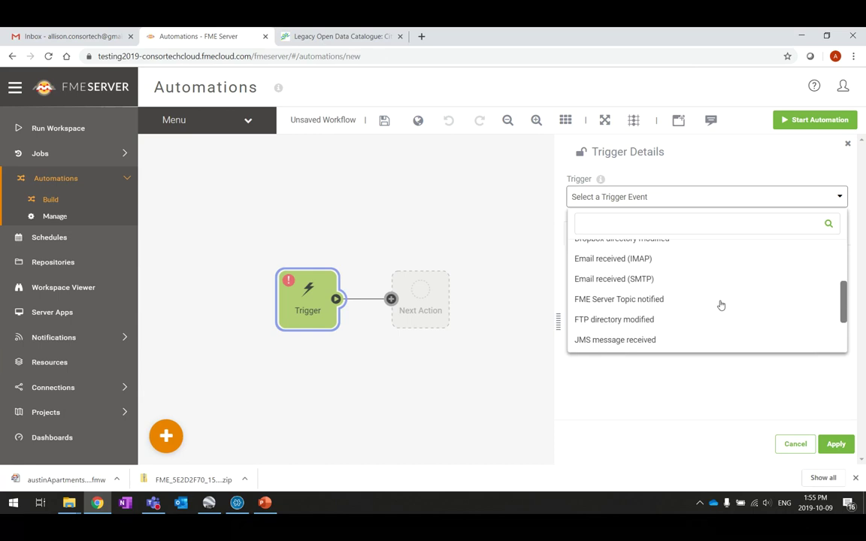
scroll(720, 305, down, 2)
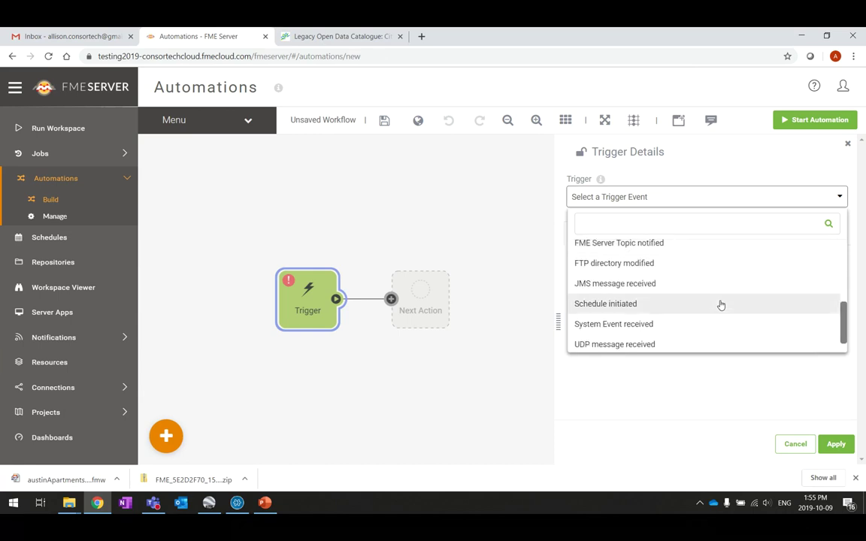
click(630, 305)
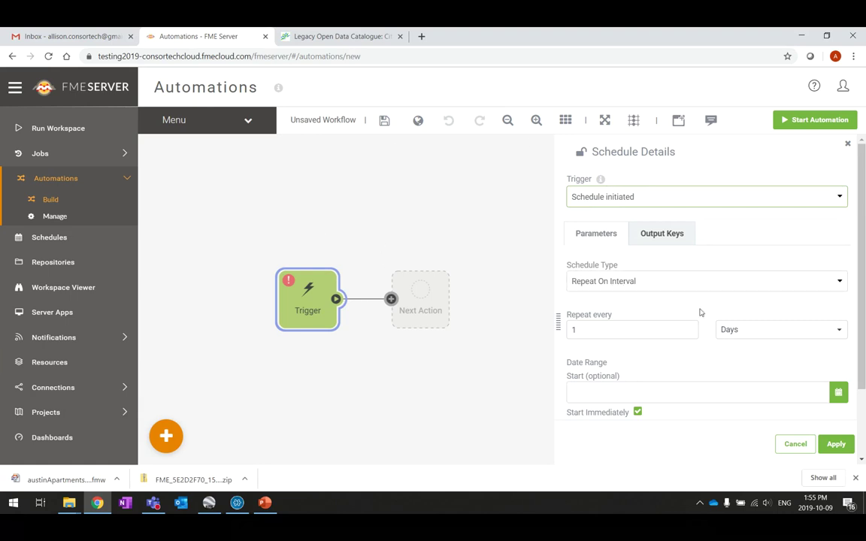
Step: Set the schedule to repeat every 1 minute, starting immediately with no expiry, and apply
click(846, 336)
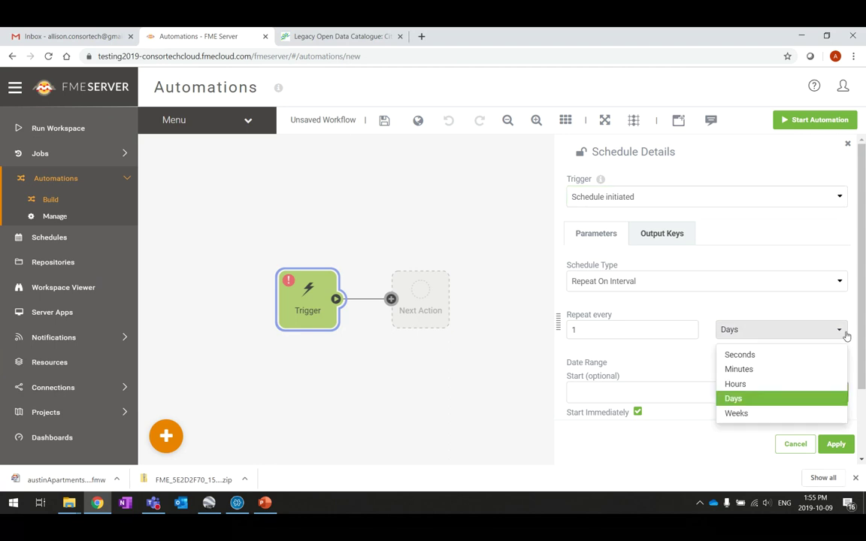
click(751, 372)
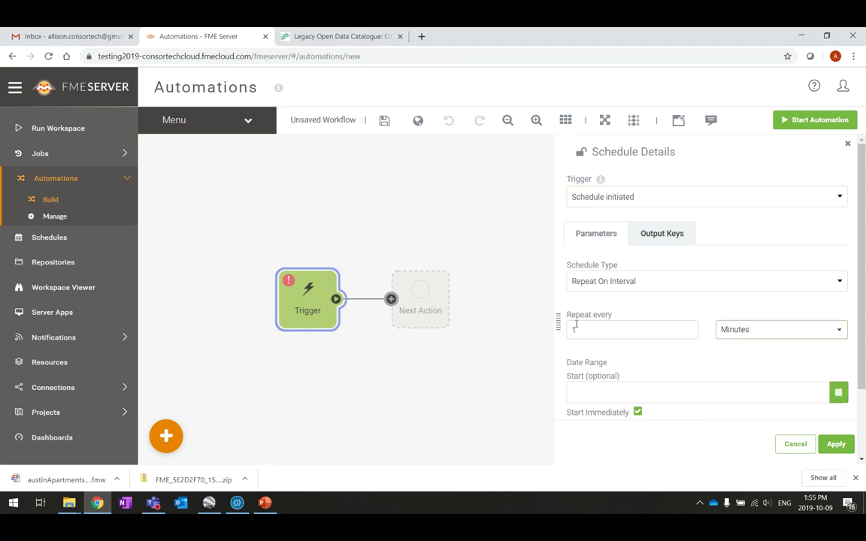
click(693, 363)
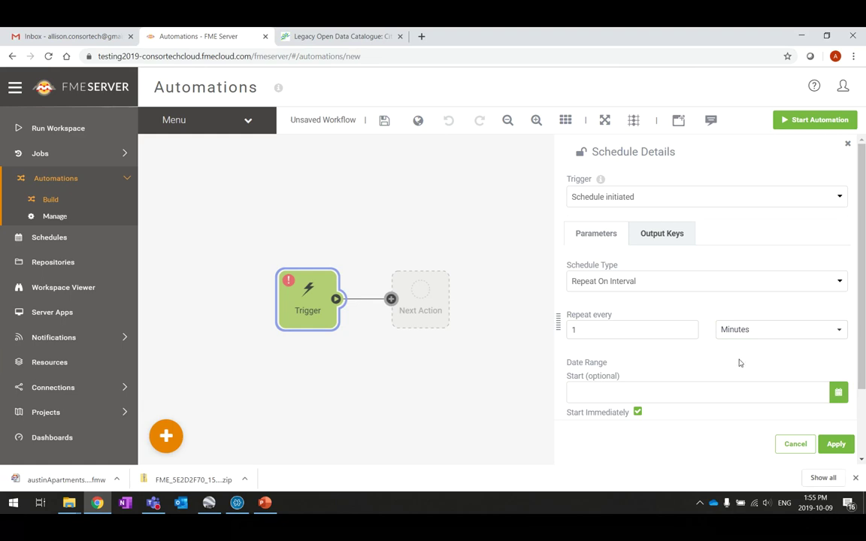
scroll(738, 360, down, 1)
scroll(714, 327, down, 1)
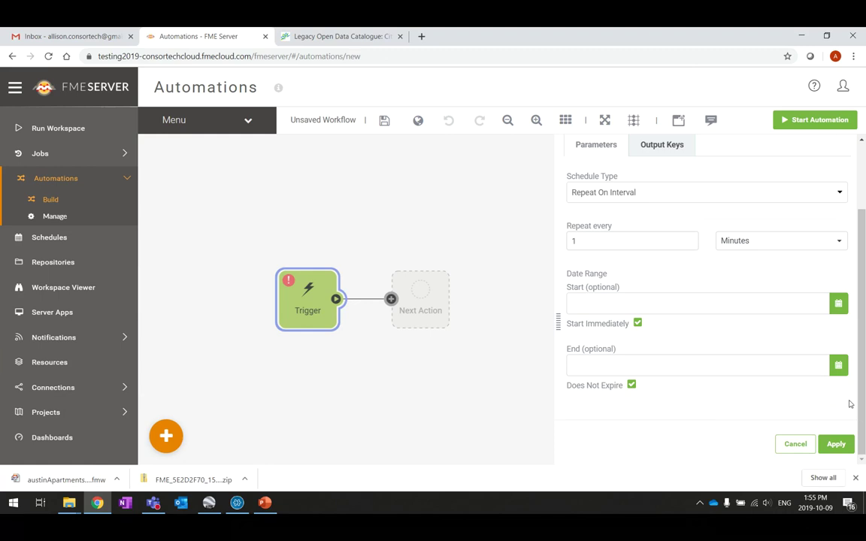
click(839, 445)
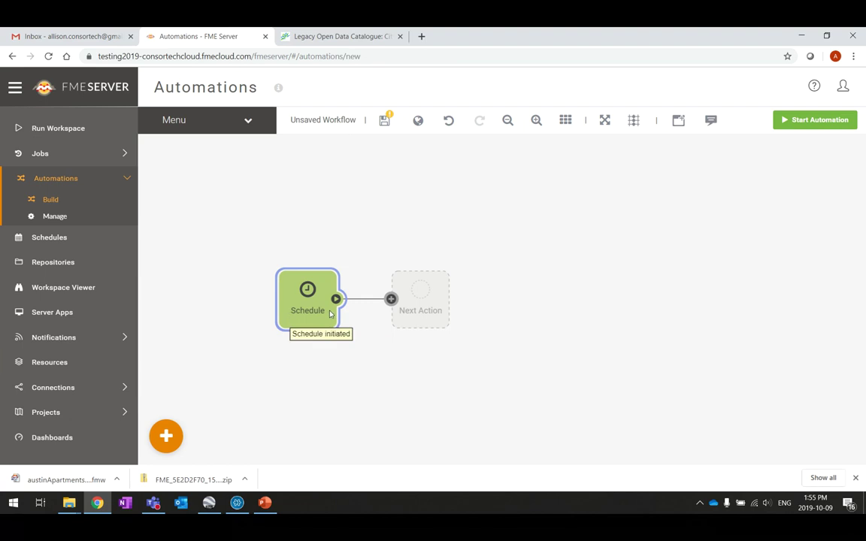
Step: Move the Schedule node up-left and open the Next Action details' action type list
drag(304, 312, 289, 277)
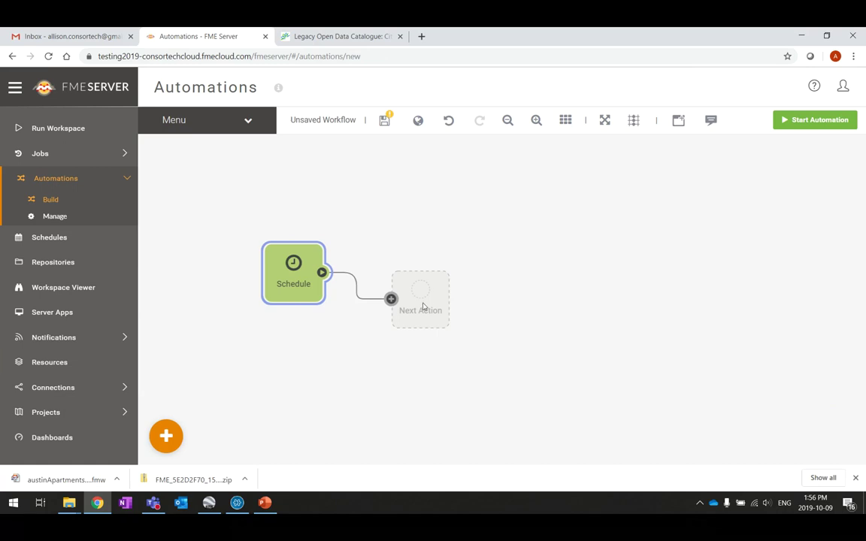
click(426, 303)
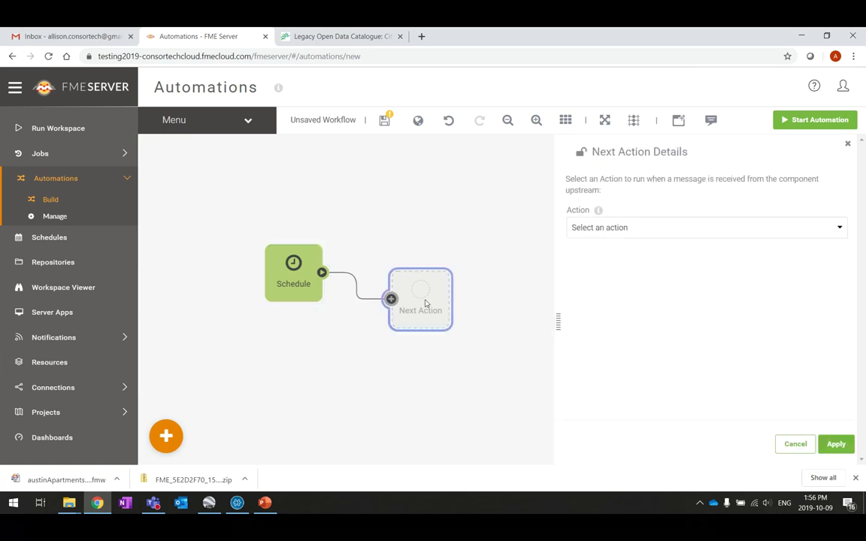
click(844, 230)
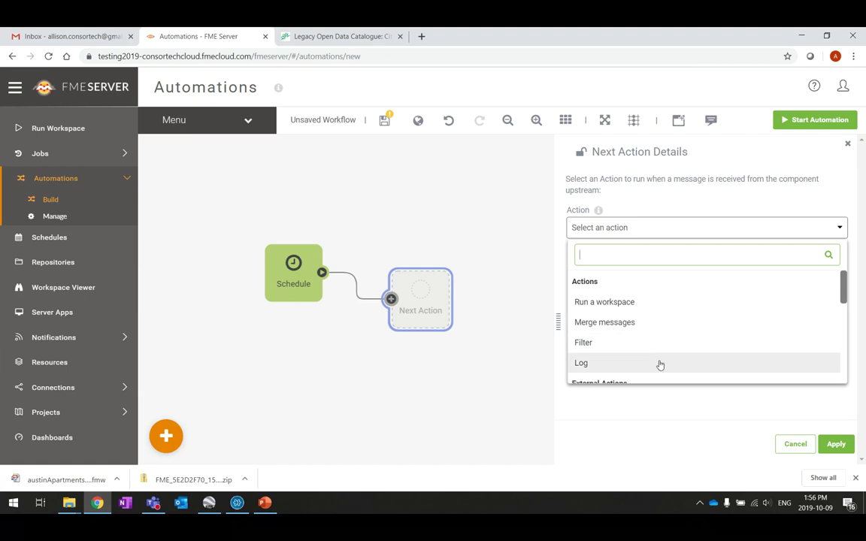
Step: Scroll through the Actions and External Actions in the Action list, ending back at the top
scroll(659, 365, down, 1)
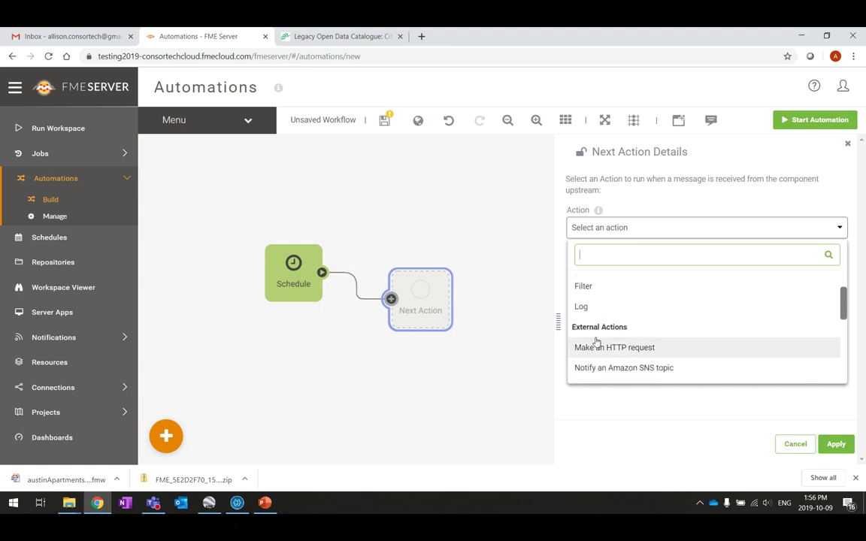
scroll(609, 357, down, 1)
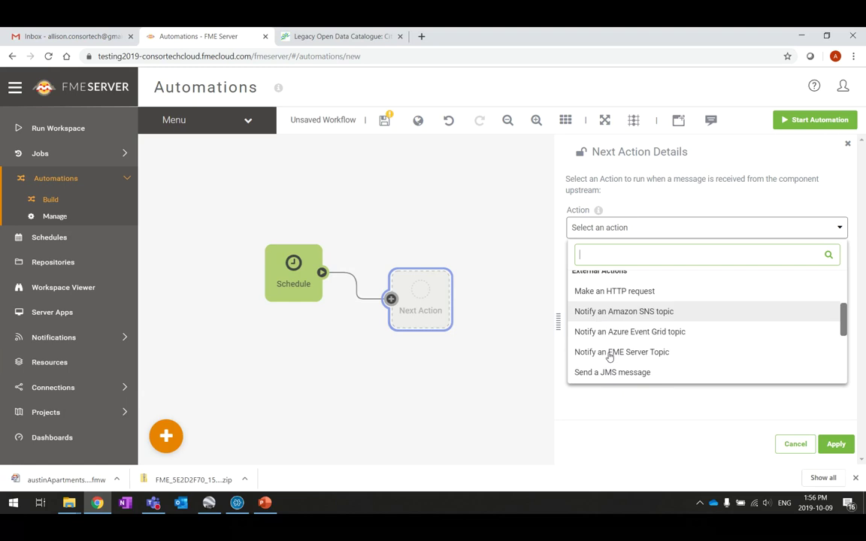
scroll(606, 353, down, 1)
scroll(682, 361, down, 1)
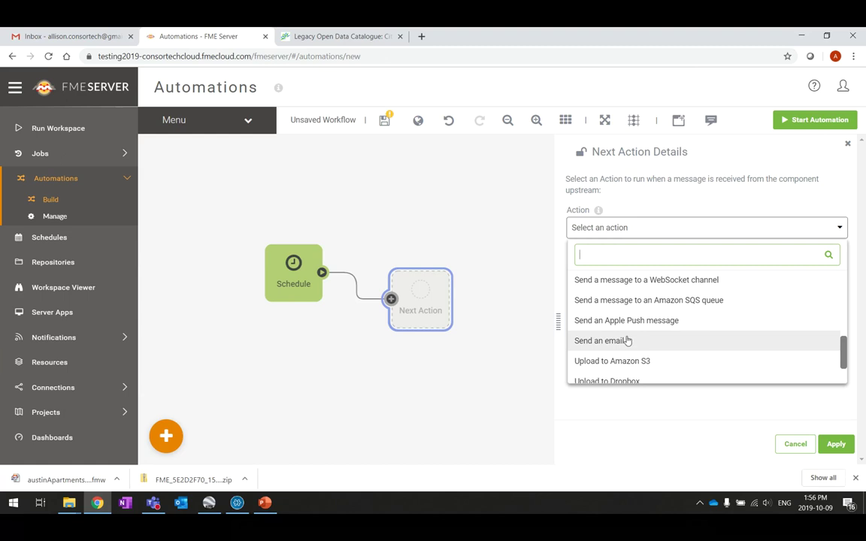
scroll(627, 340, down, 2)
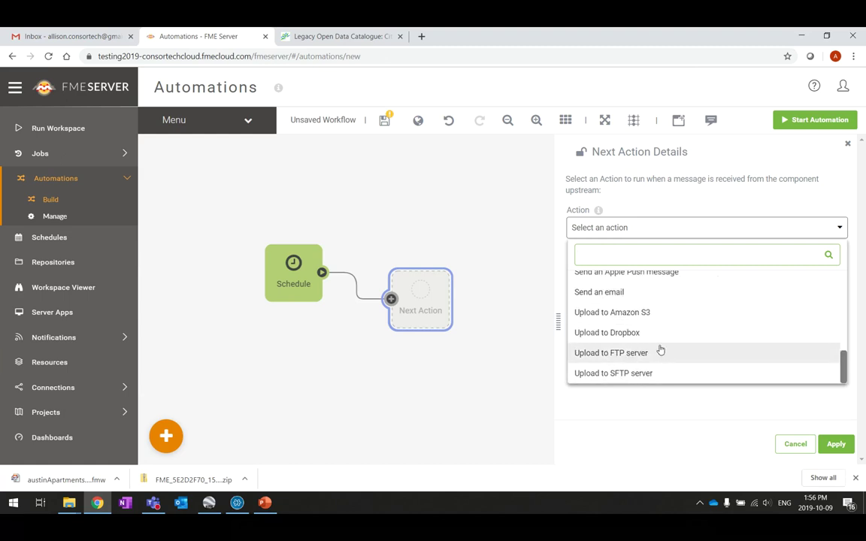
scroll(662, 331, up, 3)
scroll(661, 323, up, 3)
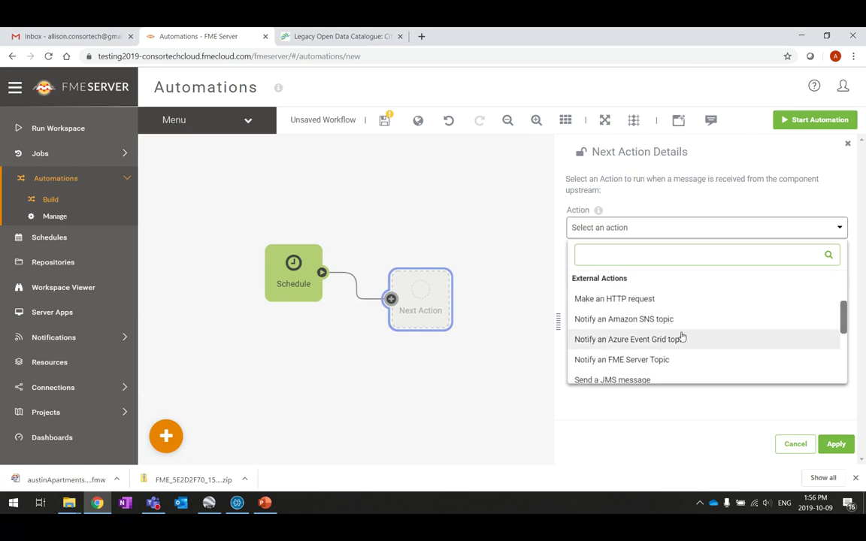
scroll(680, 334, down, 2)
scroll(680, 335, up, 5)
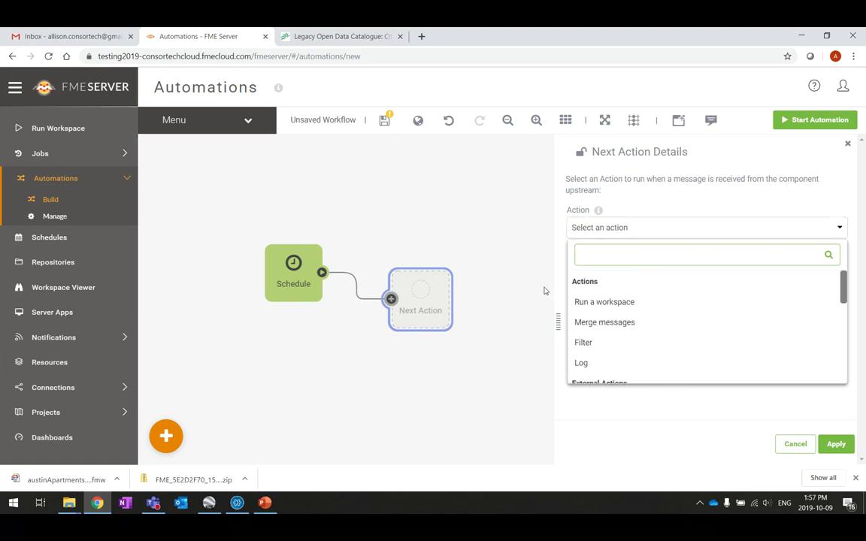
Step: Make the next action run austinApartments.fmw from Samples, apply it, and reposition the node
click(660, 303)
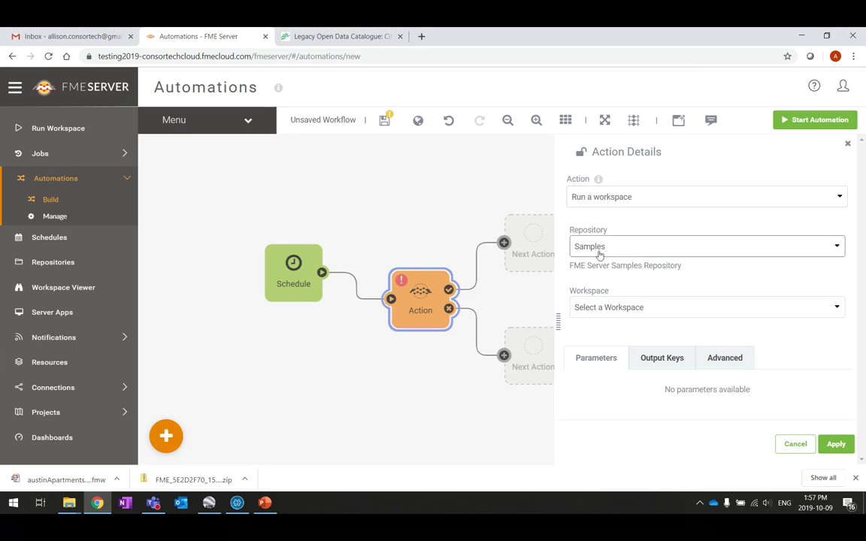
click(703, 308)
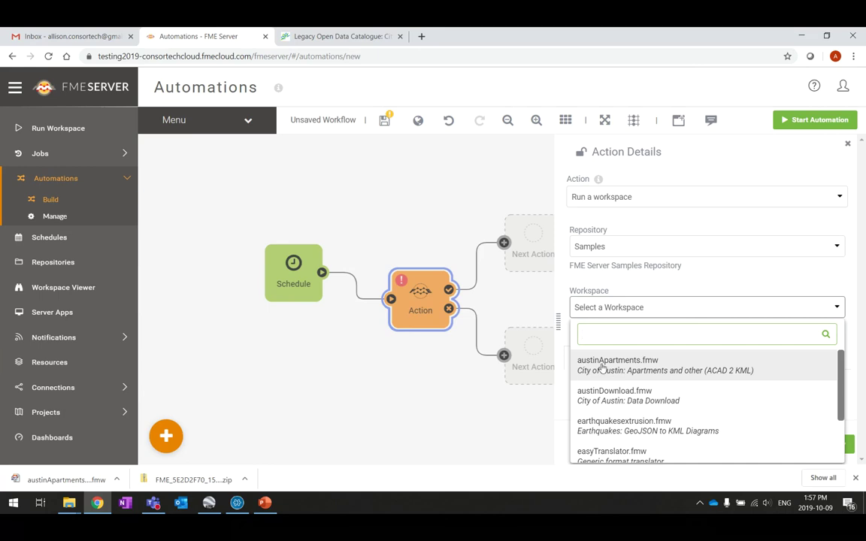
click(639, 369)
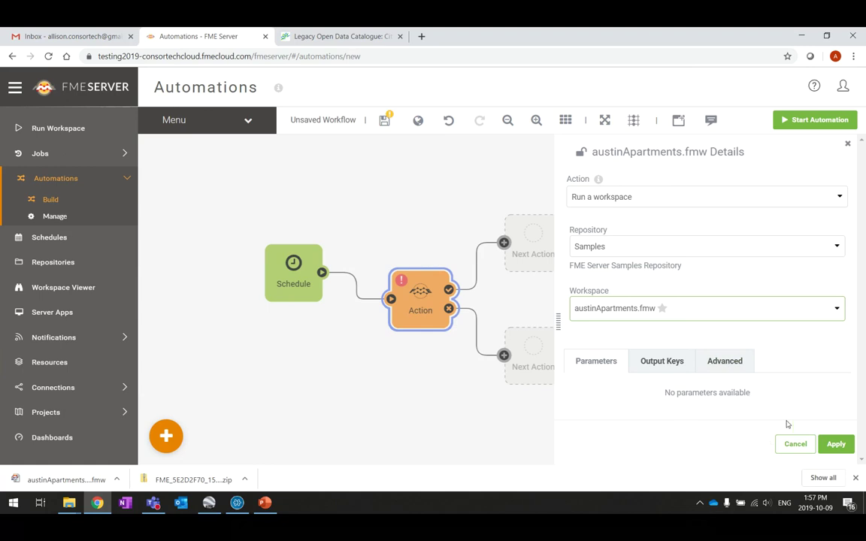
click(843, 451)
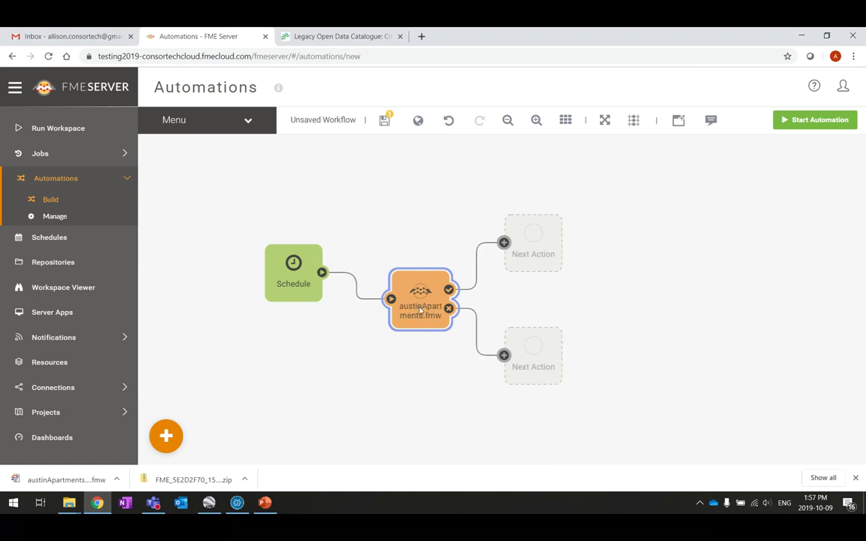
drag(416, 324, 429, 309)
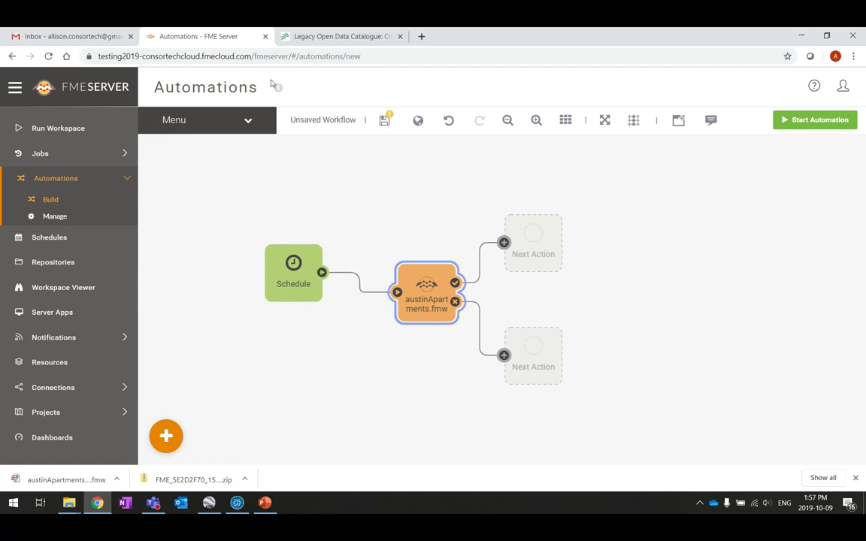
Step: Save the automation, replacing the Untitled name with Automations_Demo_1
click(384, 122)
drag(429, 132, 187, 137)
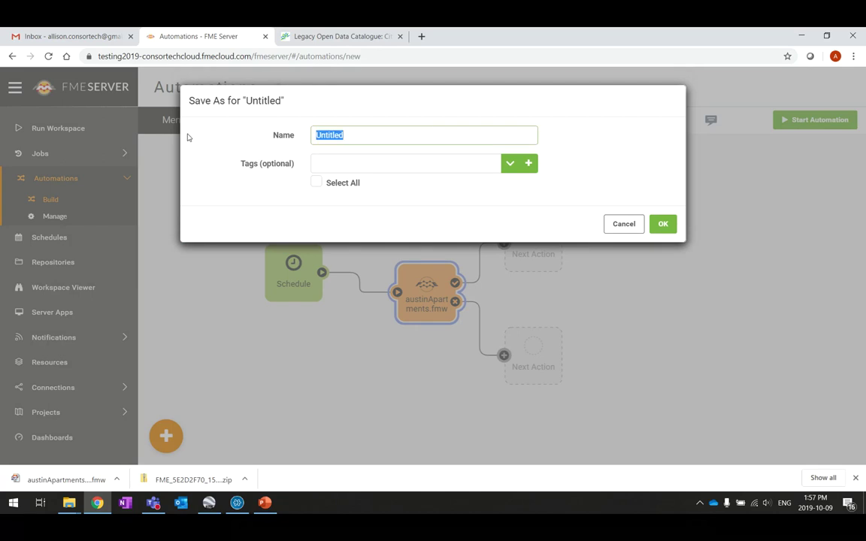
text(Automations_D)
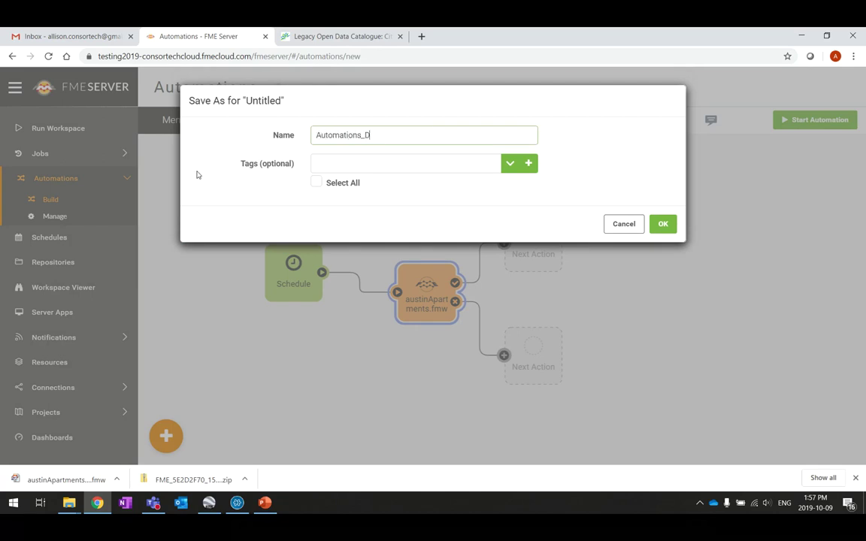
text(emo_1)
key(Tab)
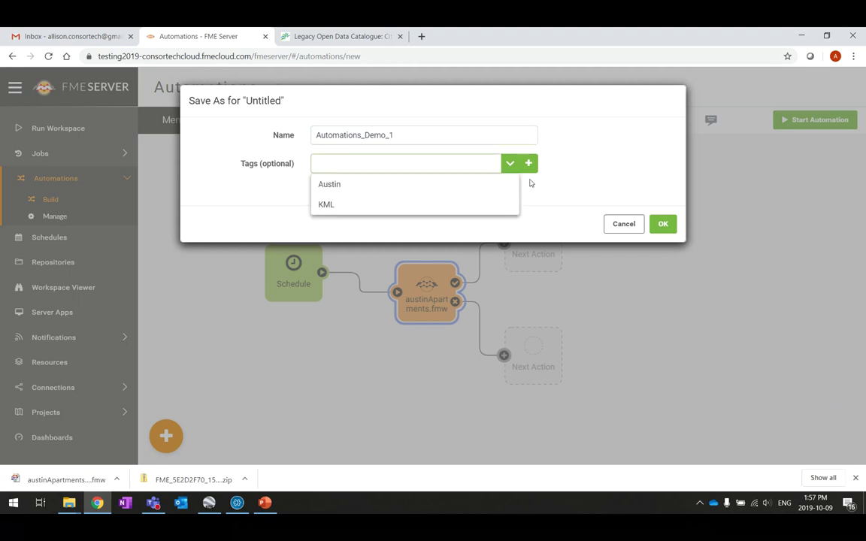
Step: Tag it Austin and KML, create a new DWG tag, and confirm the save
click(382, 184)
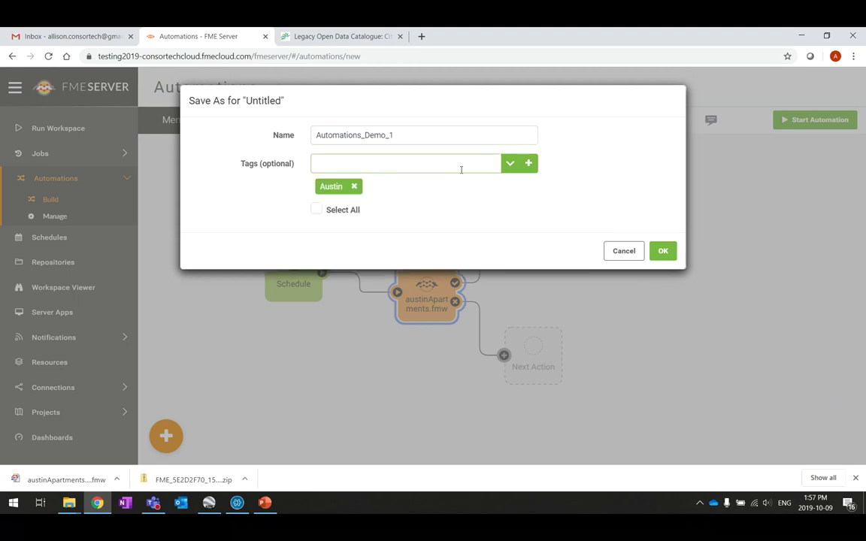
text(KML)
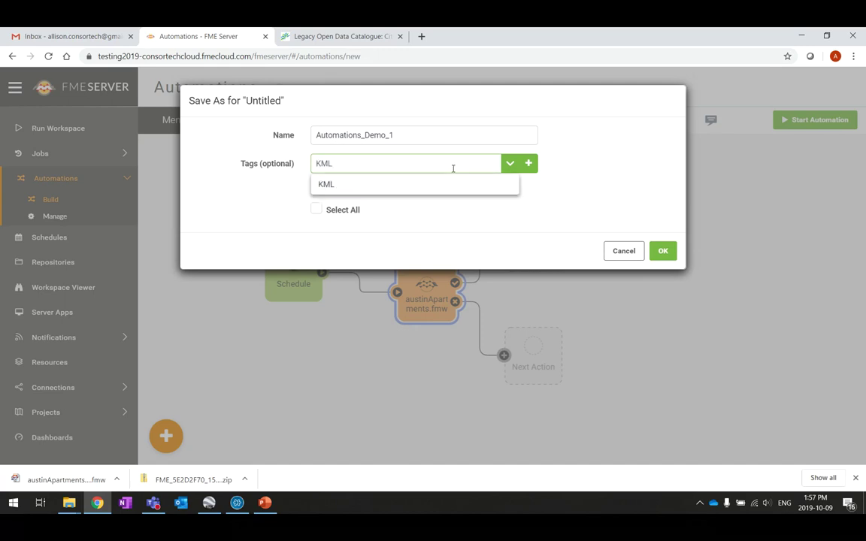
click(437, 190)
click(528, 163)
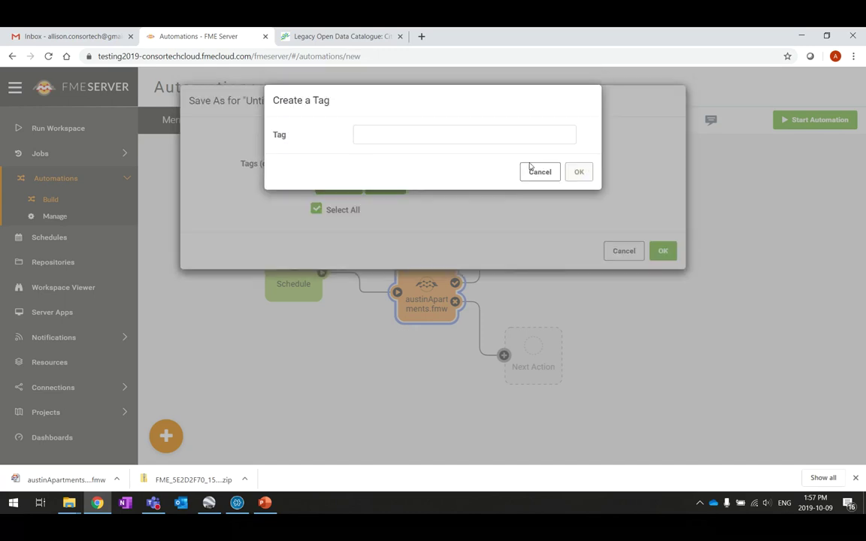
click(392, 133)
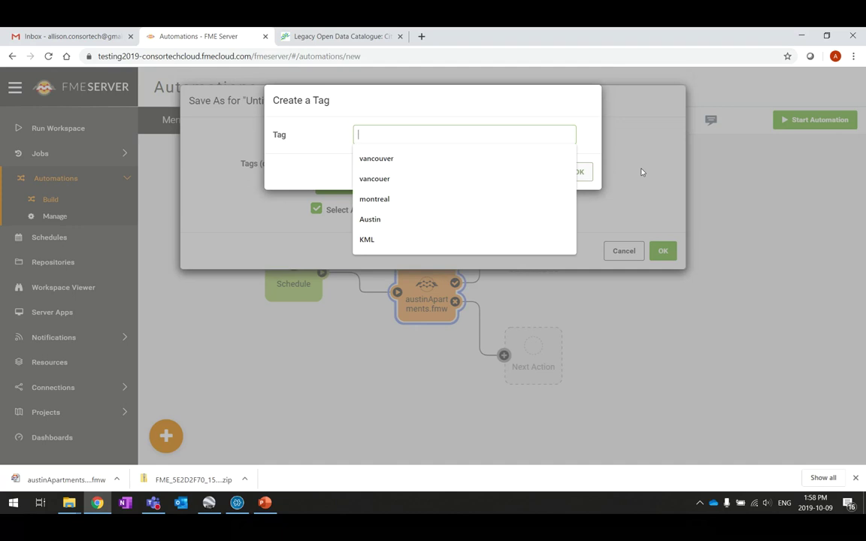
text(DWG)
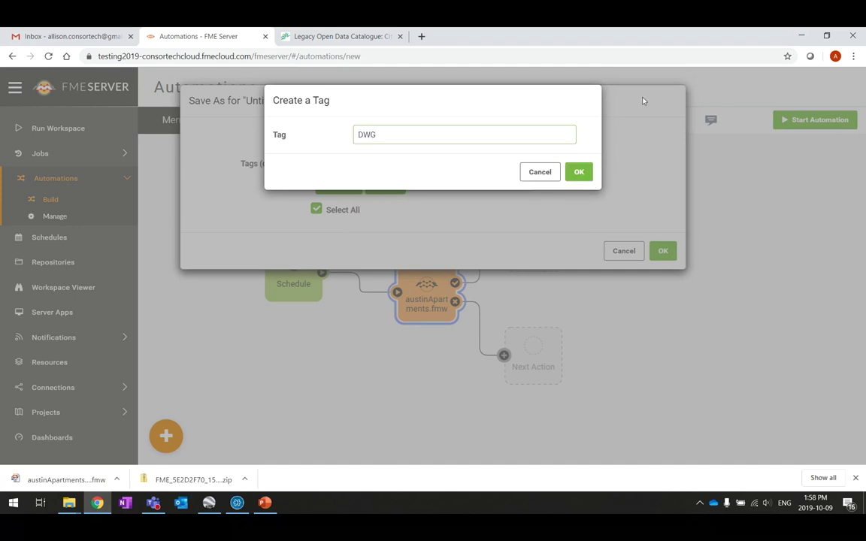
click(579, 172)
click(669, 257)
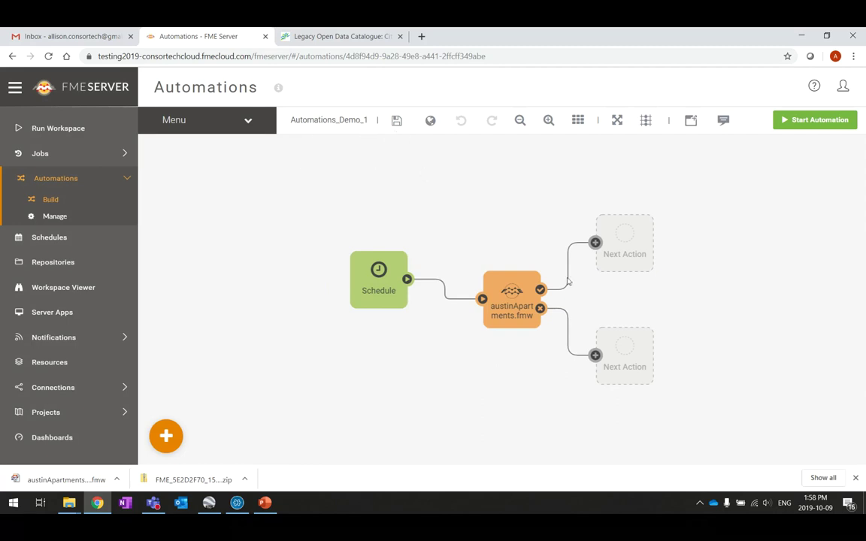
Step: Nudge the austinApartments.fmw node slightly left and start the automation
drag(519, 308, 496, 303)
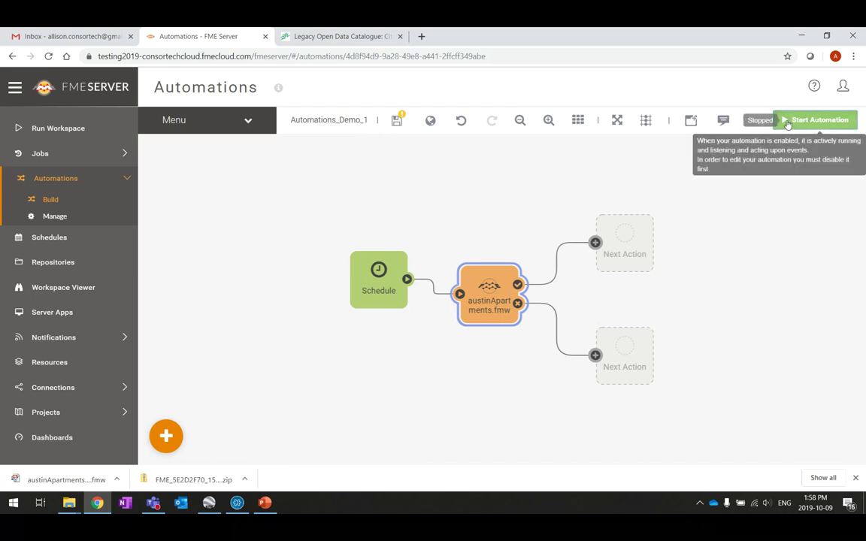
click(789, 122)
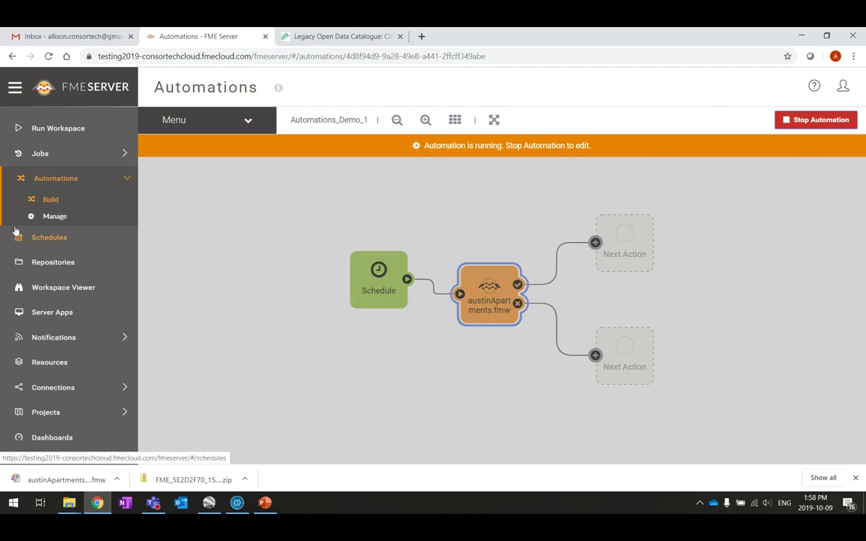
Step: Go to Run Workspace, expand Jobs, and list the Completed jobs
click(52, 129)
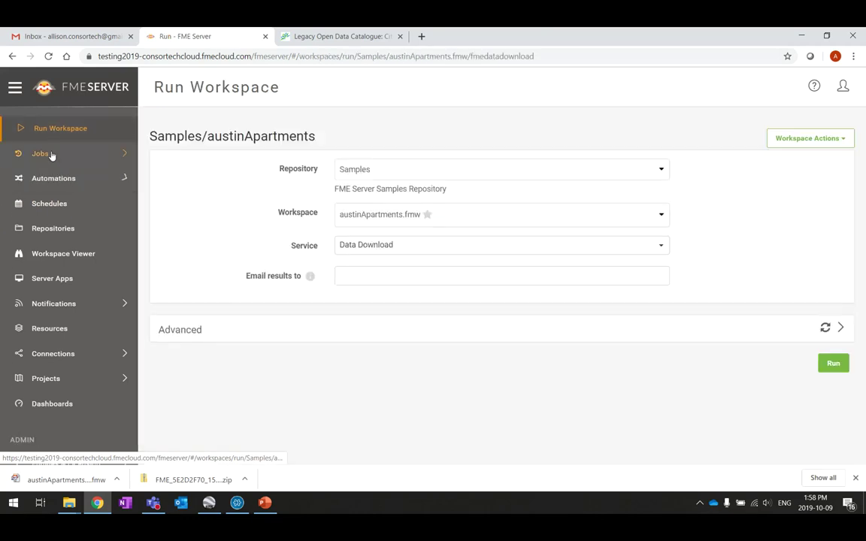
click(42, 151)
click(66, 175)
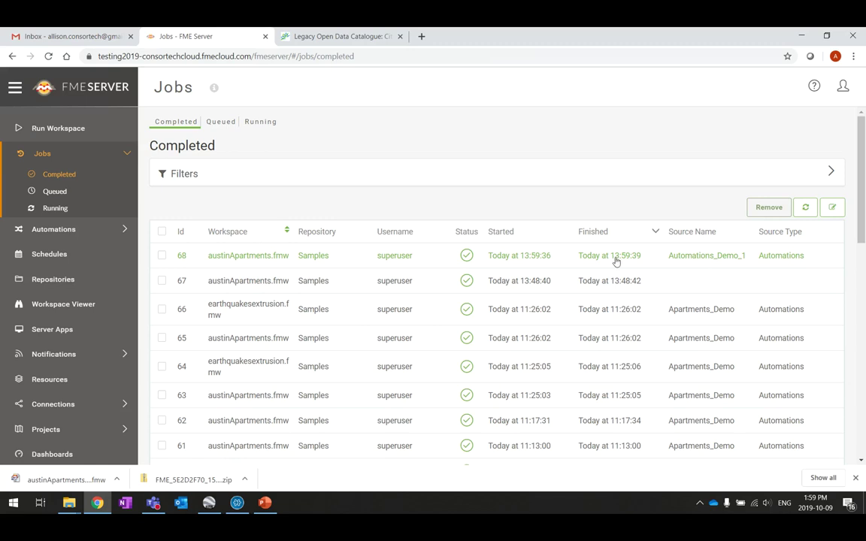
Step: Open job 68, download its log, and resubmit it as new job 70
click(263, 262)
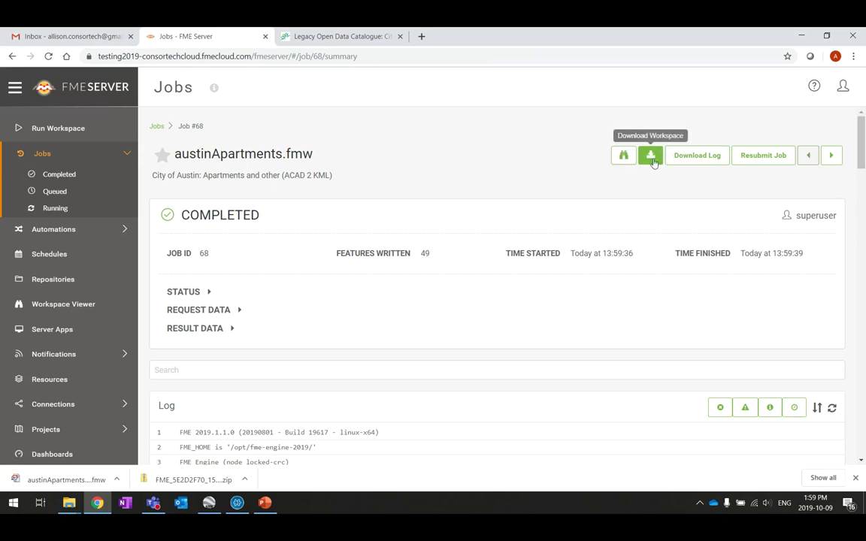
click(713, 161)
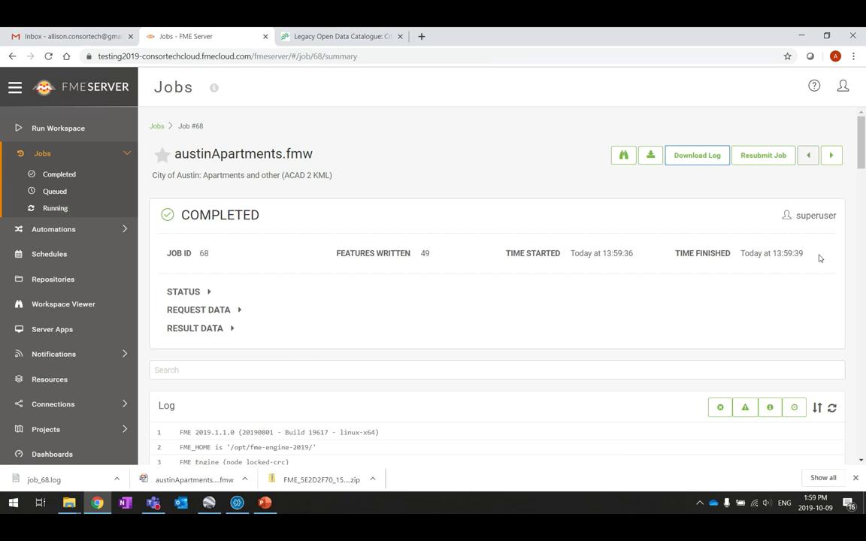
click(763, 156)
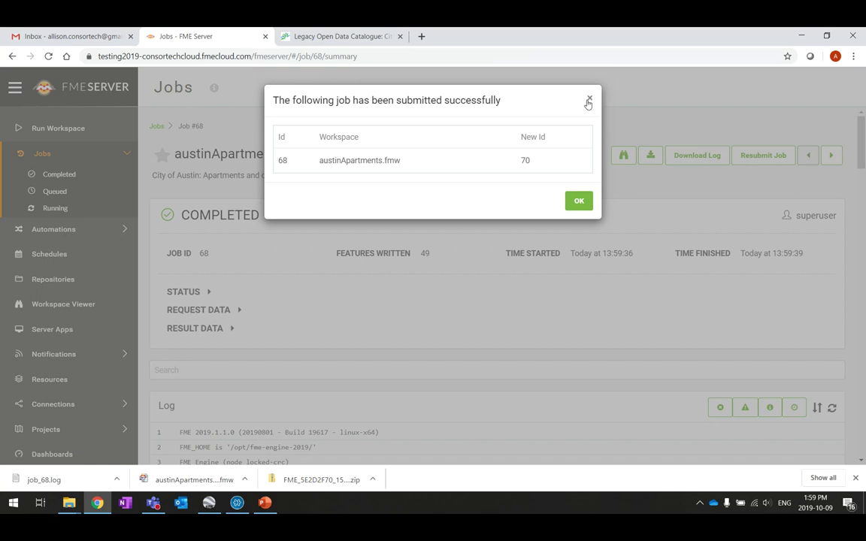
click(588, 99)
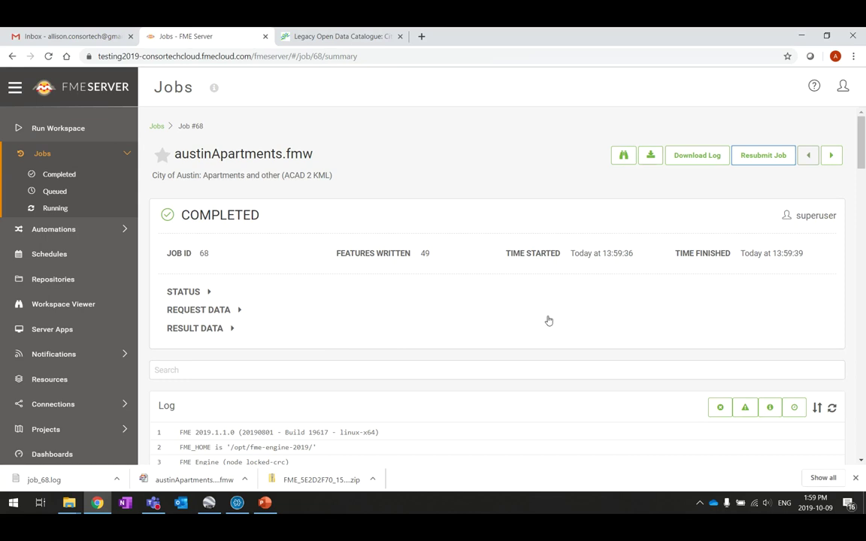
Step: Review job 68's log, toggling Show Log In Reversed Order on and back off
scroll(547, 319, down, 1)
scroll(547, 316, down, 3)
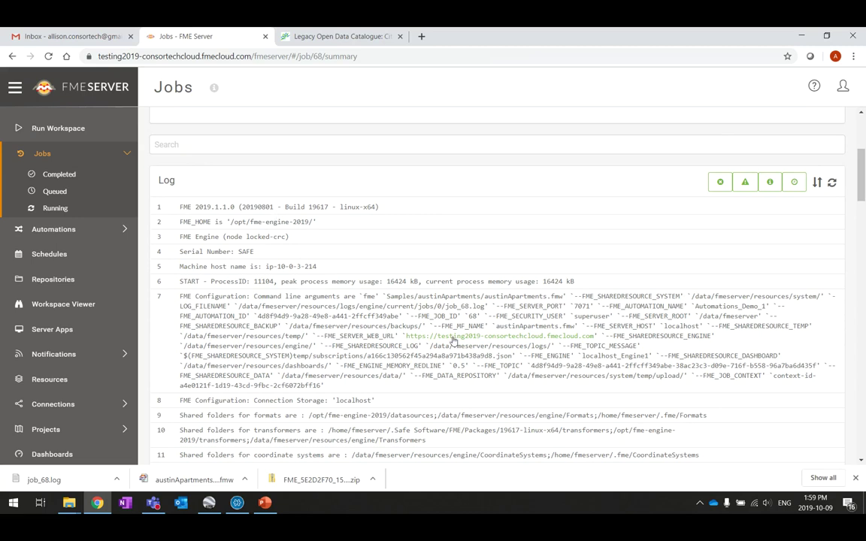
scroll(453, 349, down, 15)
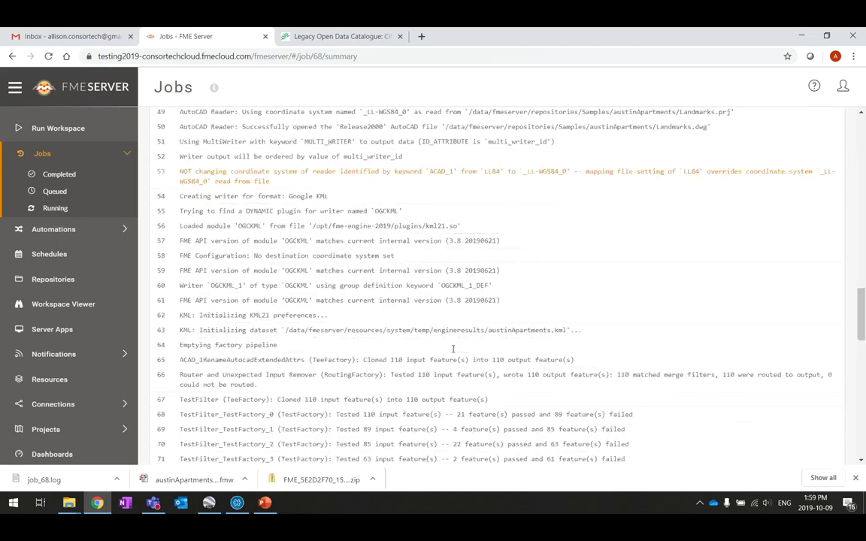
scroll(453, 349, down, 5)
scroll(454, 349, up, 20)
scroll(455, 349, up, 5)
scroll(476, 339, down, 3)
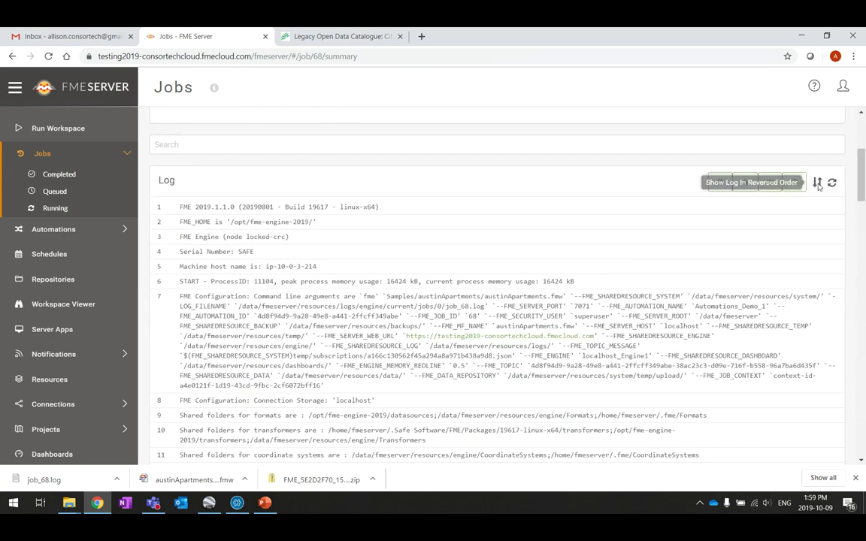
click(817, 183)
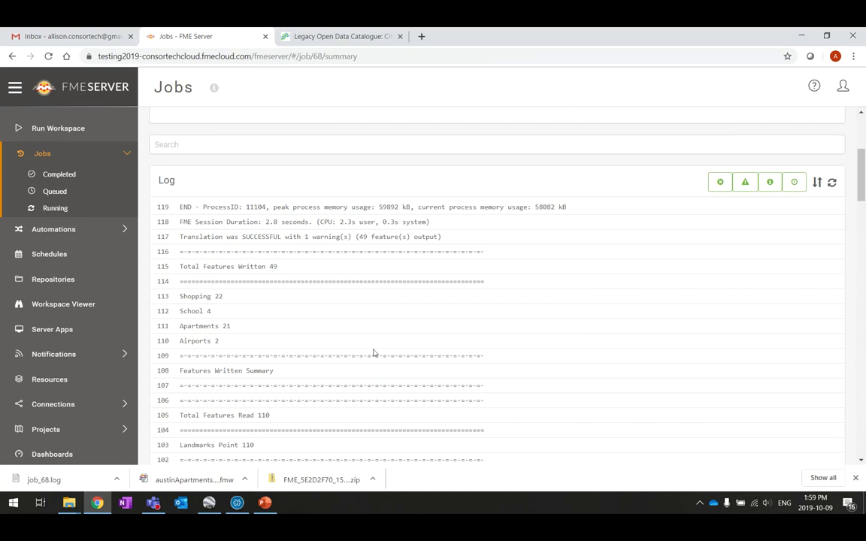
scroll(342, 331, down, 3)
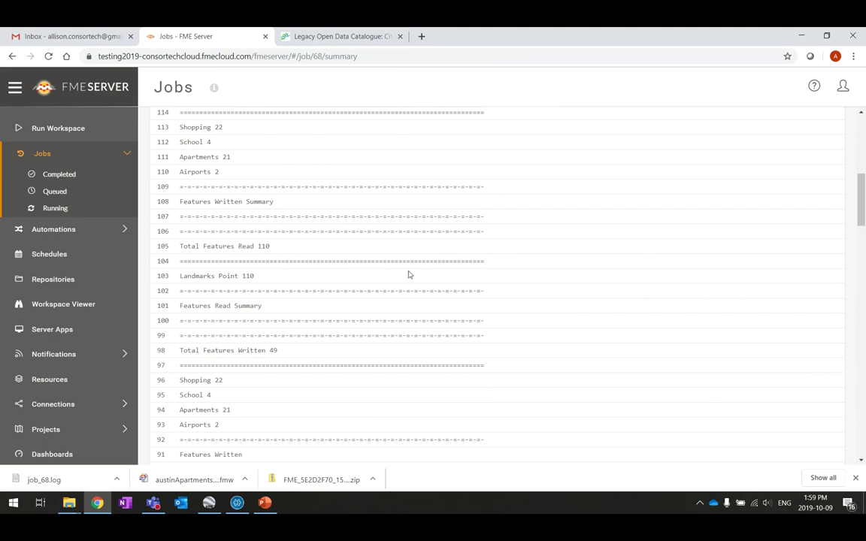
scroll(291, 266, up, 4)
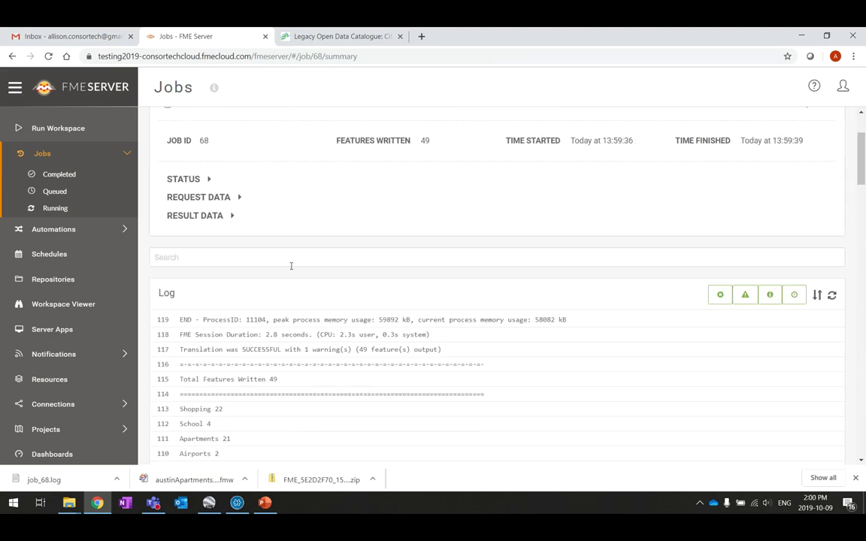
click(818, 295)
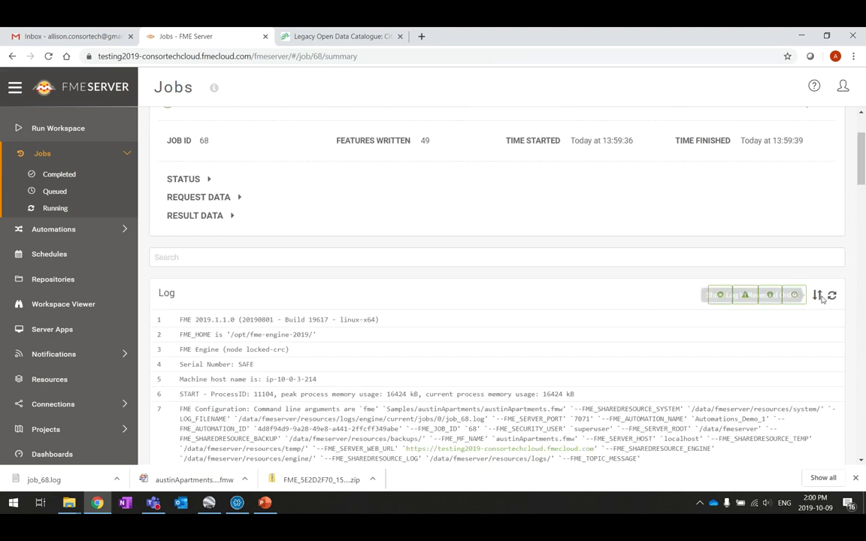
scroll(551, 306, up, 3)
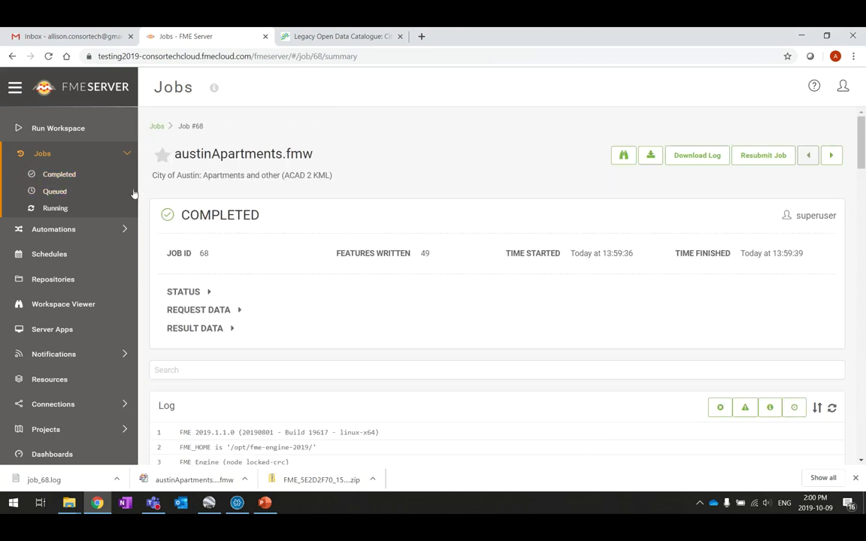
Step: Review Completed jobs, then open Automations_Demo_1 from Automations > Manage
click(60, 174)
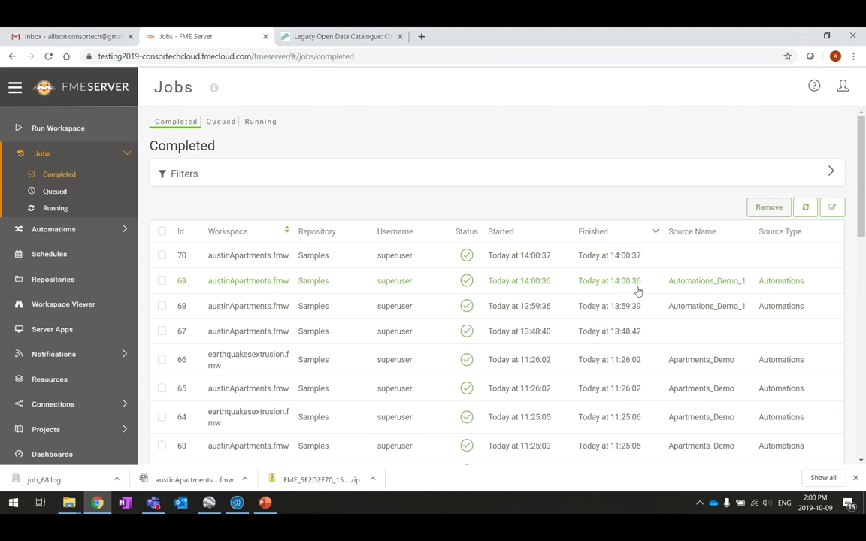
scroll(638, 255, down, 1)
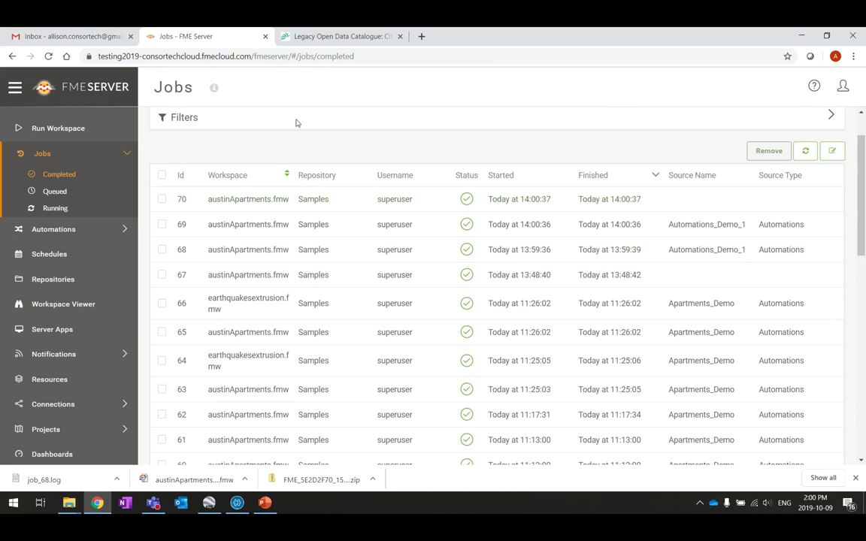
click(55, 231)
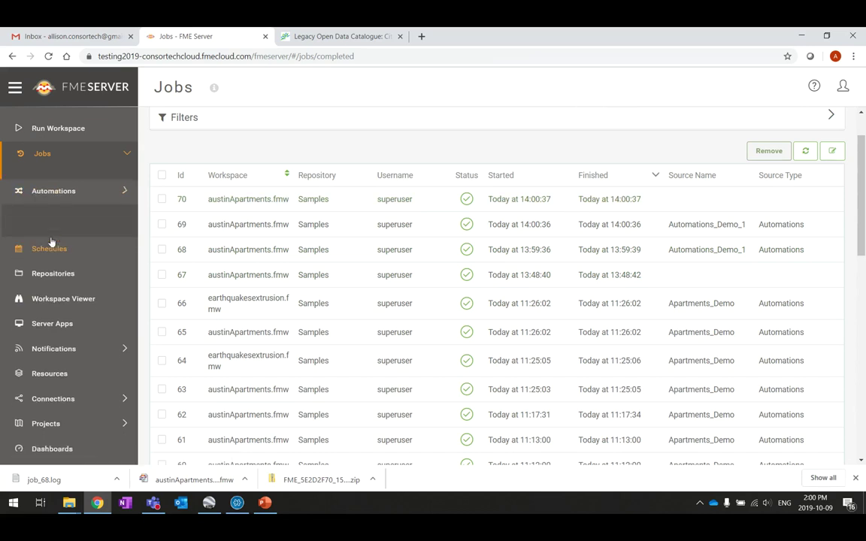
click(55, 218)
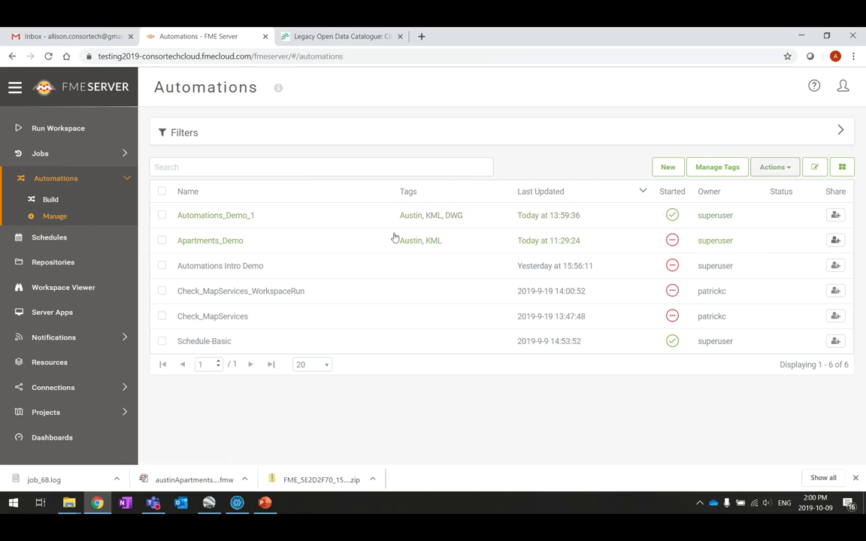
click(233, 216)
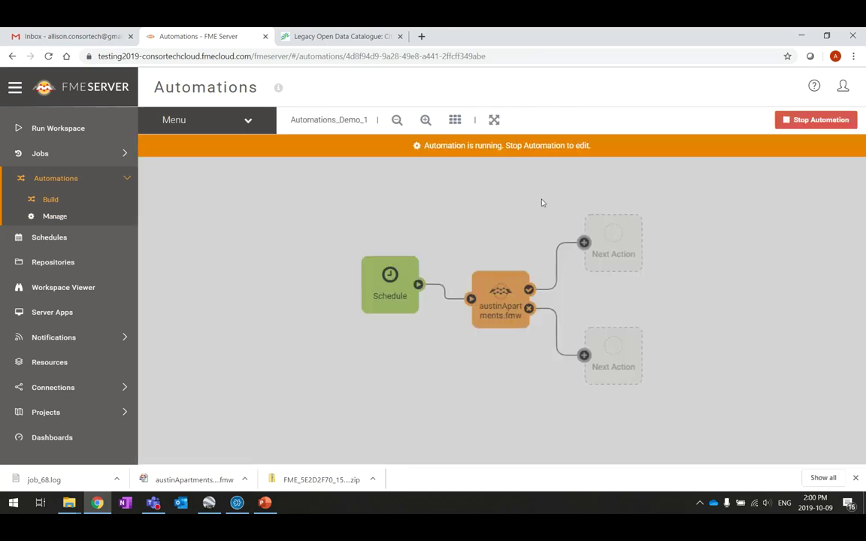
Step: Stop Automations_Demo_1 and move the Schedule trigger and austinApartments.fmw action left
click(796, 121)
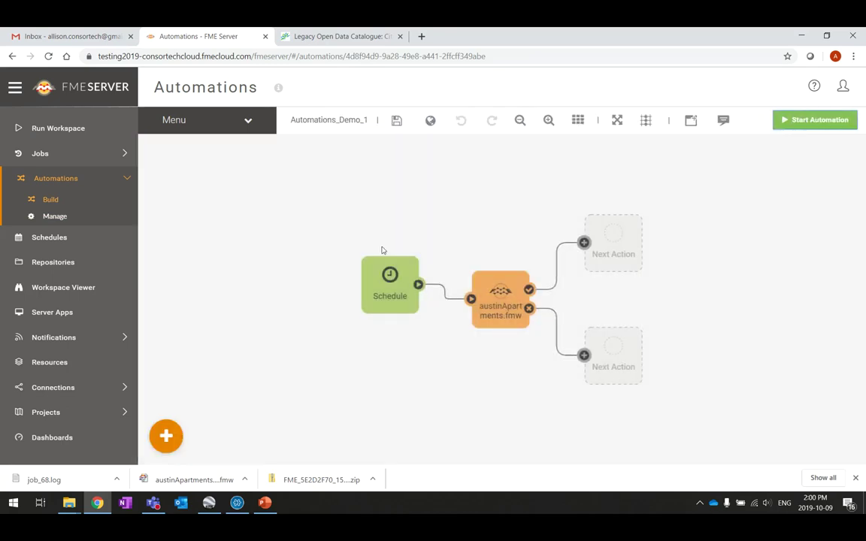
drag(383, 263, 259, 249)
drag(519, 311, 399, 276)
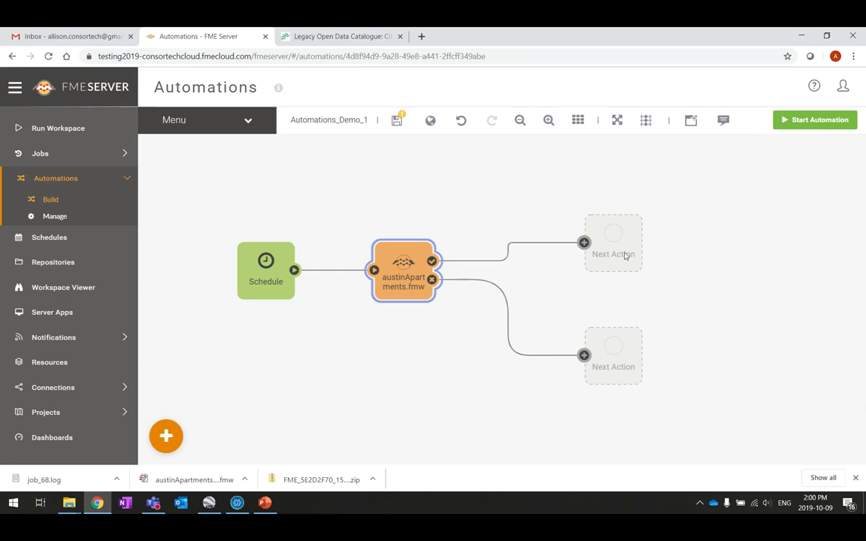
Step: Pull both Next Action placeholders closer and open the success-path one
drag(624, 256, 575, 243)
drag(614, 359, 563, 319)
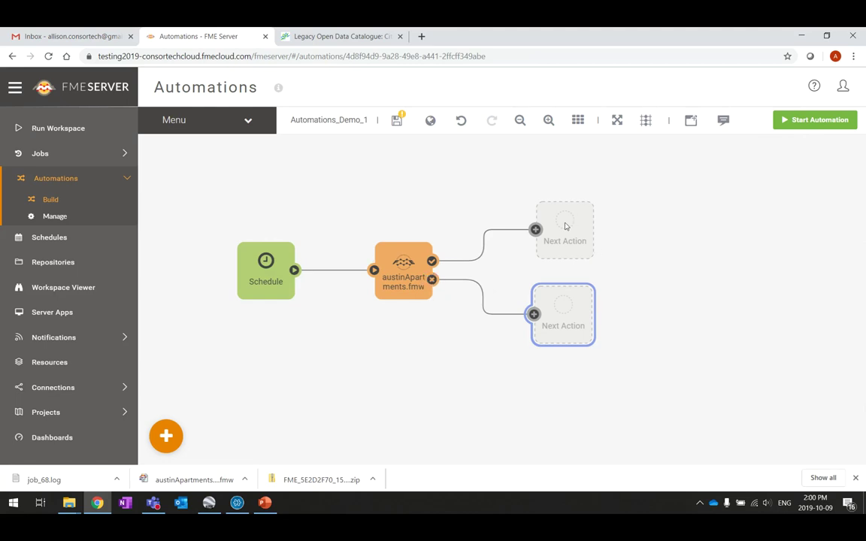
drag(574, 229, 532, 221)
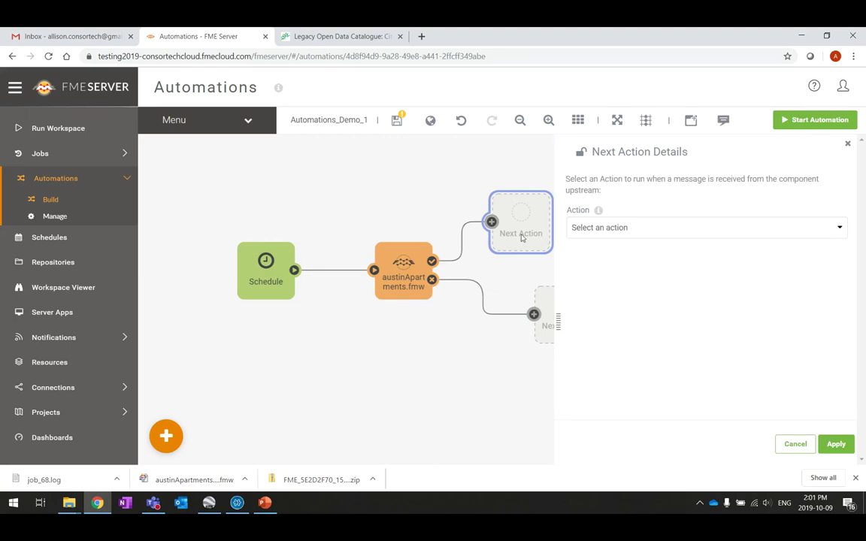
Step: Make the success-path next action an Email action
click(698, 229)
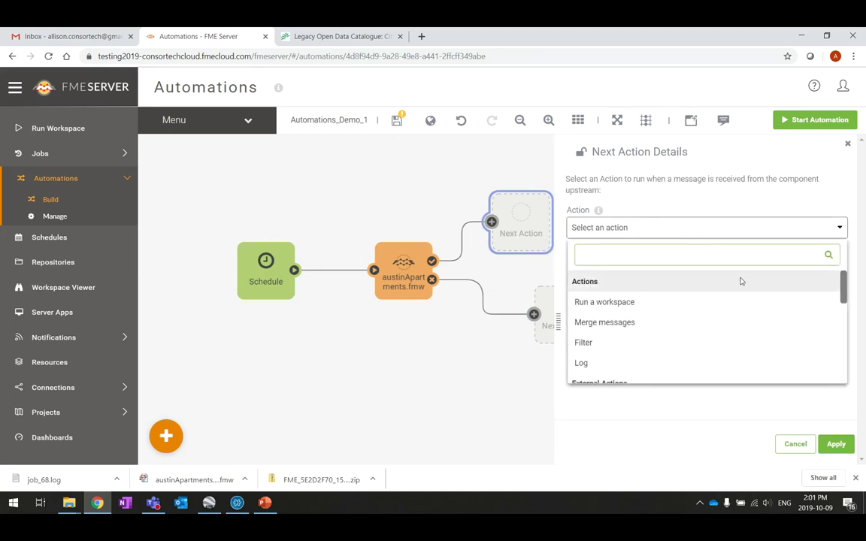
scroll(632, 336, down, 1)
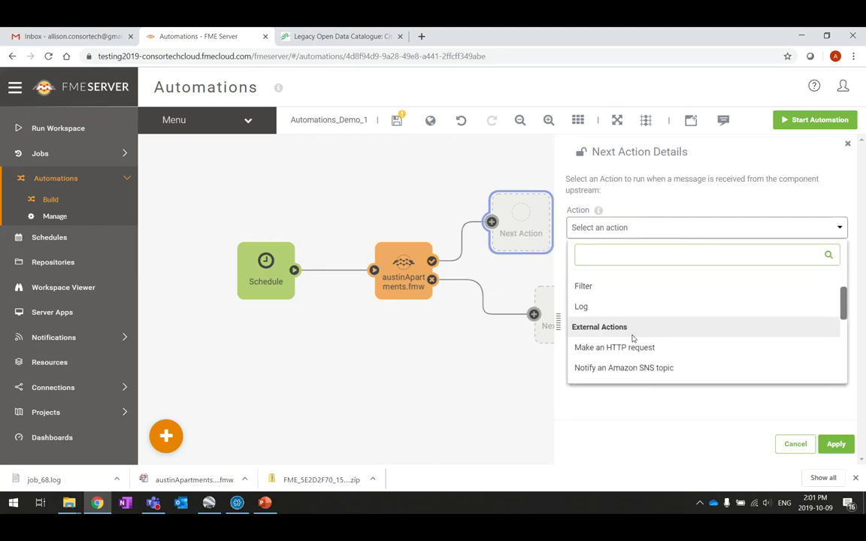
scroll(617, 333, down, 4)
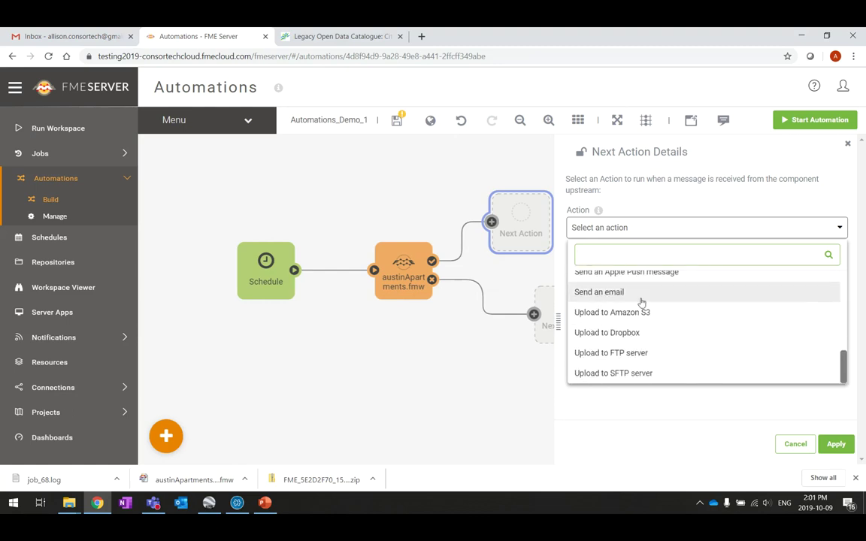
click(644, 296)
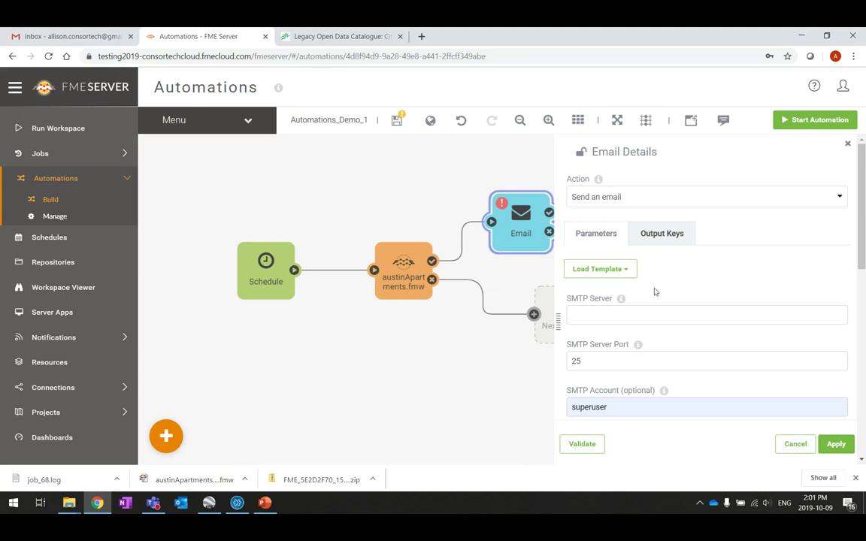
Step: Fill the email server settings from the Gmail SMTP template (smtp.gmail.com, port 465, SSL/TLS)
click(627, 271)
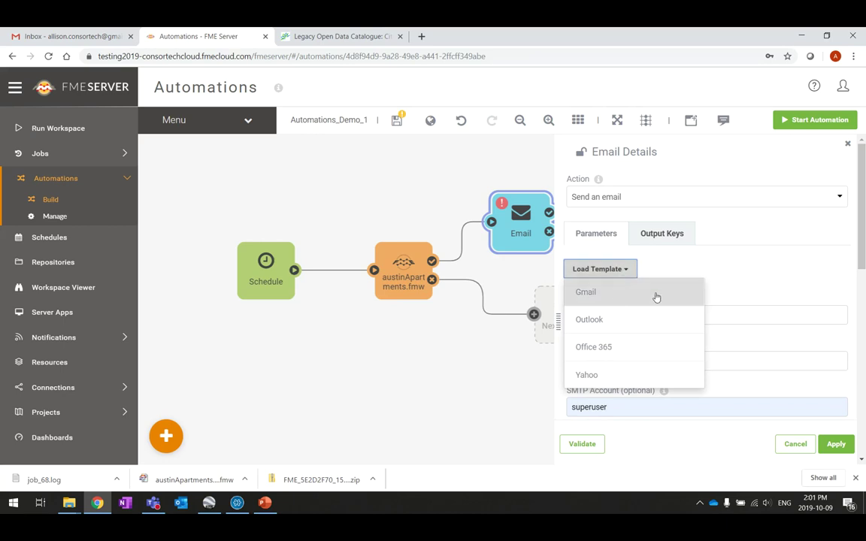
click(655, 295)
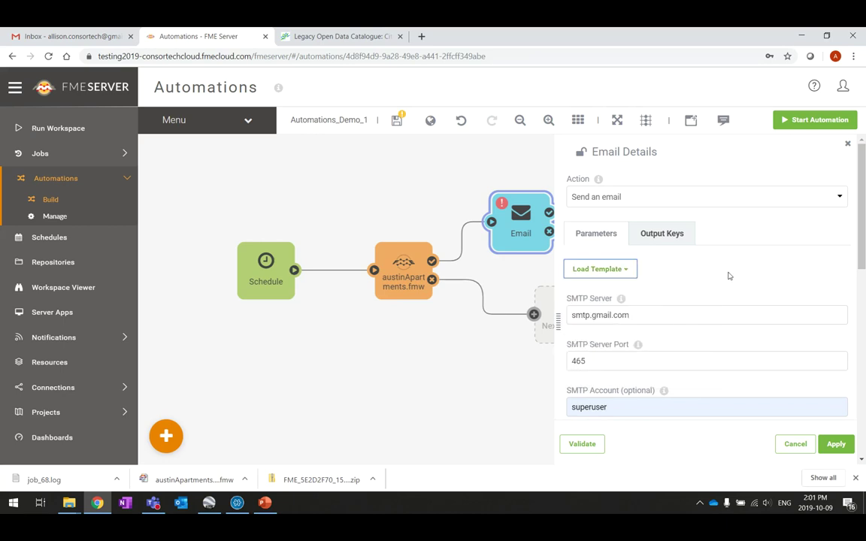
scroll(761, 257, down, 1)
click(628, 216)
click(628, 214)
scroll(680, 288, down, 2)
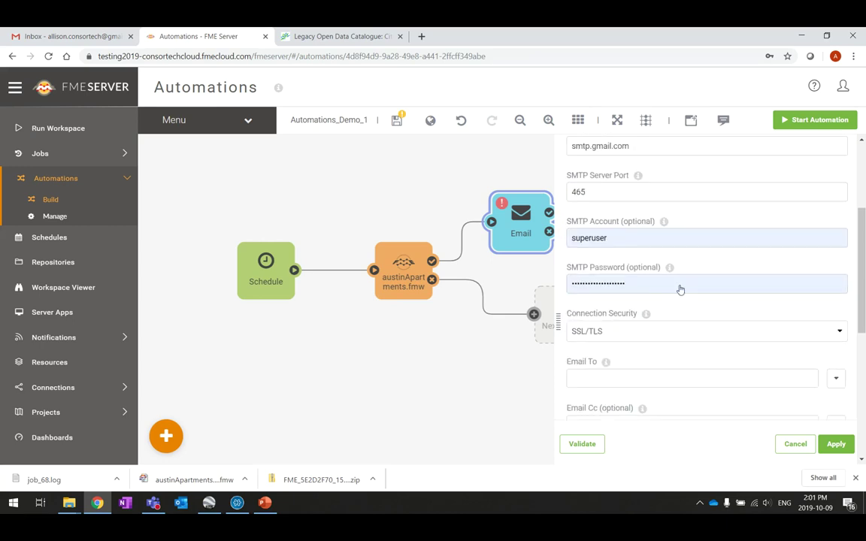
Step: Replace the SMTP account with the sender's Gmail address and enter the account password
click(648, 241)
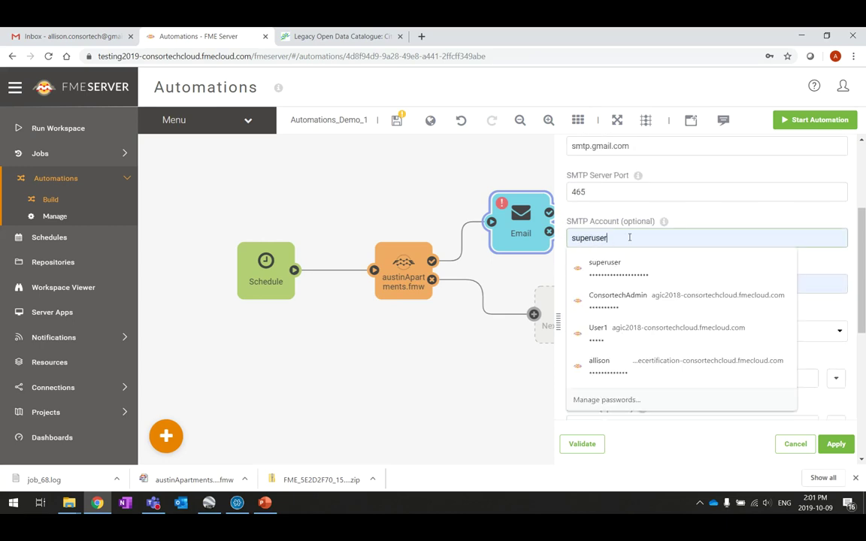
key(BackSpace)
key(BackSpace)
key(BackSpace)
key(BackSpace)
key(BackSpace)
key(BackSpace)
key(BackSpace)
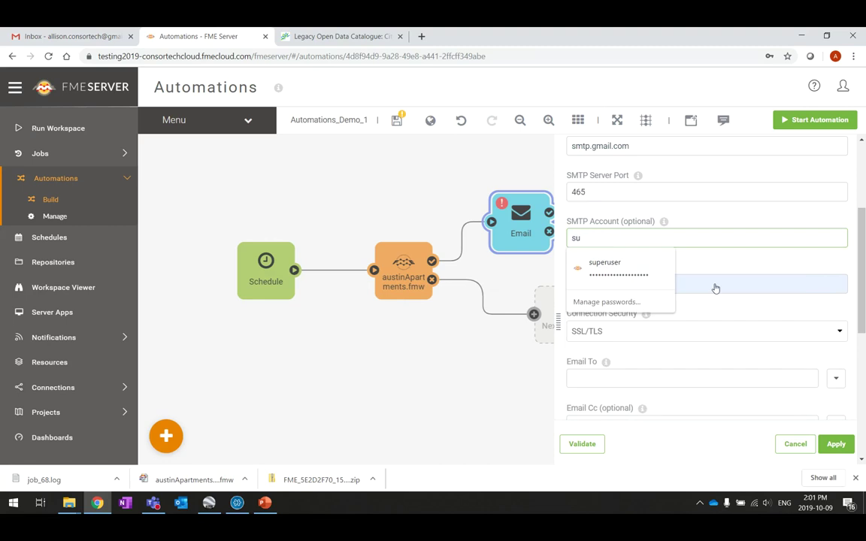
key(BackSpace)
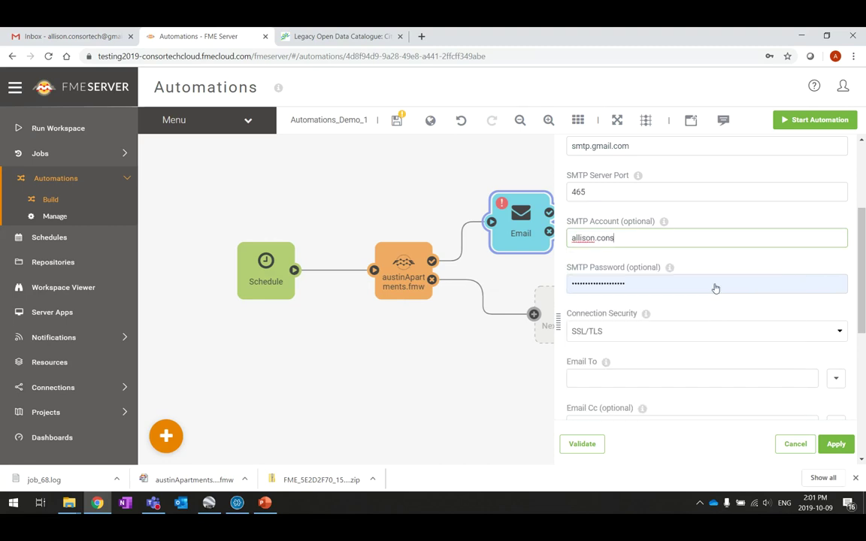
key(Tab)
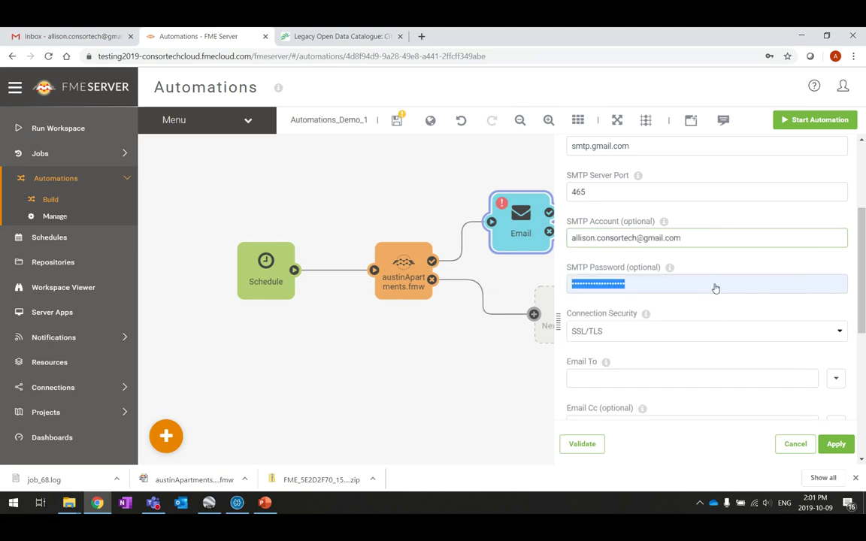
text(•)
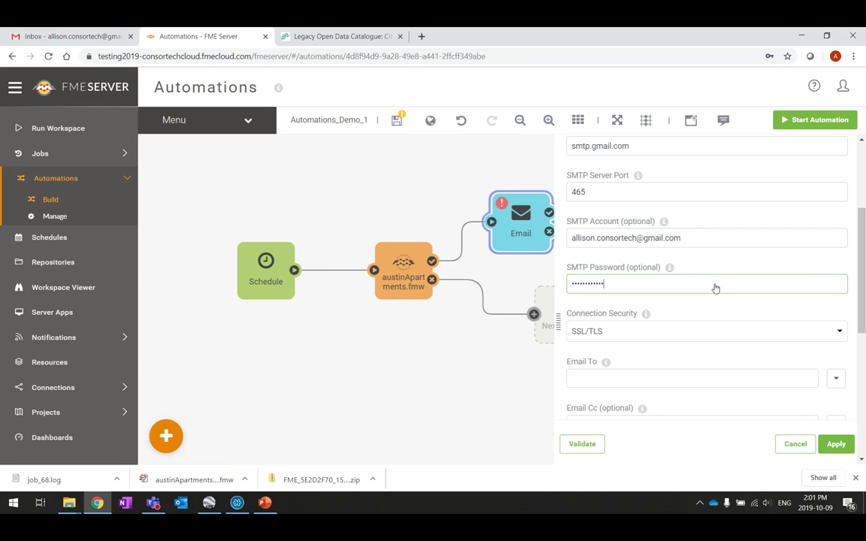
scroll(766, 242, down, 1)
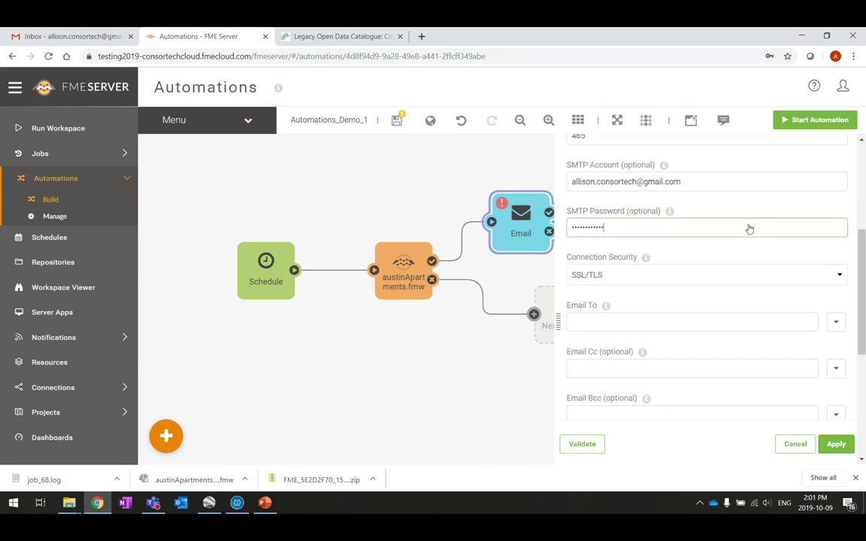
scroll(748, 228, down, 1)
scroll(749, 229, up, 1)
scroll(748, 228, down, 1)
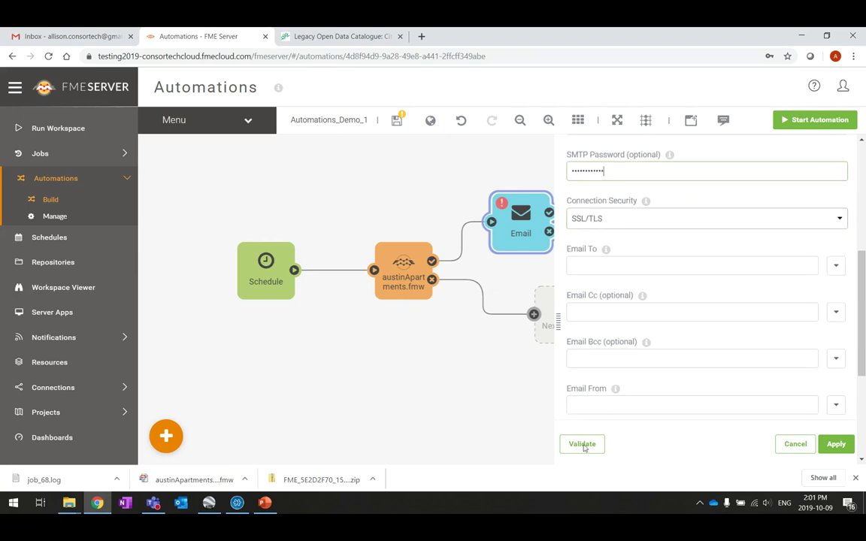
scroll(665, 312, down, 1)
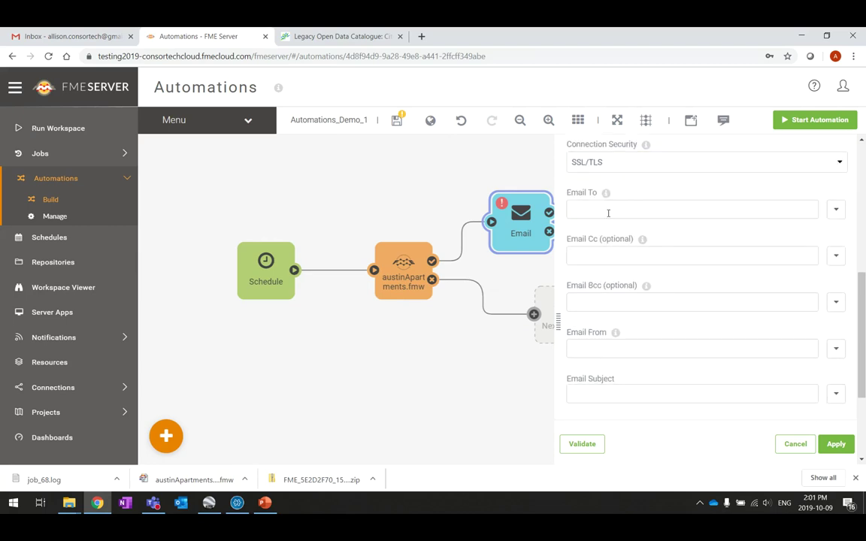
Step: Enter the Gmail address in both the Email To and Email From fields
click(635, 211)
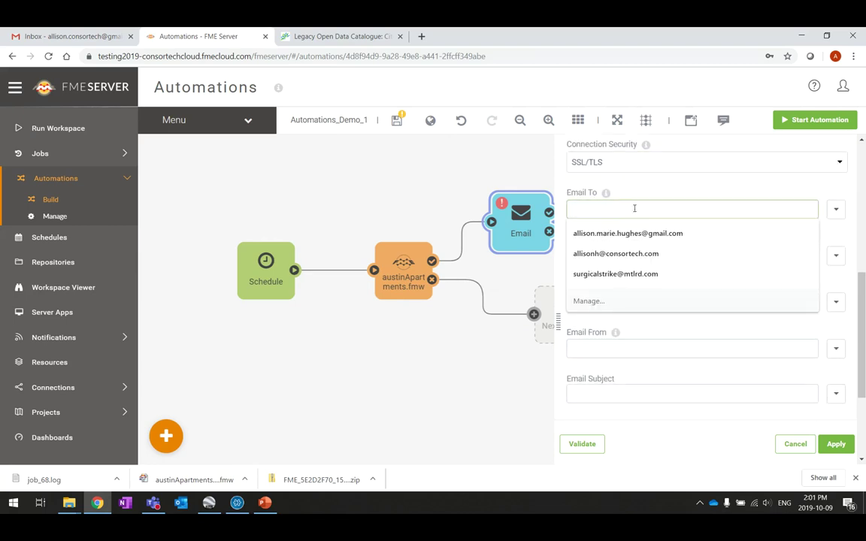
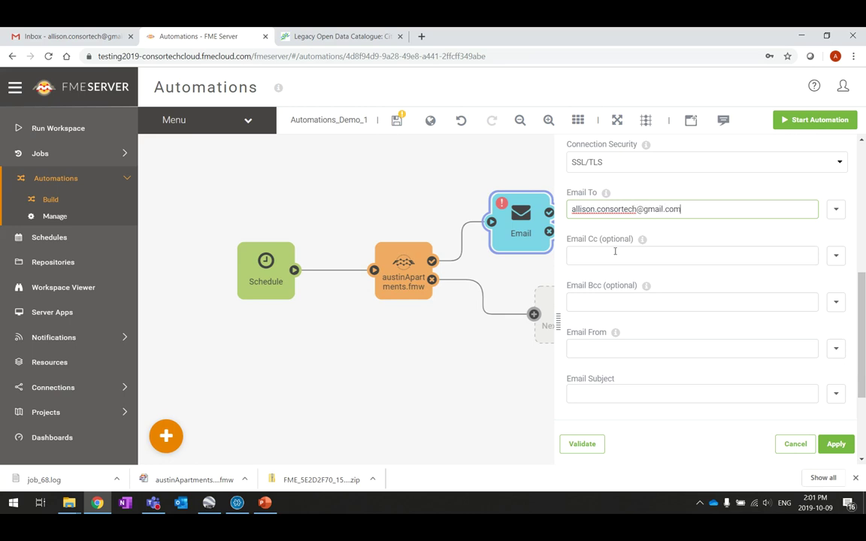
scroll(682, 299, down, 2)
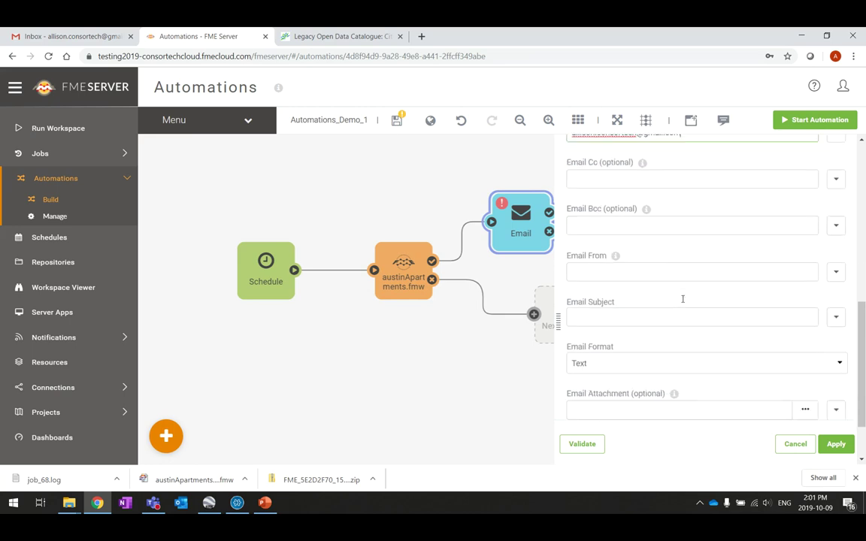
click(604, 235)
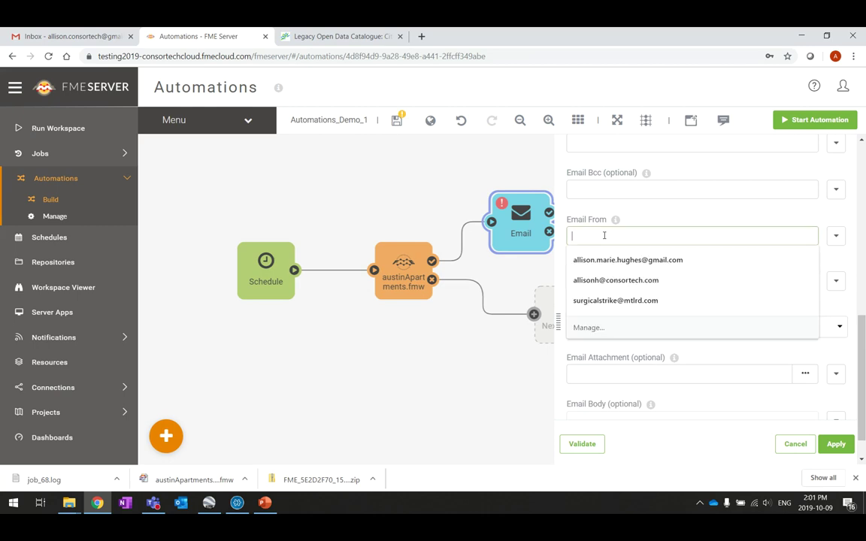
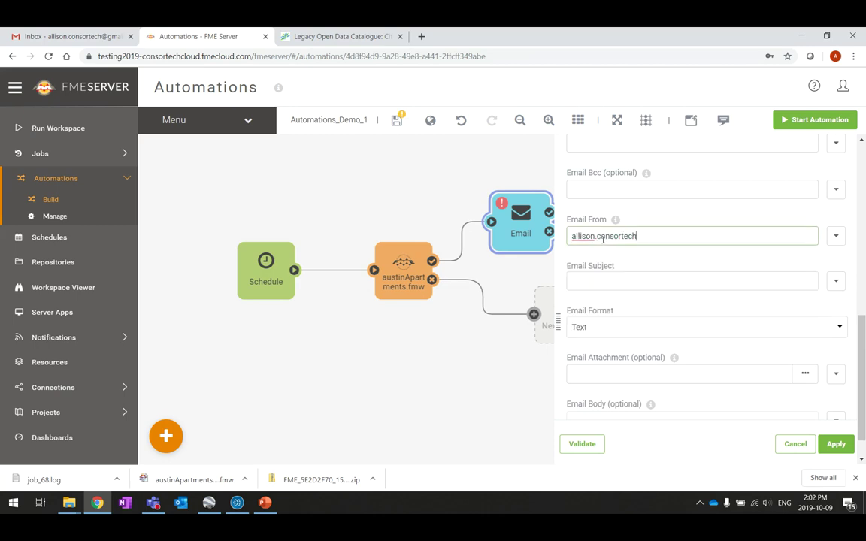
Step: Set subject 'FME Server Austin Apartments - RÉUSSI' and body 'FMEE Workspace Austin Apartments Réussi'
click(605, 281)
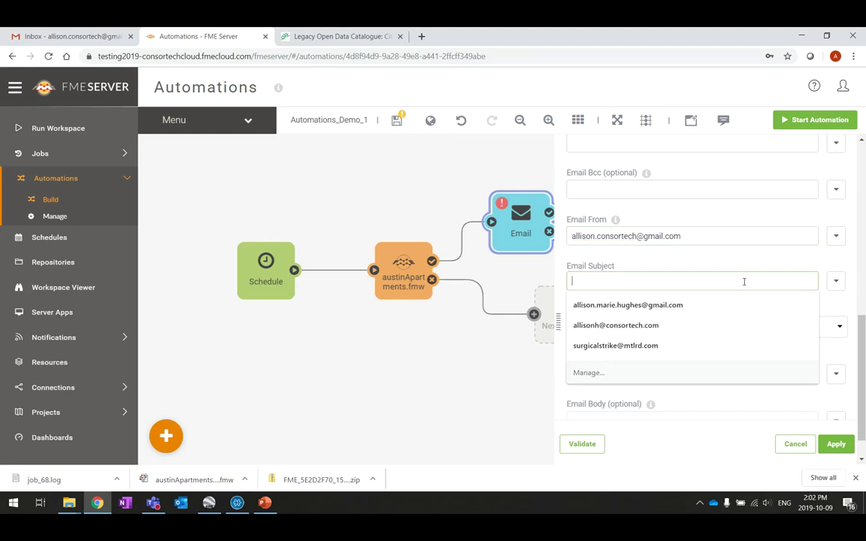
text(FME Server Austin Apartments)
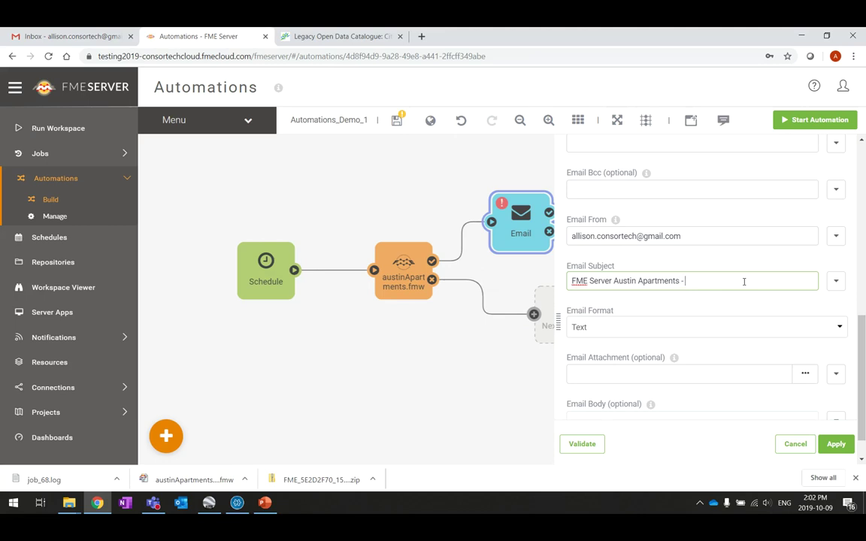
text(- RÉUSSI)
scroll(626, 301, down, 1)
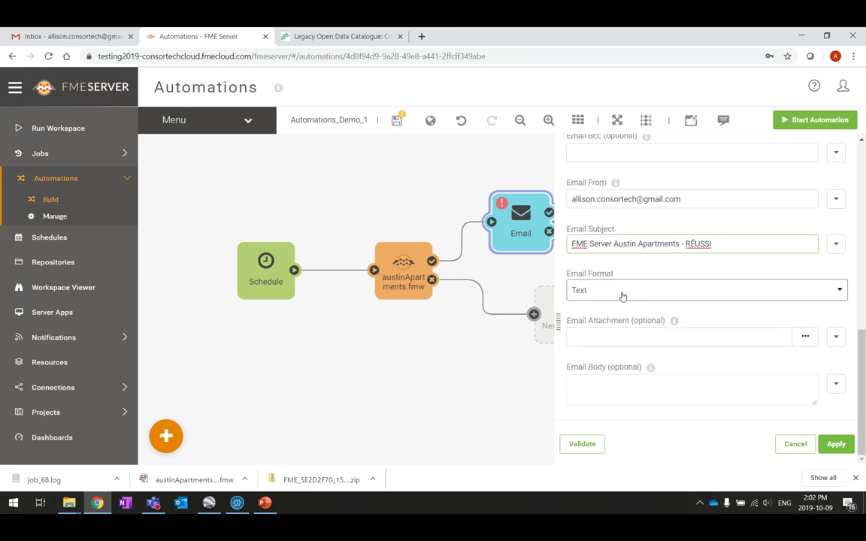
click(665, 382)
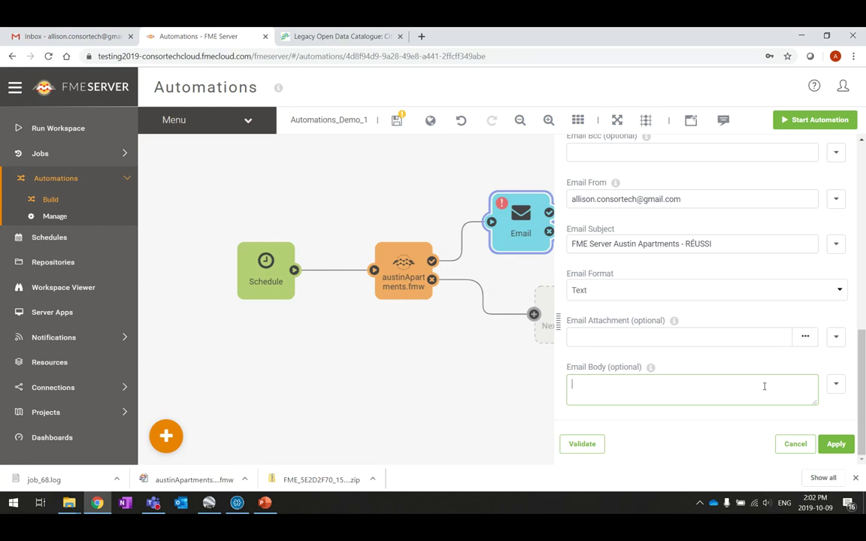
text(FMEE Workspace Austin Apartmen)
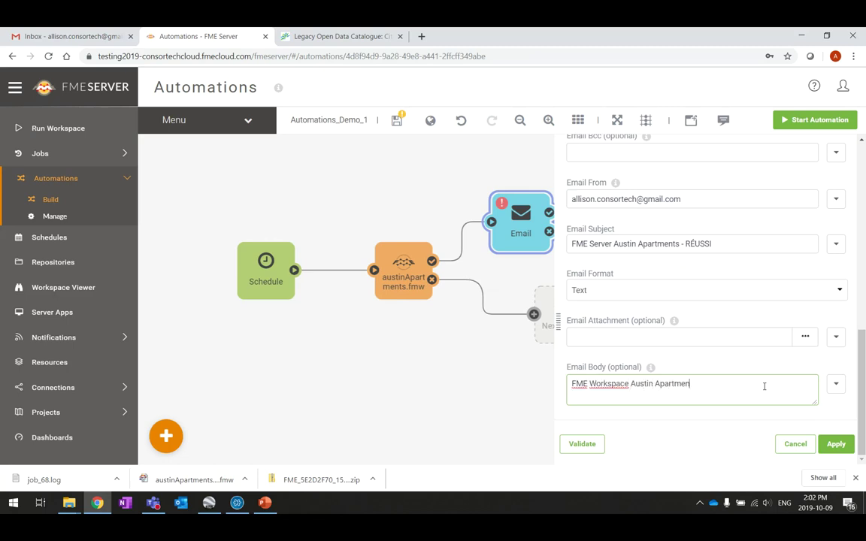
text(ts Réussi)
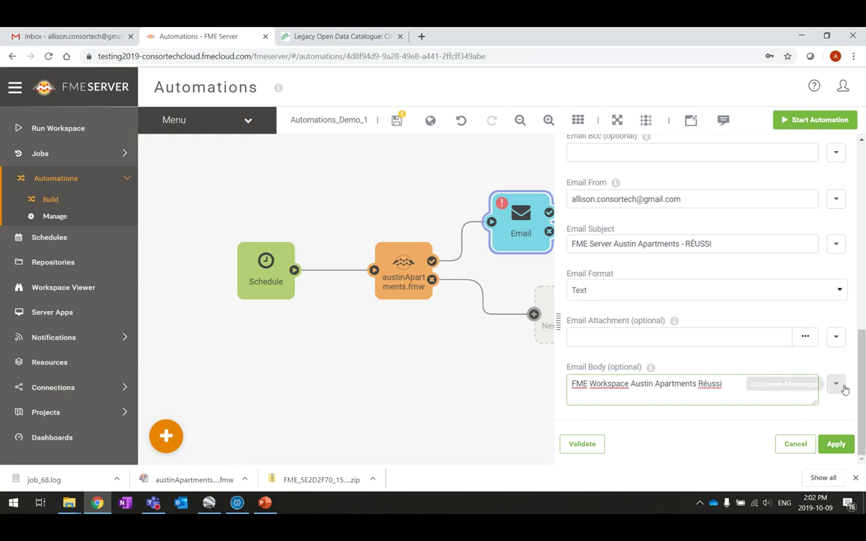
Step: In the body Text Editor, add a new line containing the Job ID placeholder
click(836, 383)
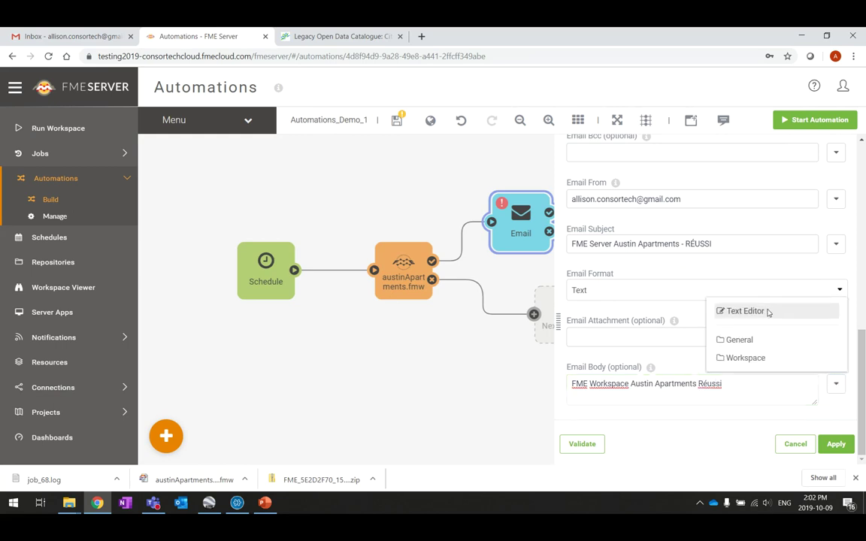
click(767, 311)
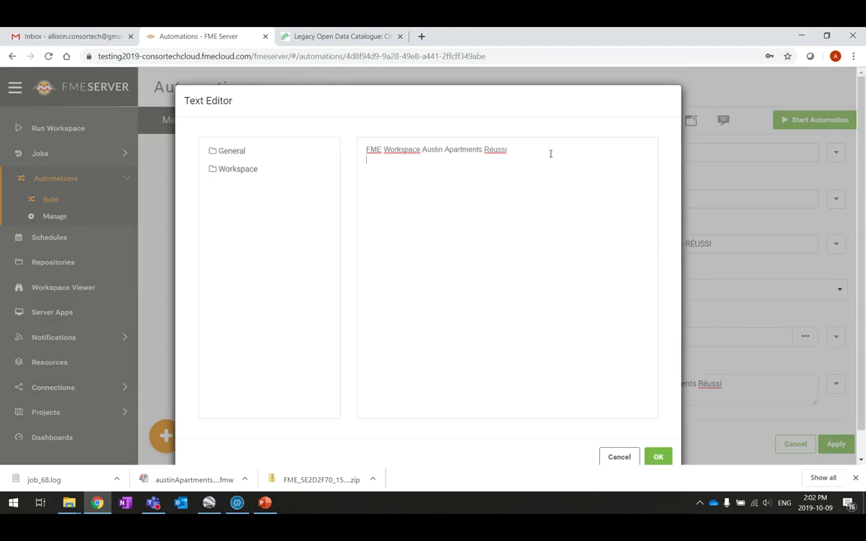
key(Return)
click(218, 171)
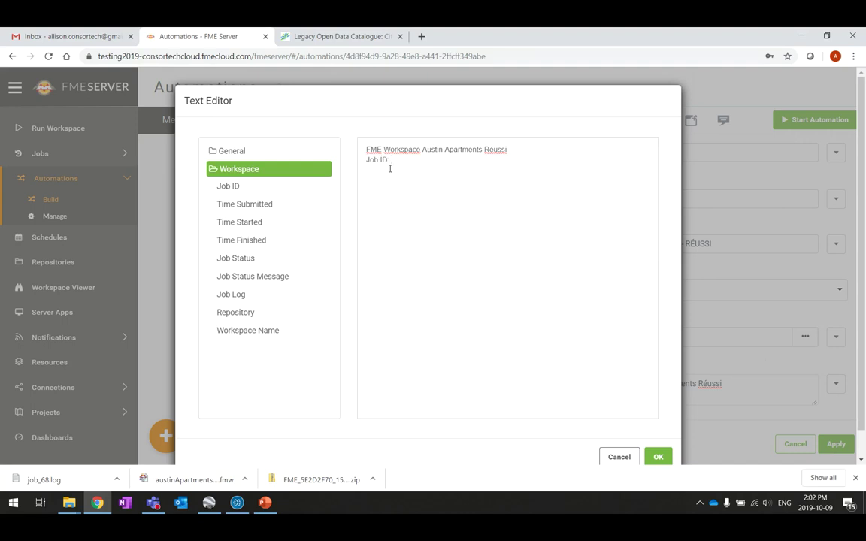
click(279, 186)
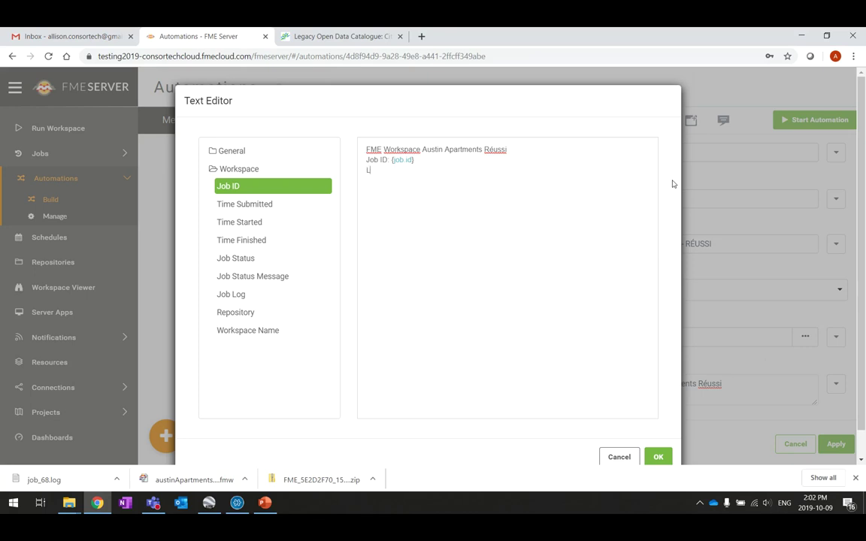
Step: Add 'ure terminé' with the finish time, append '-' and the workspace name, and confirm
text(ure terminé)
click(250, 242)
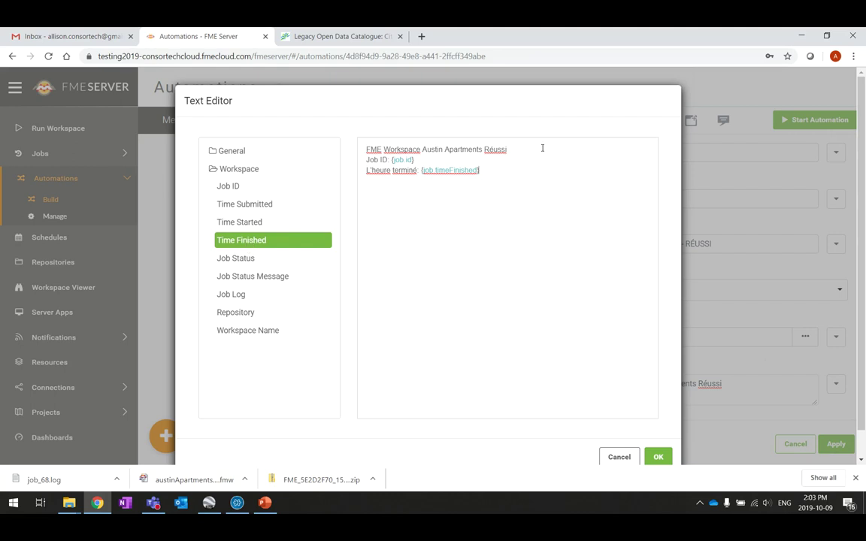
click(591, 158)
text(-)
click(286, 333)
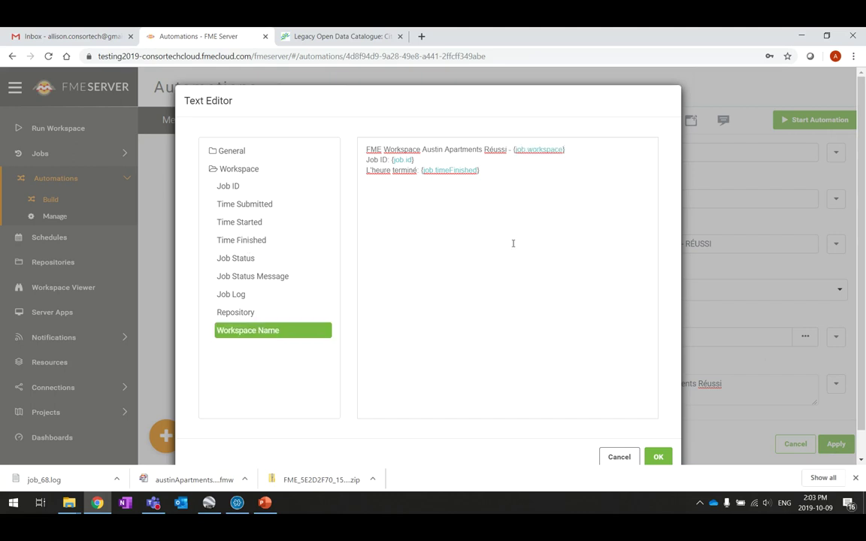
click(659, 457)
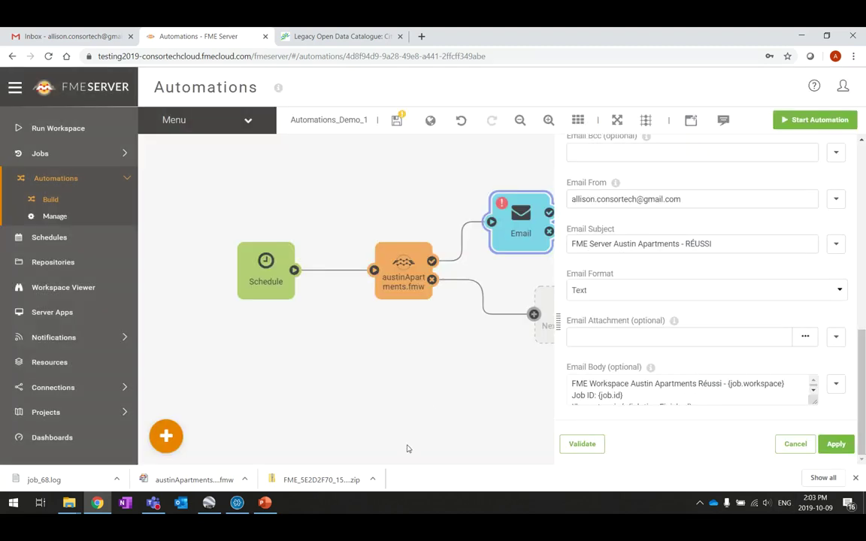
Step: Validate and apply the Email settings, save the automation, and reopen the Email node's details
drag(496, 402, 284, 392)
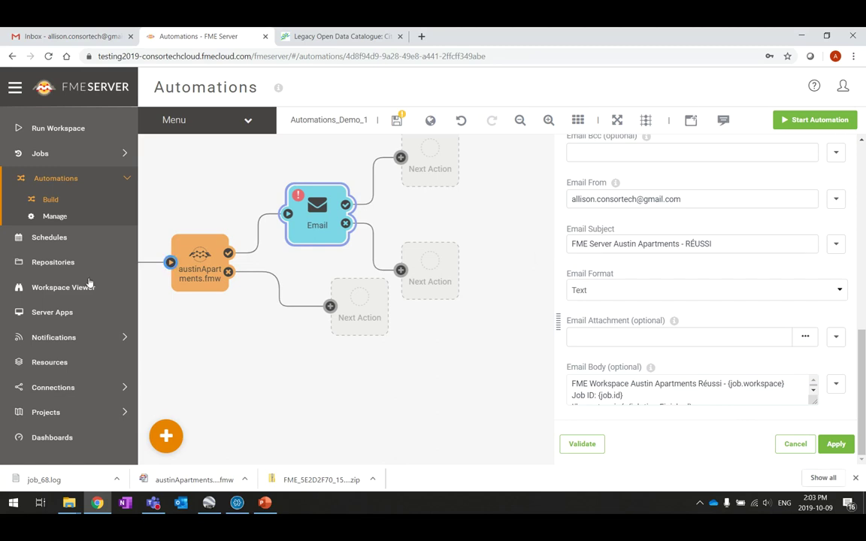
click(581, 451)
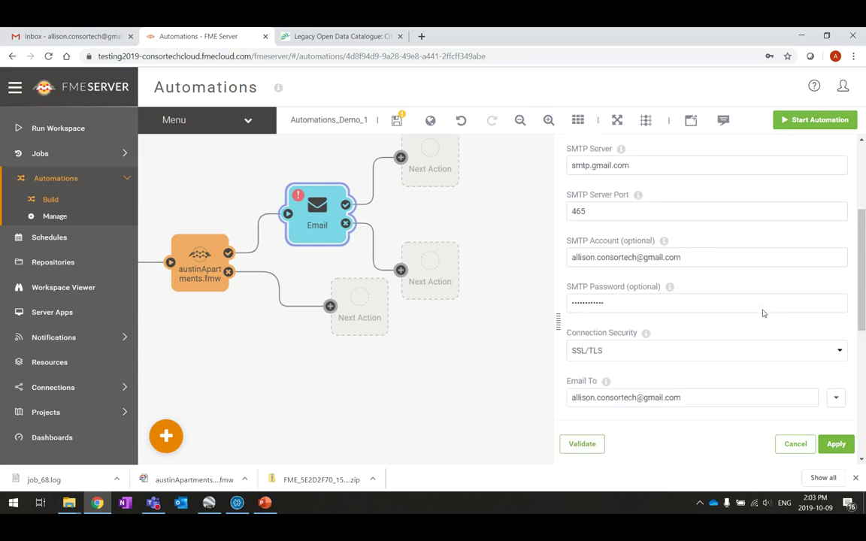
click(836, 445)
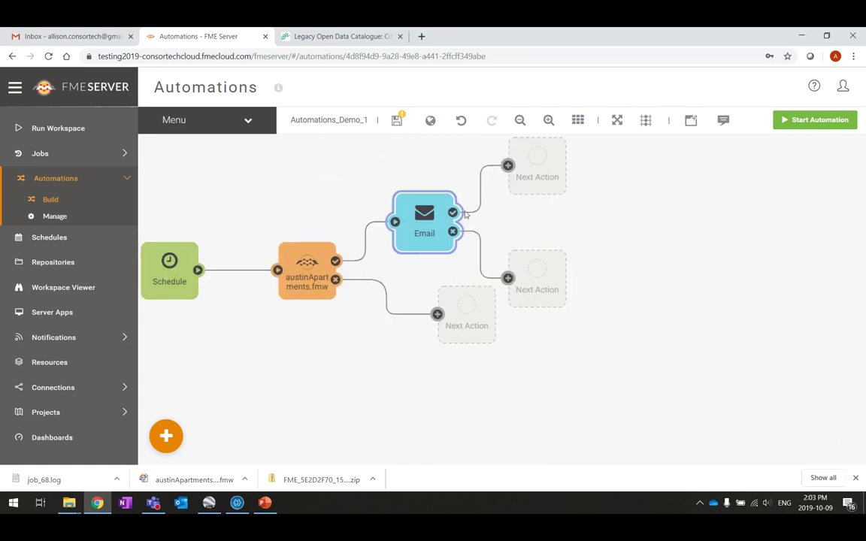
click(398, 122)
double_click(426, 233)
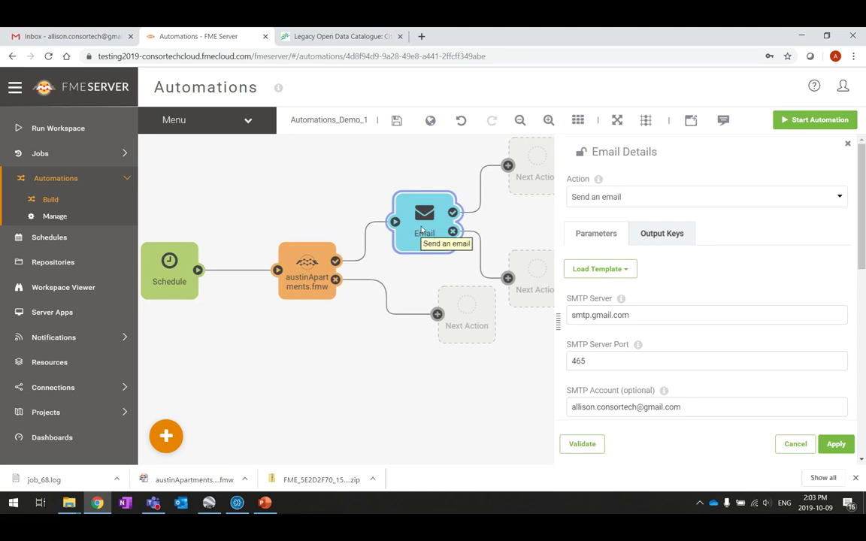
Step: Duplicate the Email action below the original and connect austinApartments' failure output to it
key(ctrl+c)
key(ctrl+v)
drag(382, 204, 395, 375)
click(429, 315)
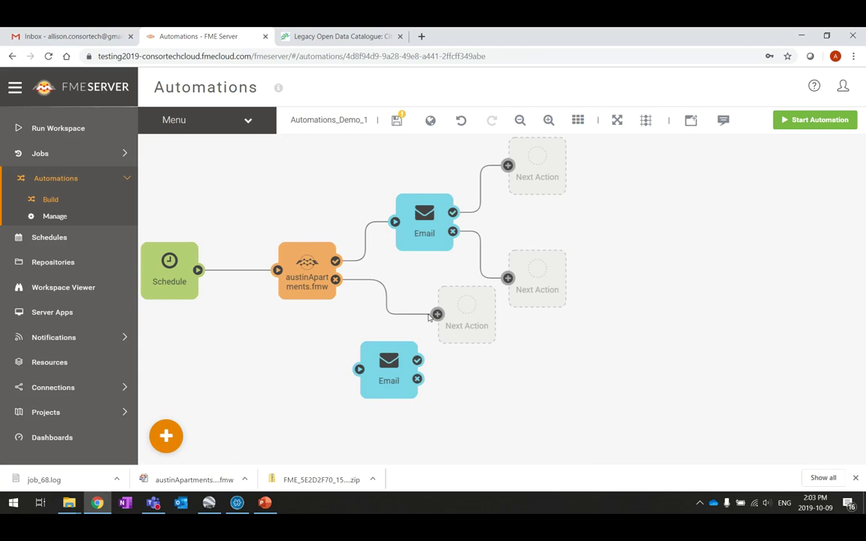
drag(424, 315, 425, 320)
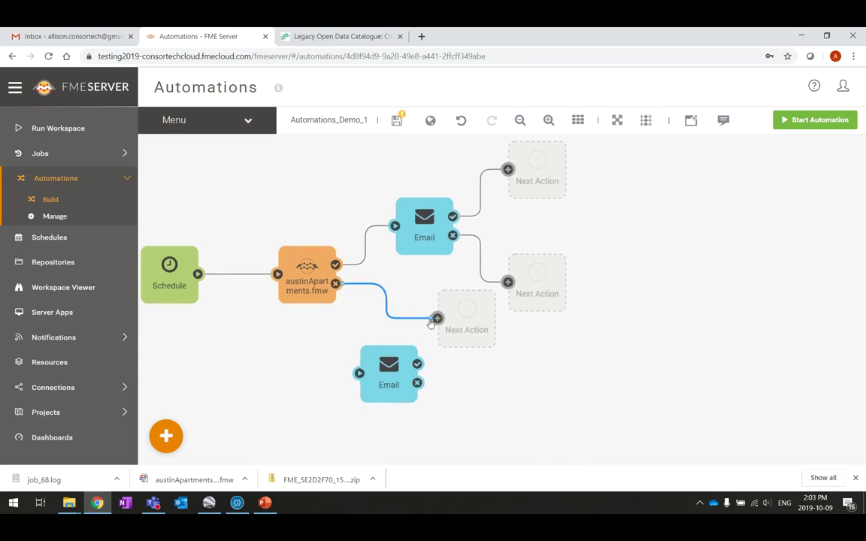
drag(432, 322, 380, 363)
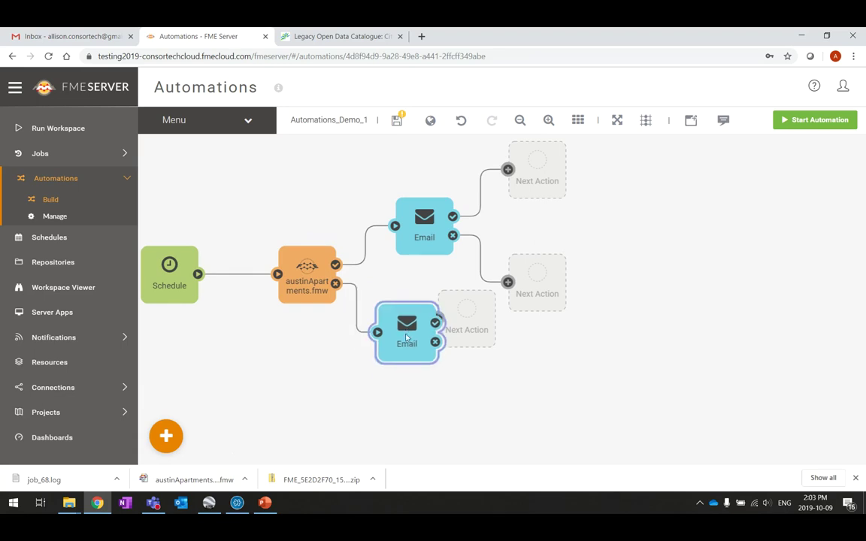
Step: Delete both empty Next Action placeholders and recenter the diagram
drag(509, 327, 639, 359)
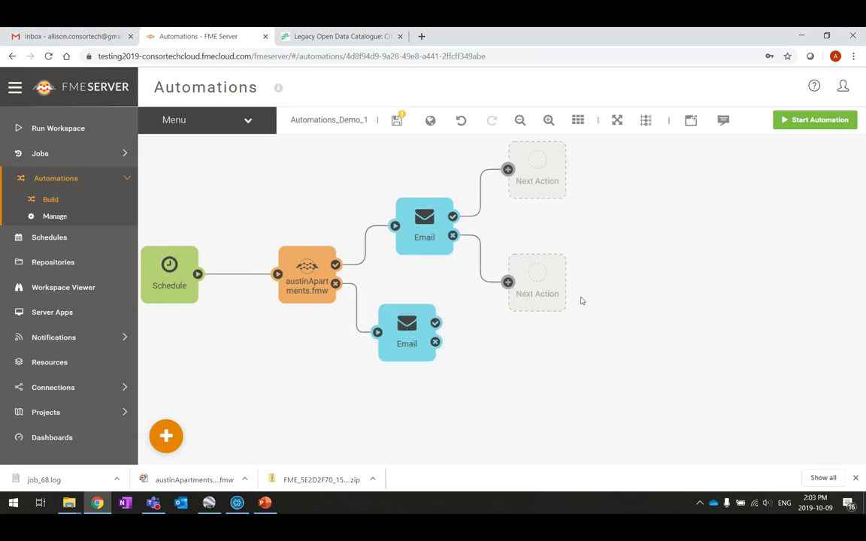
click(543, 293)
key(Delete)
click(534, 179)
key(Delete)
drag(405, 365, 497, 298)
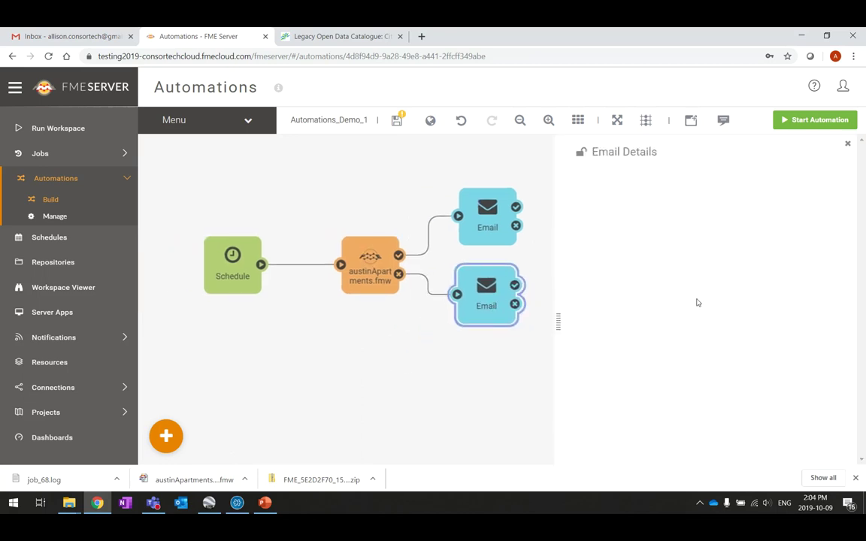
Step: Change the copy's subject to 'FME Server Austin Apartments - ÉCHEC' and body word to 'Échoué', then apply
scroll(811, 306, down, 6)
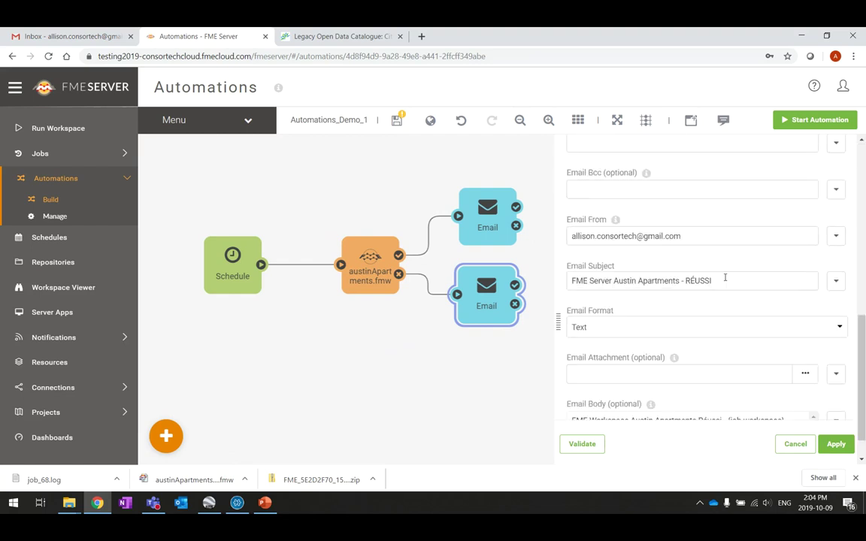
double_click(722, 279)
text(ÉCHEC)
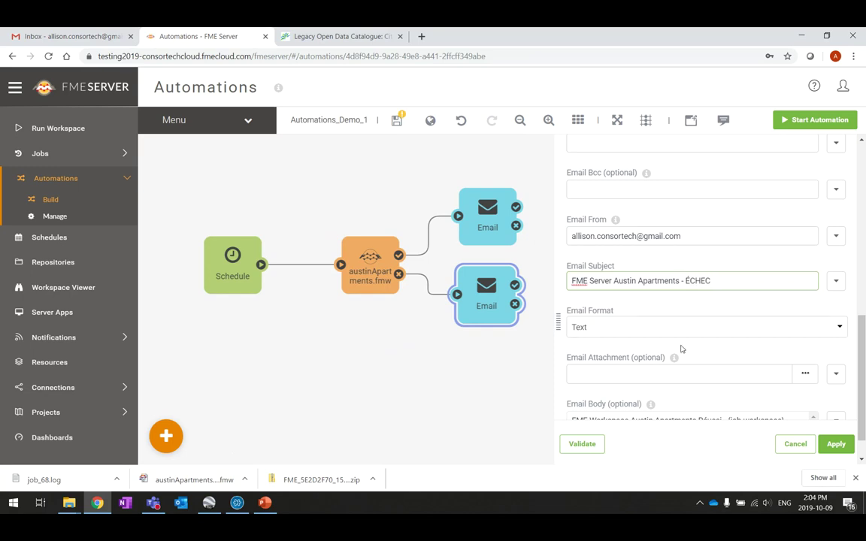
scroll(676, 311, down, 1)
double_click(720, 383)
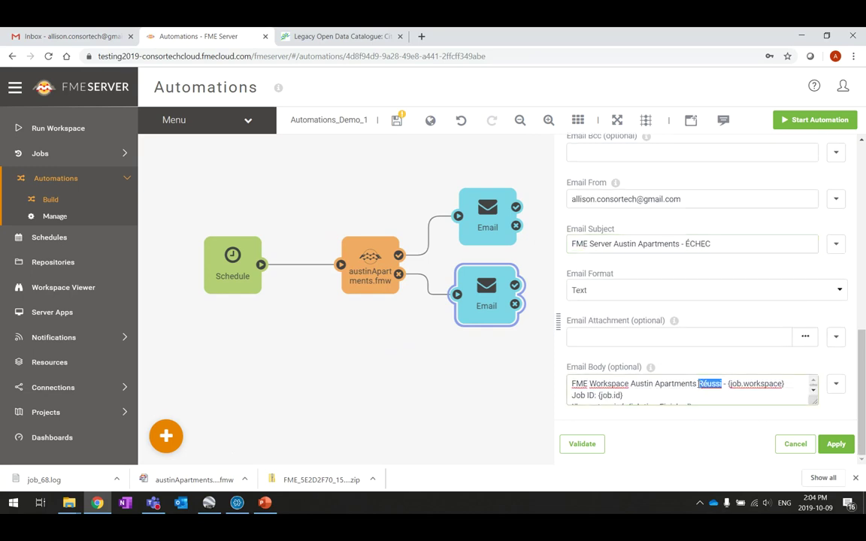
text(Échoué)
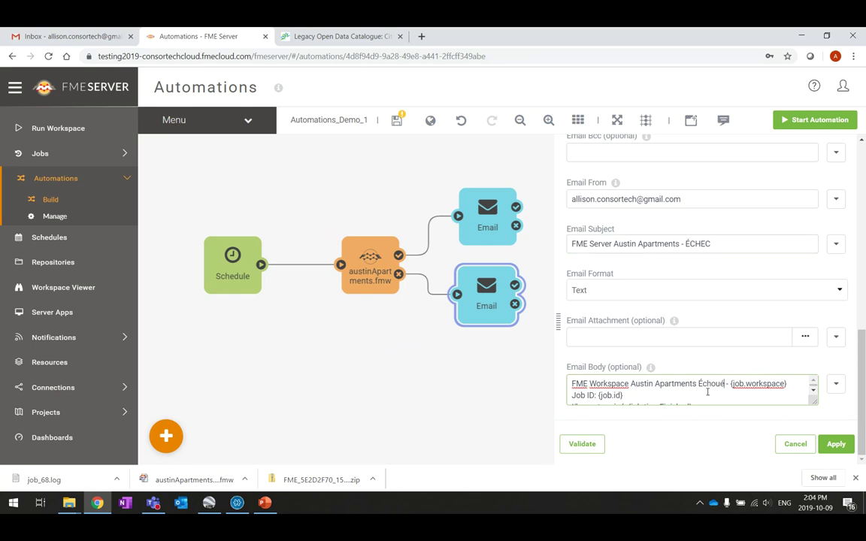
scroll(699, 393, down, 1)
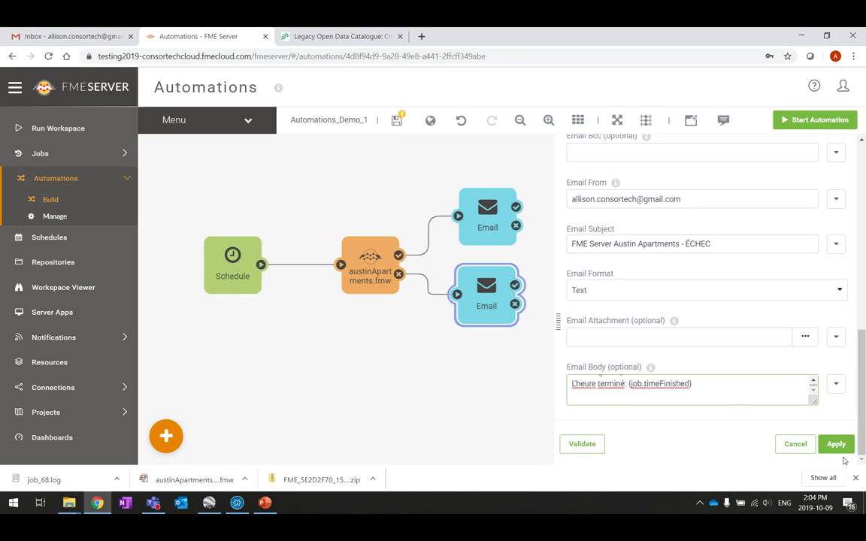
click(835, 444)
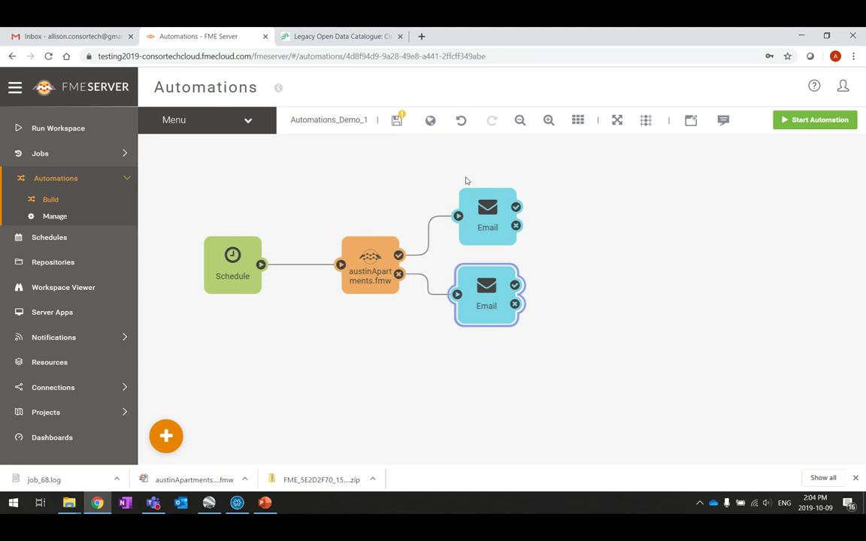
click(385, 164)
Step: Save the automation, nudge the lower Email action, and select both Email actions
click(397, 124)
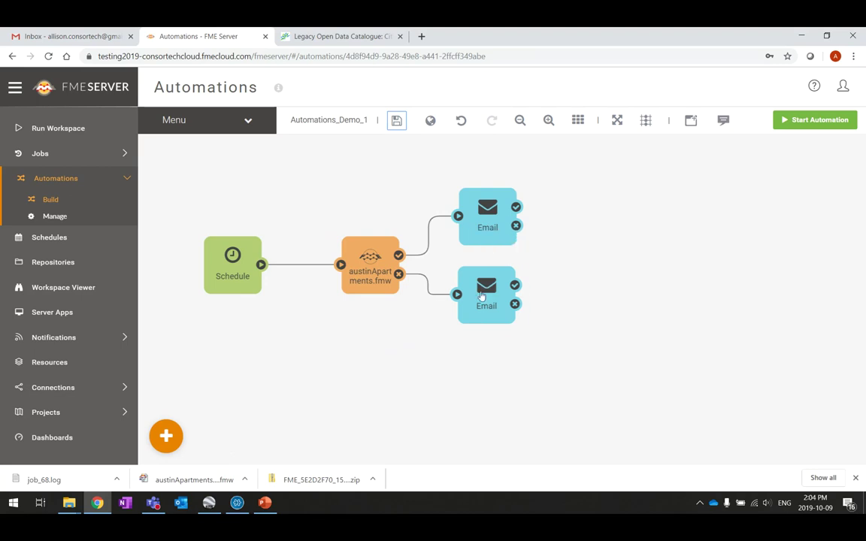
drag(482, 299, 483, 304)
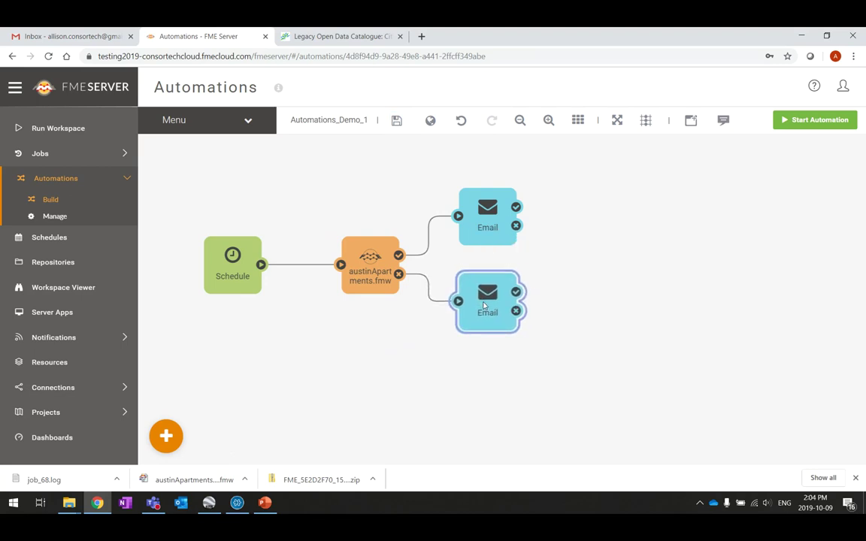
drag(484, 305, 483, 305)
click(485, 223)
Step: Wrap the selected Email actions in a bookmark titled 'Notifications Courriel'
right_click(498, 231)
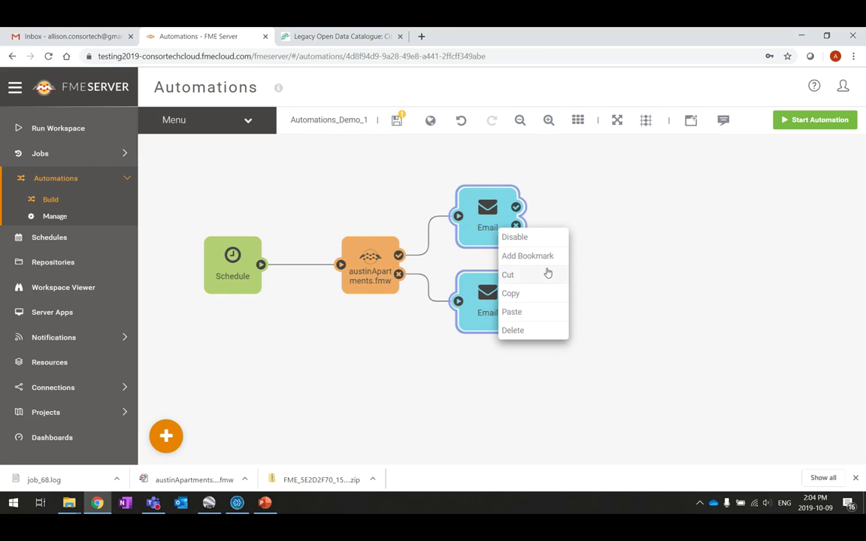
click(545, 255)
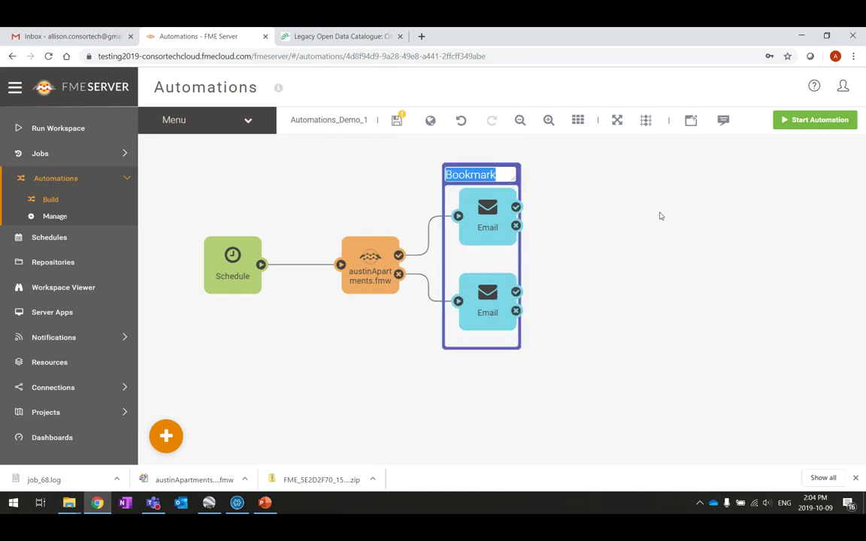
text(Notifications Courrie)
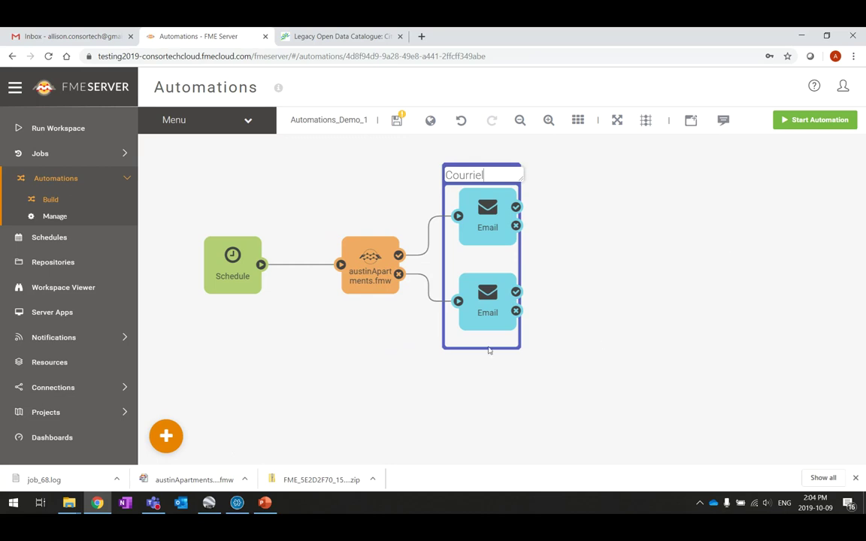
click(488, 350)
click(522, 190)
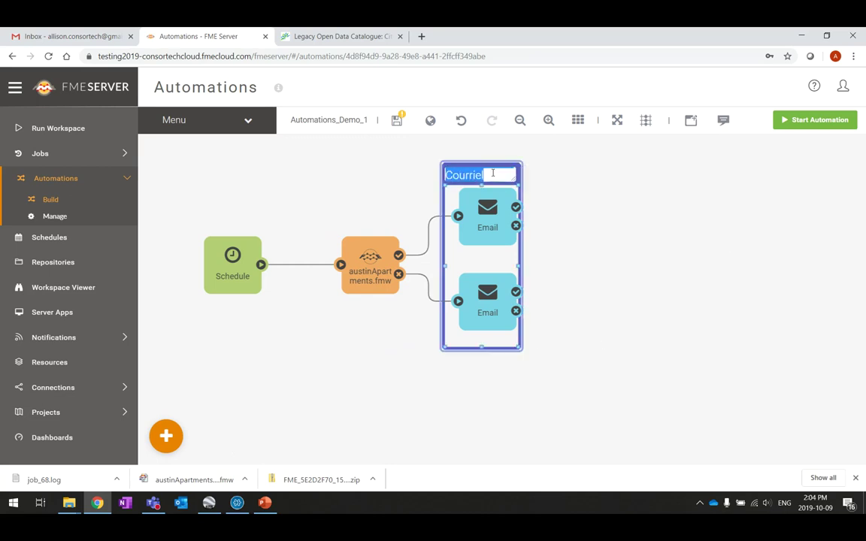
click(517, 189)
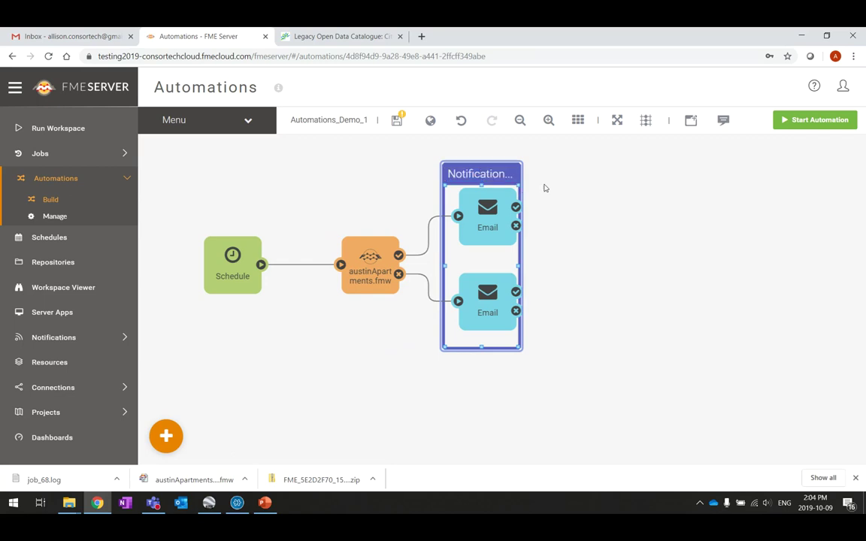
Step: Widen the bookmark to show its full title and arrange the Email actions inside
drag(518, 184, 569, 184)
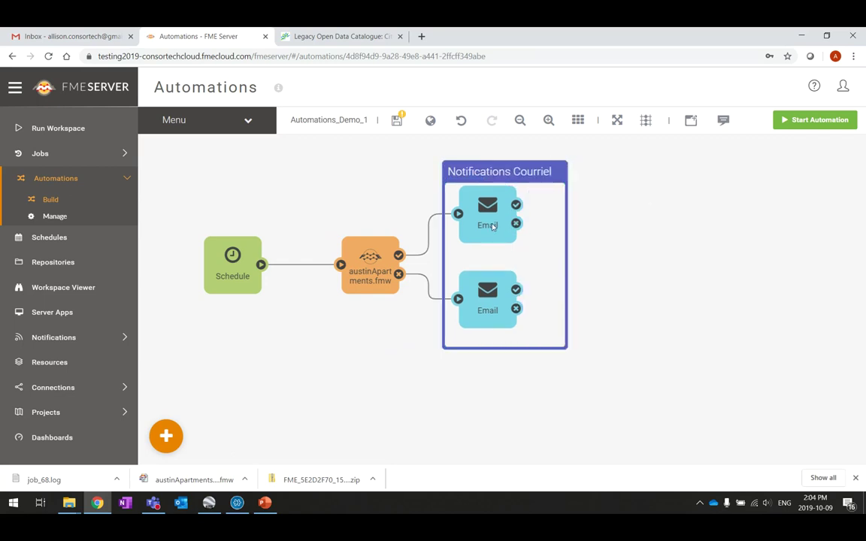
drag(492, 225, 513, 238)
drag(503, 311, 525, 313)
click(650, 265)
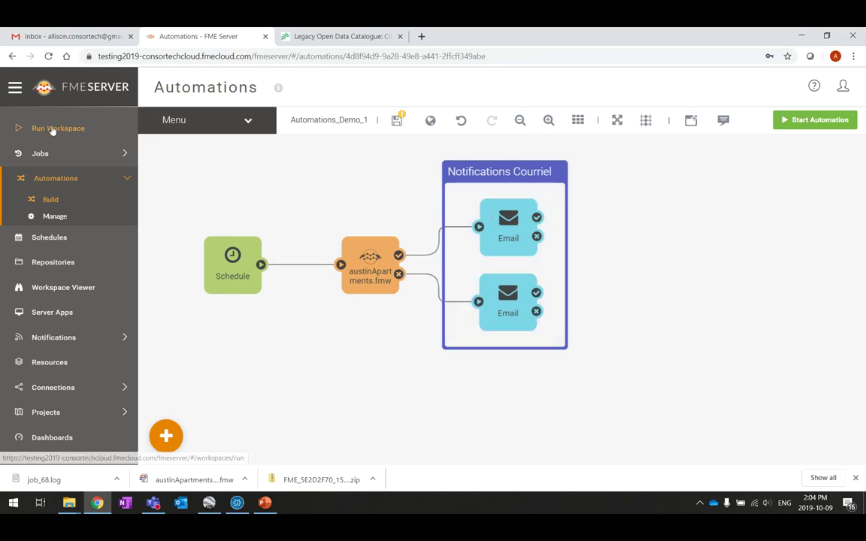
Step: Save, shift the Schedule trigger toward the workspace, start the automation, and expand Jobs
click(396, 122)
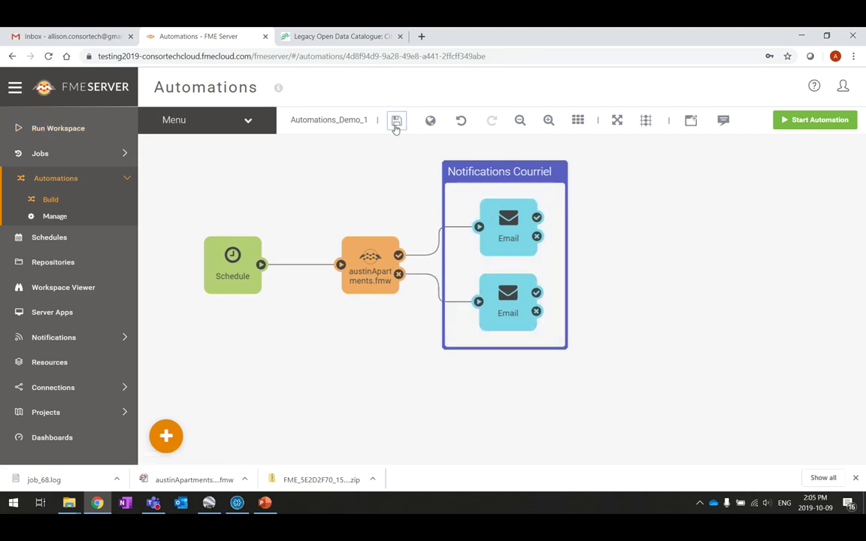
drag(242, 259, 271, 260)
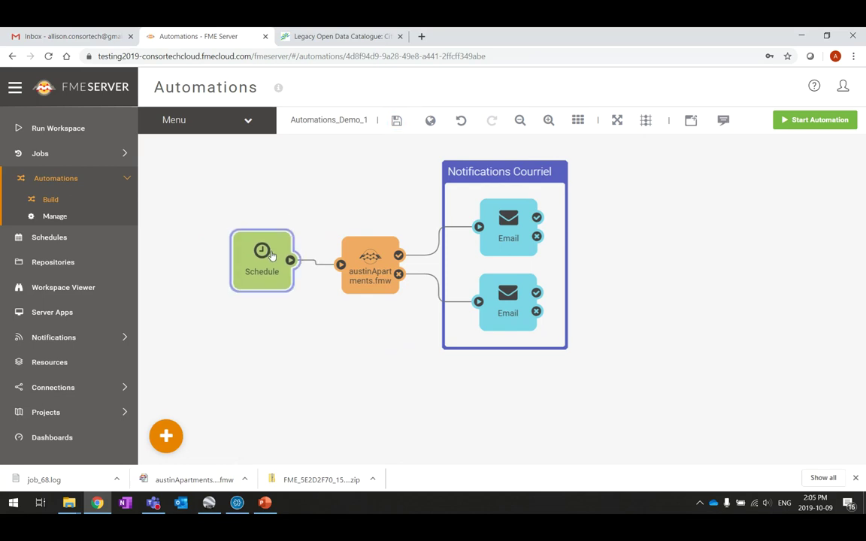
click(751, 235)
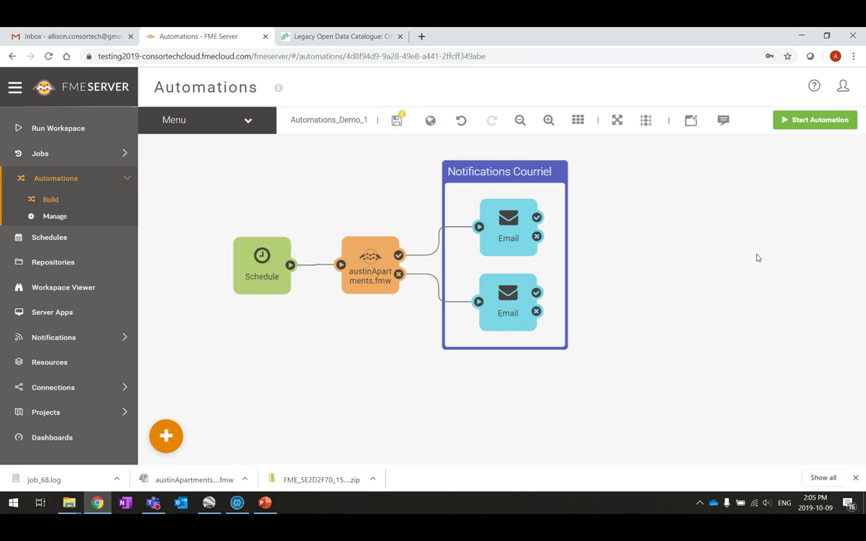
click(819, 120)
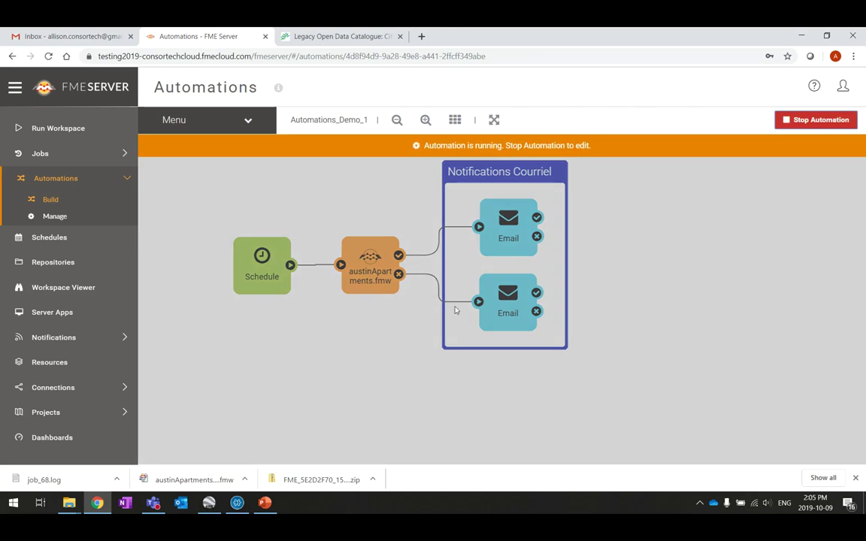
click(48, 153)
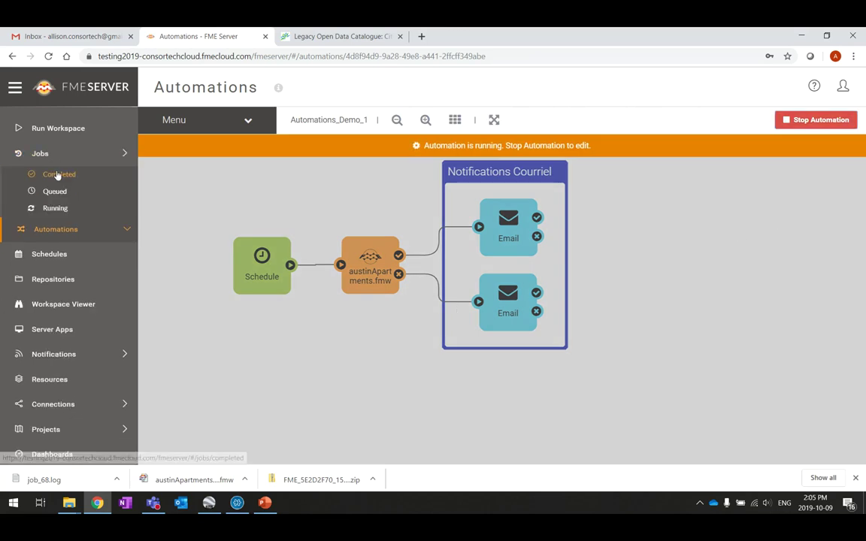
click(58, 174)
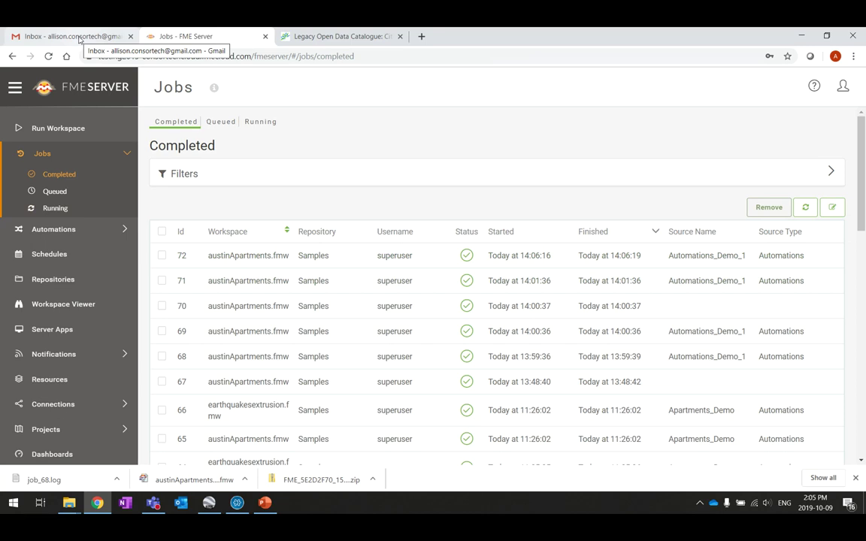
click(76, 37)
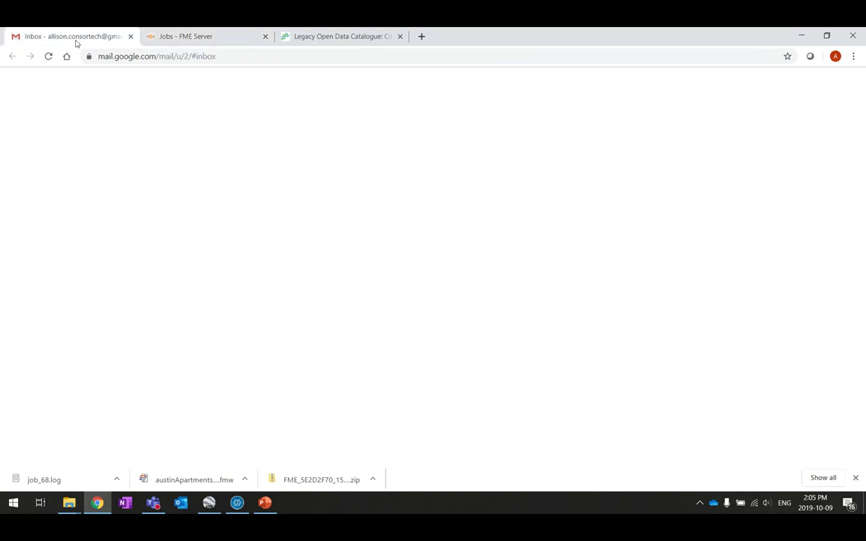
click(222, 39)
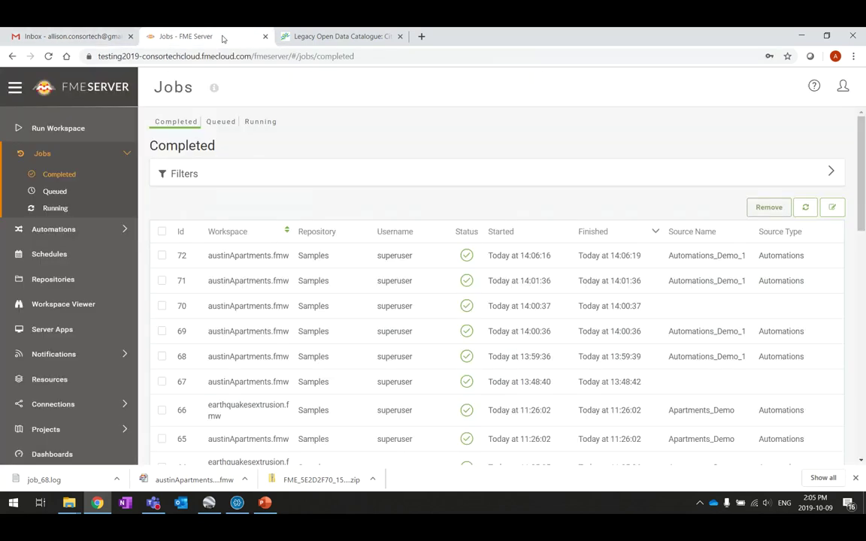
click(55, 209)
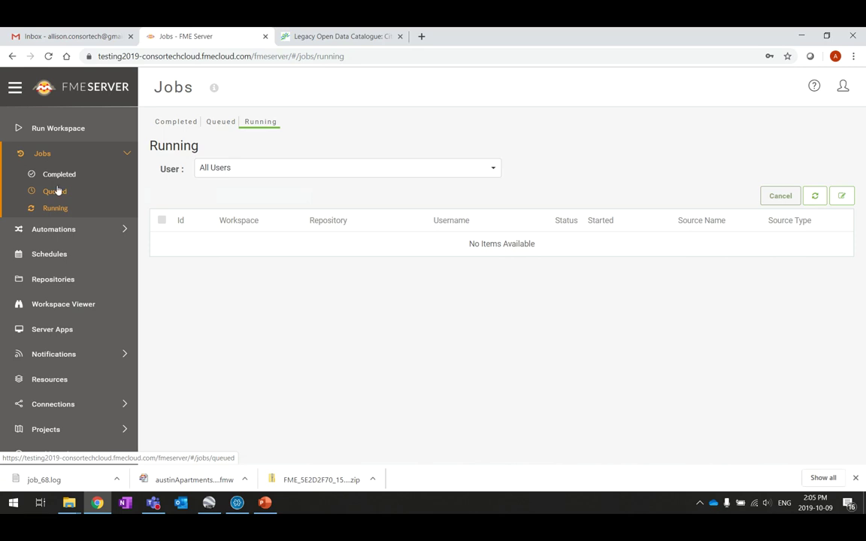
click(59, 177)
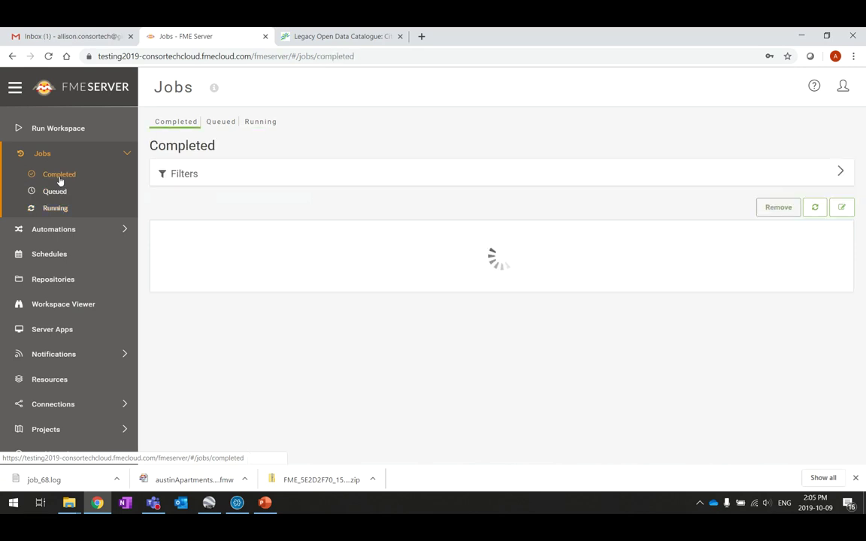
click(54, 39)
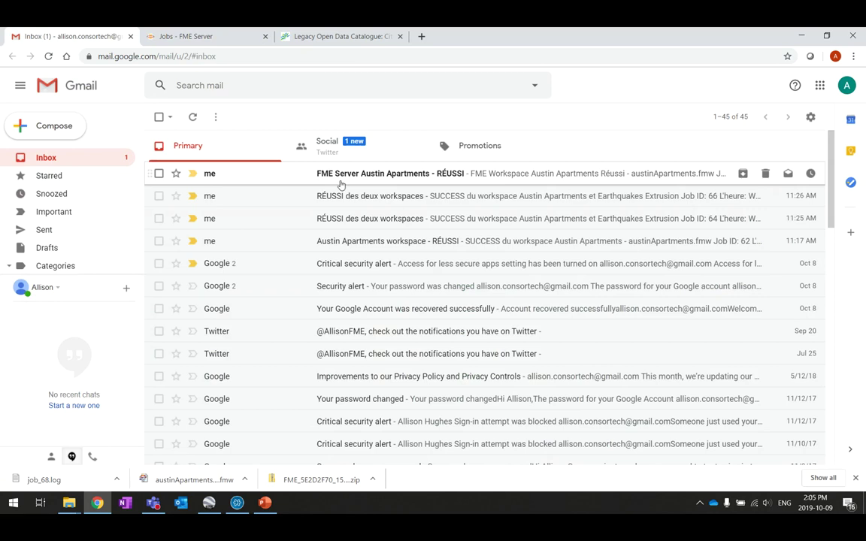
Step: Open the 'FME Server Austin Apartments - RÉUSSI' email, highlight job 72's finish time, and return to FME Server
click(416, 174)
double_click(333, 206)
triple_click(334, 206)
click(233, 235)
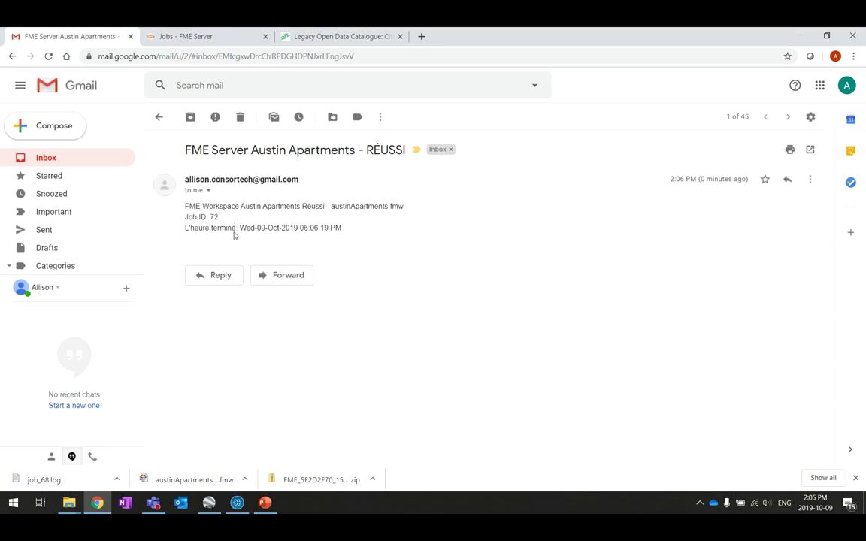
drag(252, 227, 386, 240)
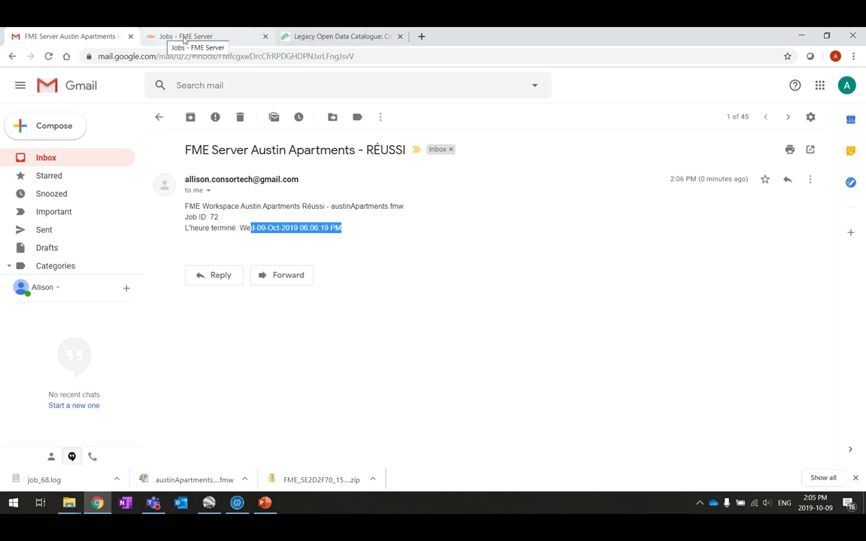
click(184, 37)
Step: Open Automations_Demo_1 from the Automations list and stop it so it can be edited
click(58, 235)
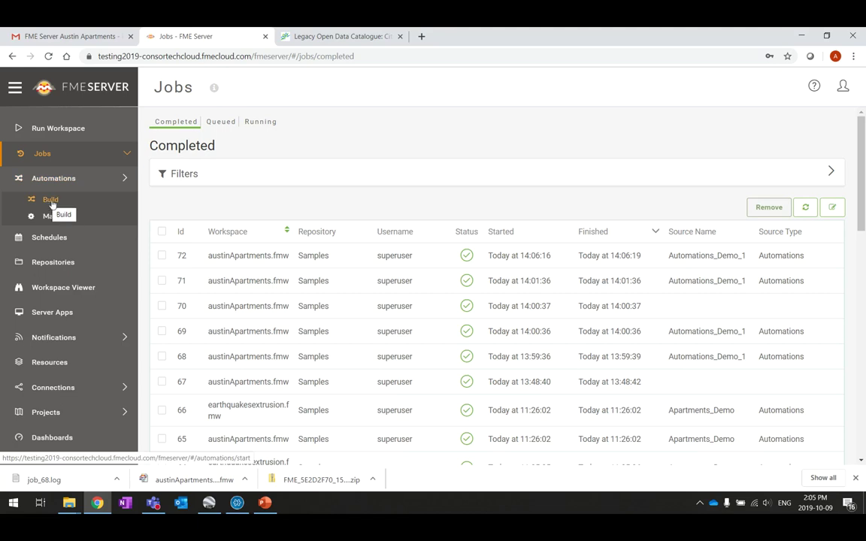
click(50, 200)
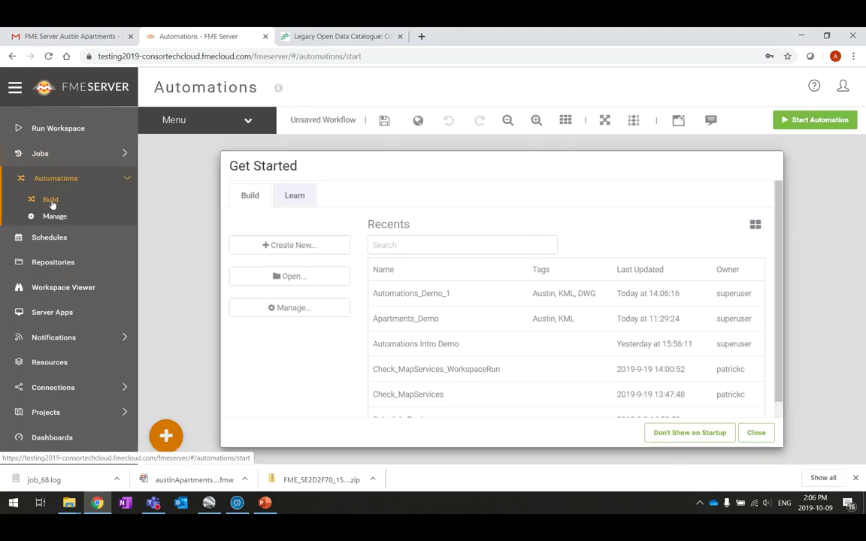
click(760, 436)
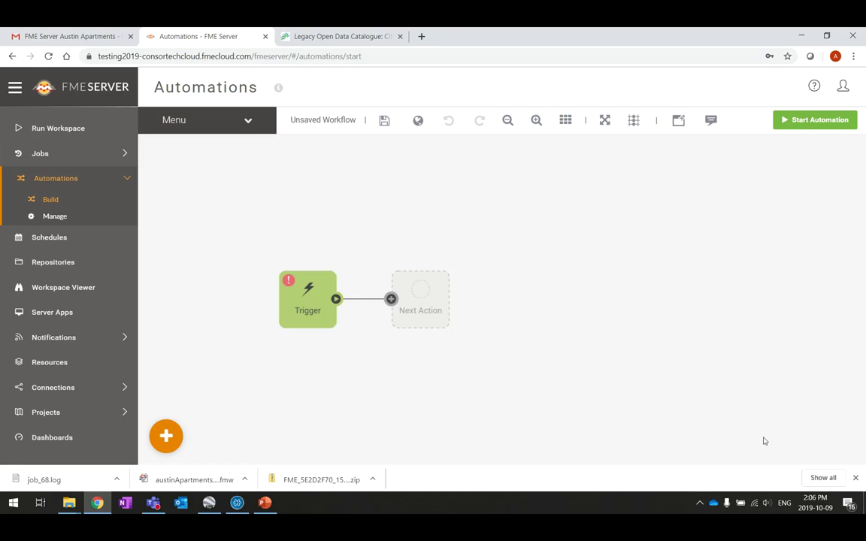
click(56, 219)
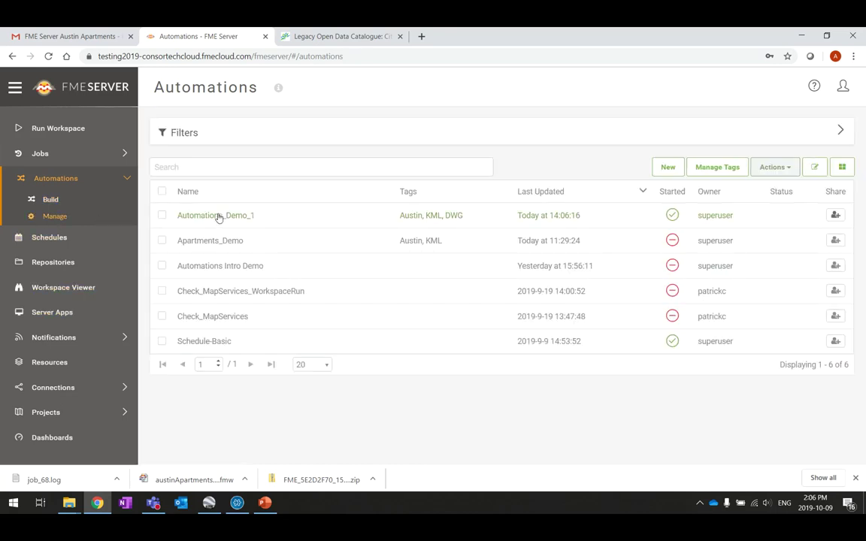
click(216, 216)
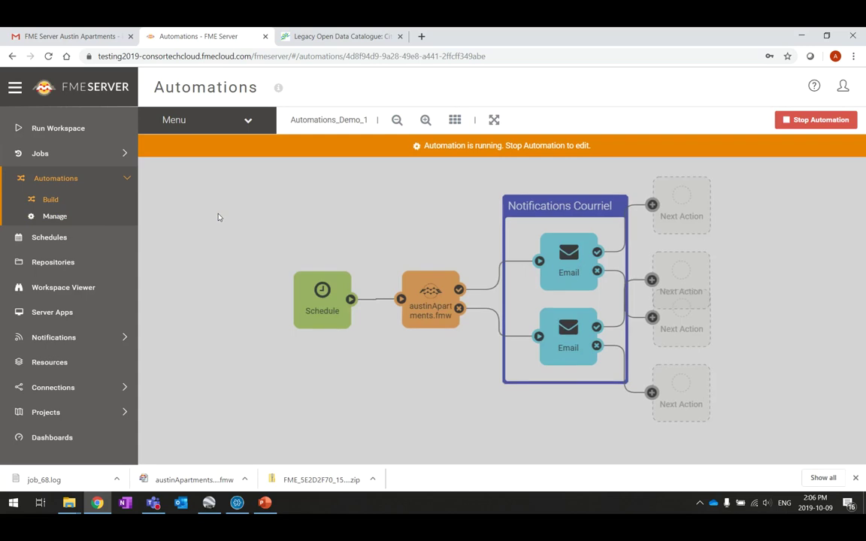
click(817, 122)
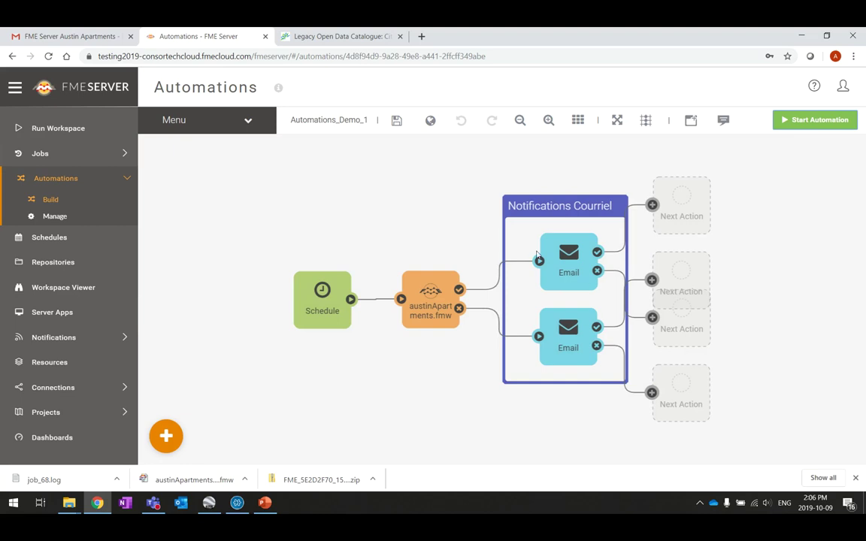
Step: Shift Schedule left, austinApartments.fmw up-left, and the Notifications Courriel group higher on the canvas
drag(321, 301, 225, 297)
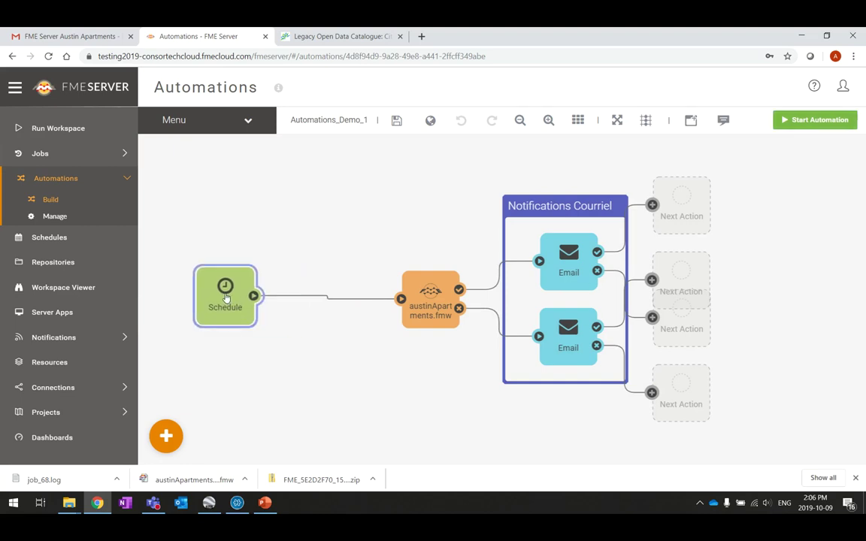
mouse_move(406, 300)
mouse_down()
mouse_move(389, 285)
mouse_move(333, 270)
mouse_move(336, 257)
mouse_up()
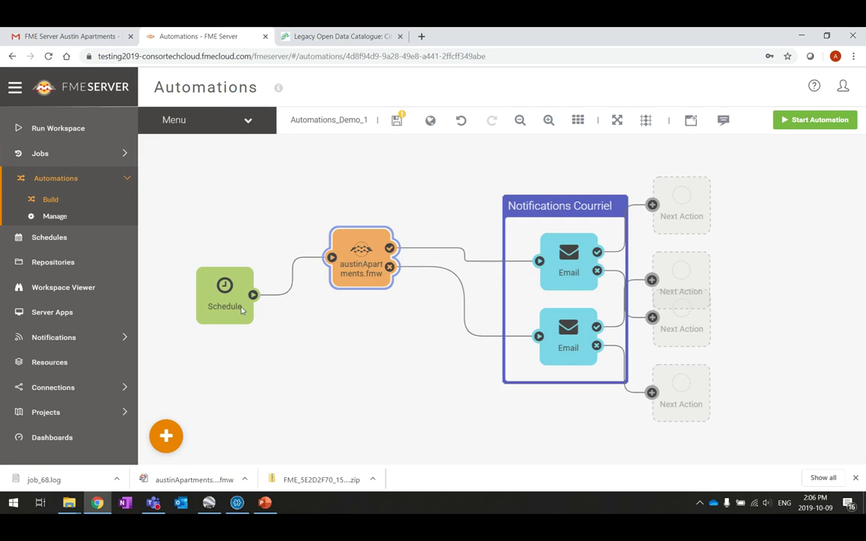
drag(572, 209, 565, 175)
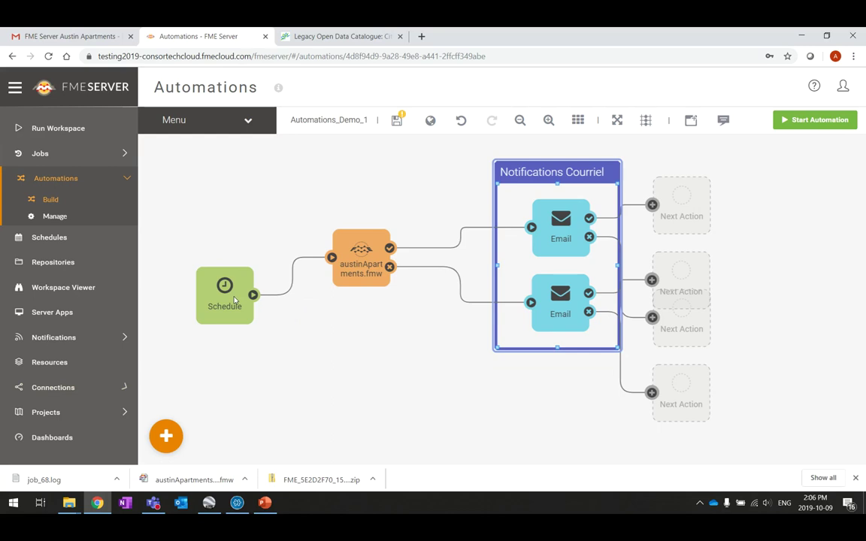
click(166, 437)
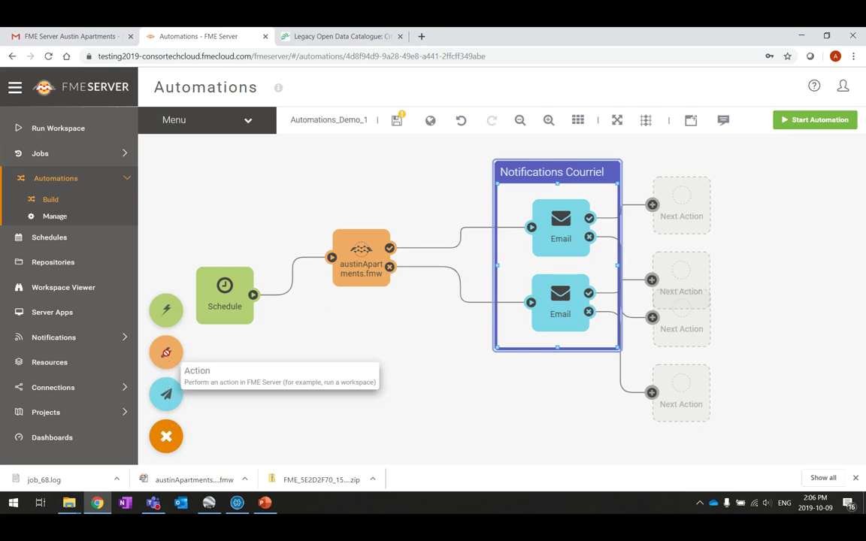
Step: Add a new action node to the canvas and connect the Schedule trigger's output to it
drag(166, 352, 380, 366)
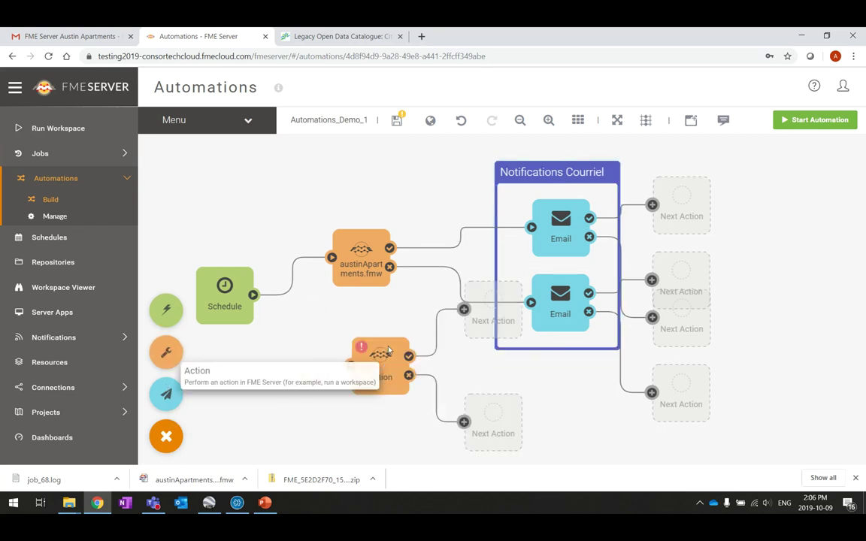
drag(379, 353, 362, 326)
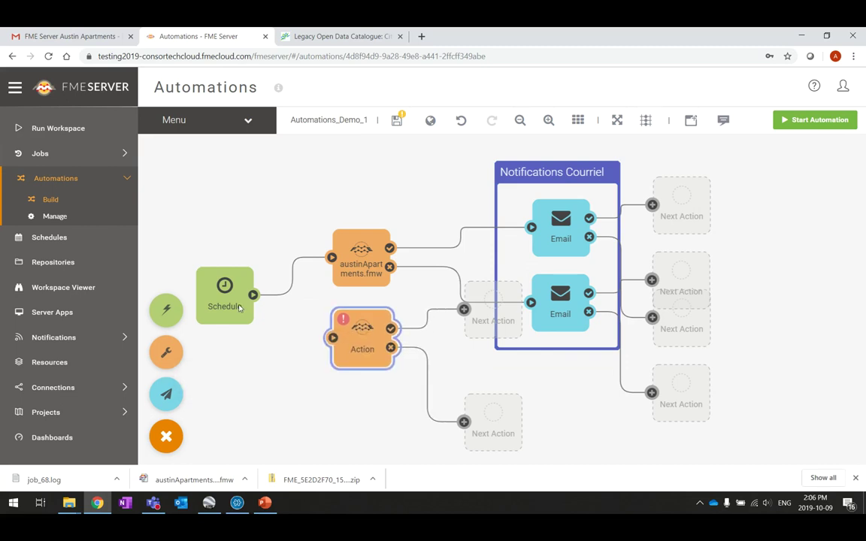
drag(256, 298, 317, 337)
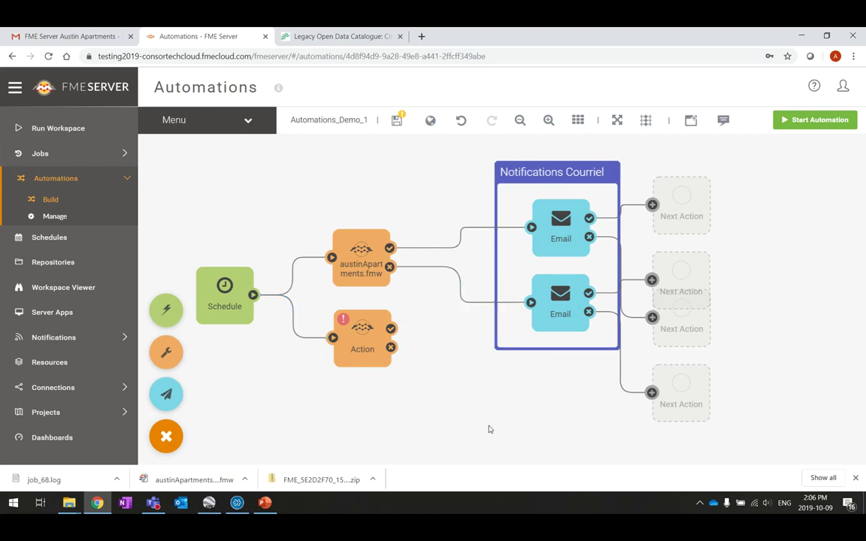
Step: Set the new action's workspace to earthquakesextrusion.fmw from Samples
click(373, 333)
double_click(373, 334)
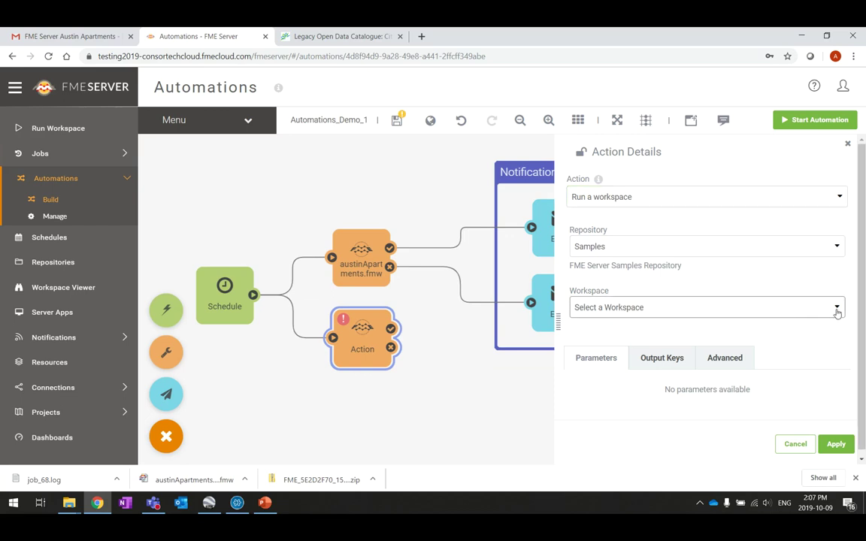
click(837, 309)
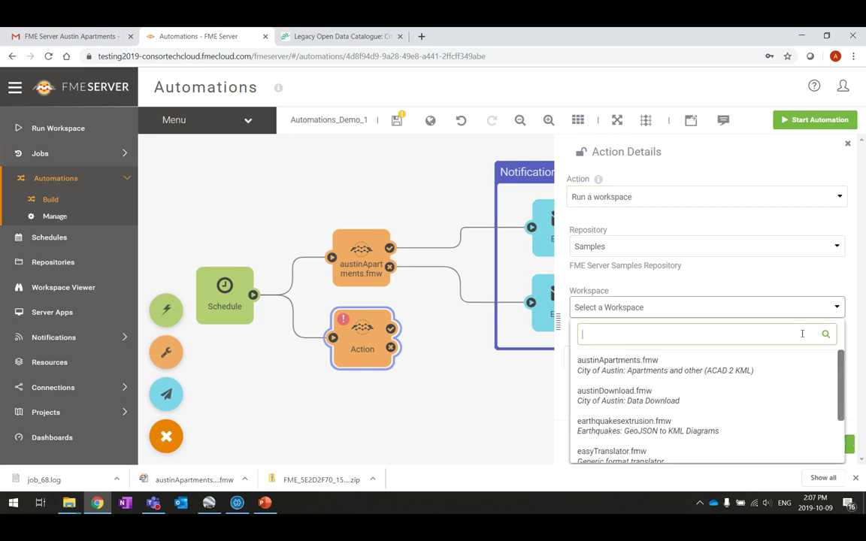
click(676, 429)
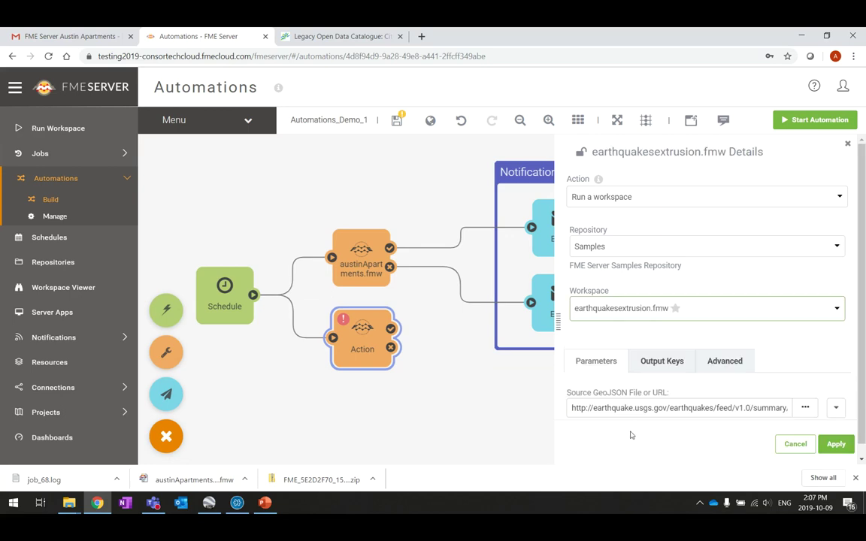
scroll(759, 314, down, 1)
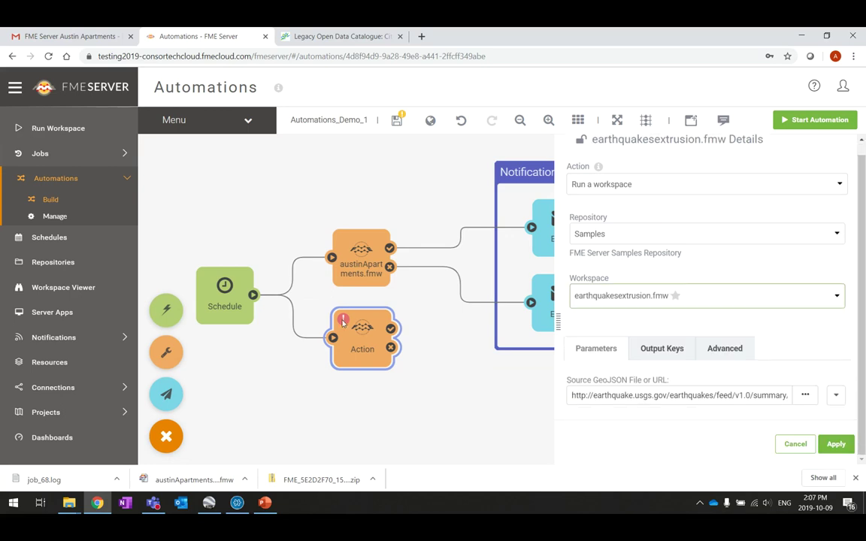